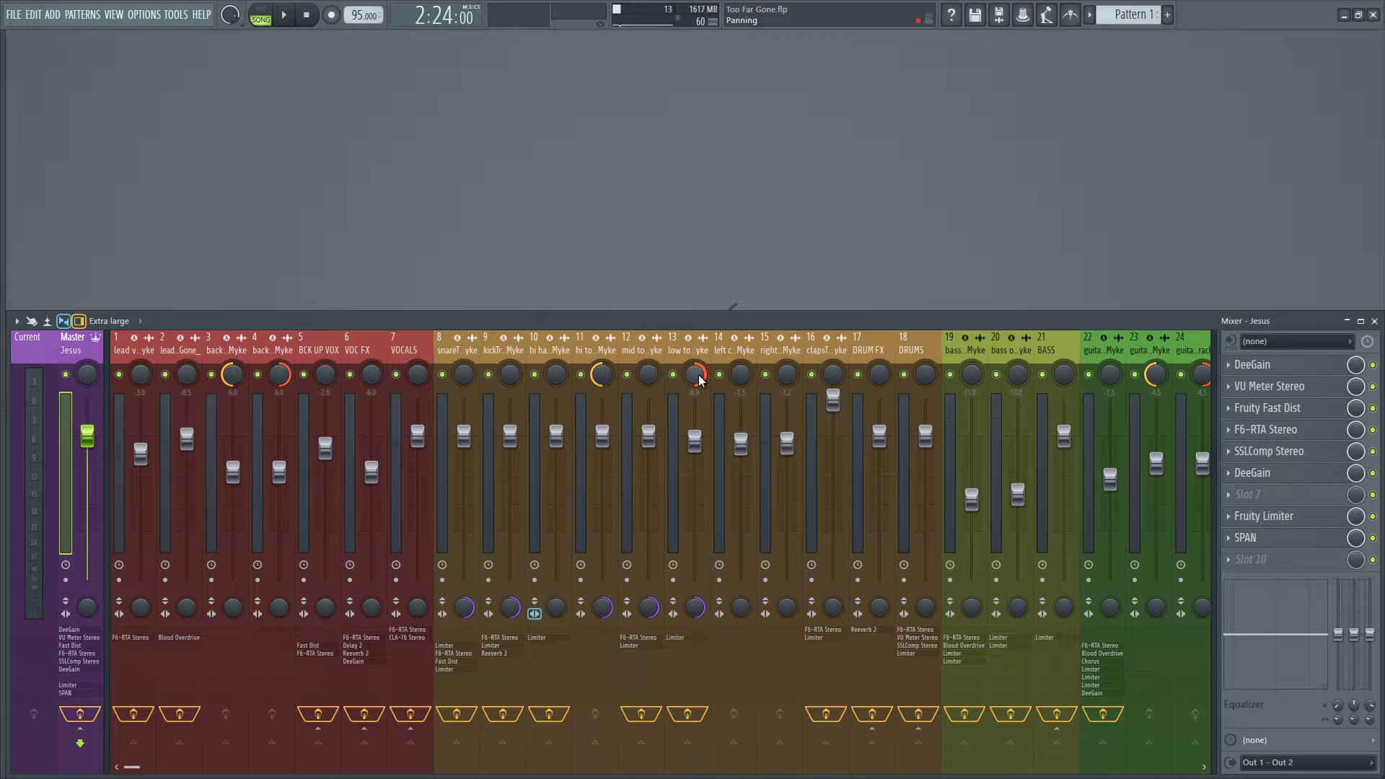
Play the arrangement from the playlist to hear the song, stop playback and return to the mixer.
key("F5")
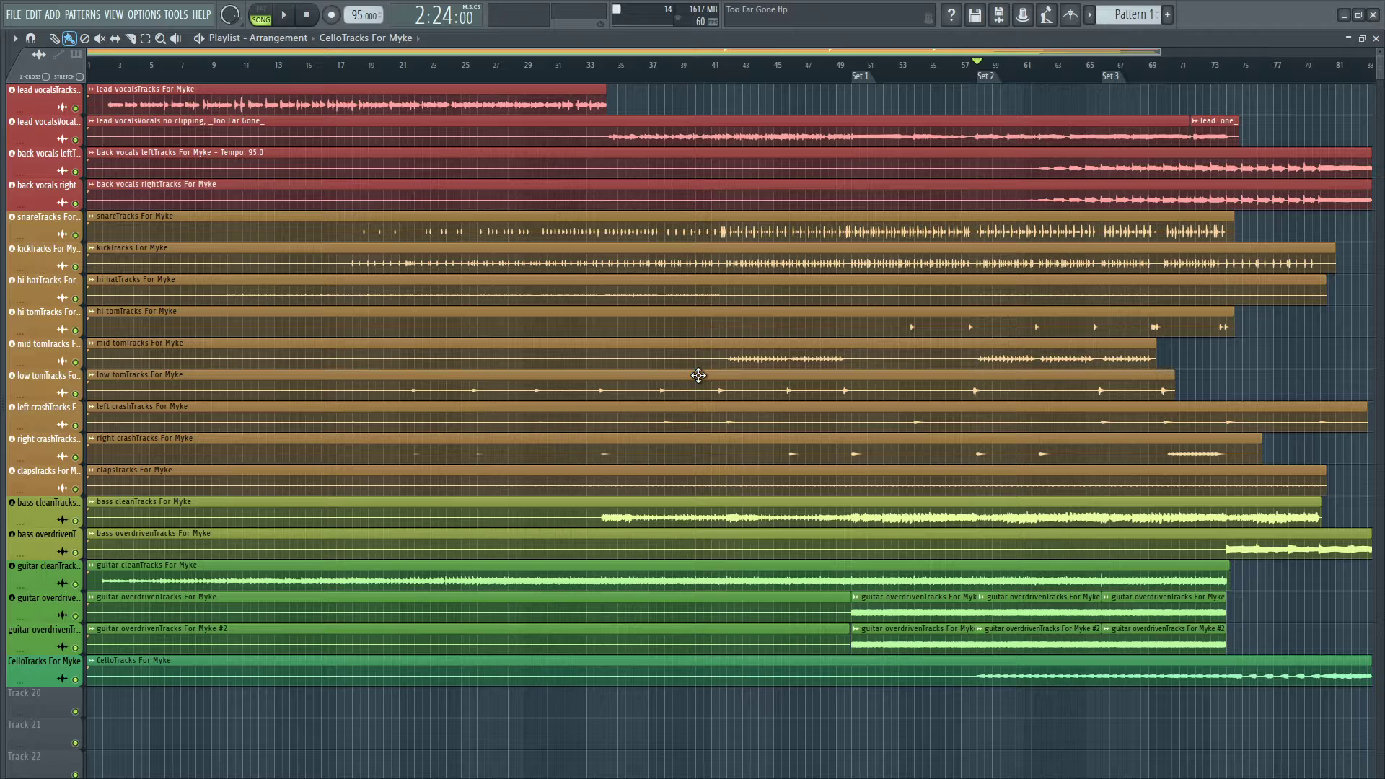
key("space")
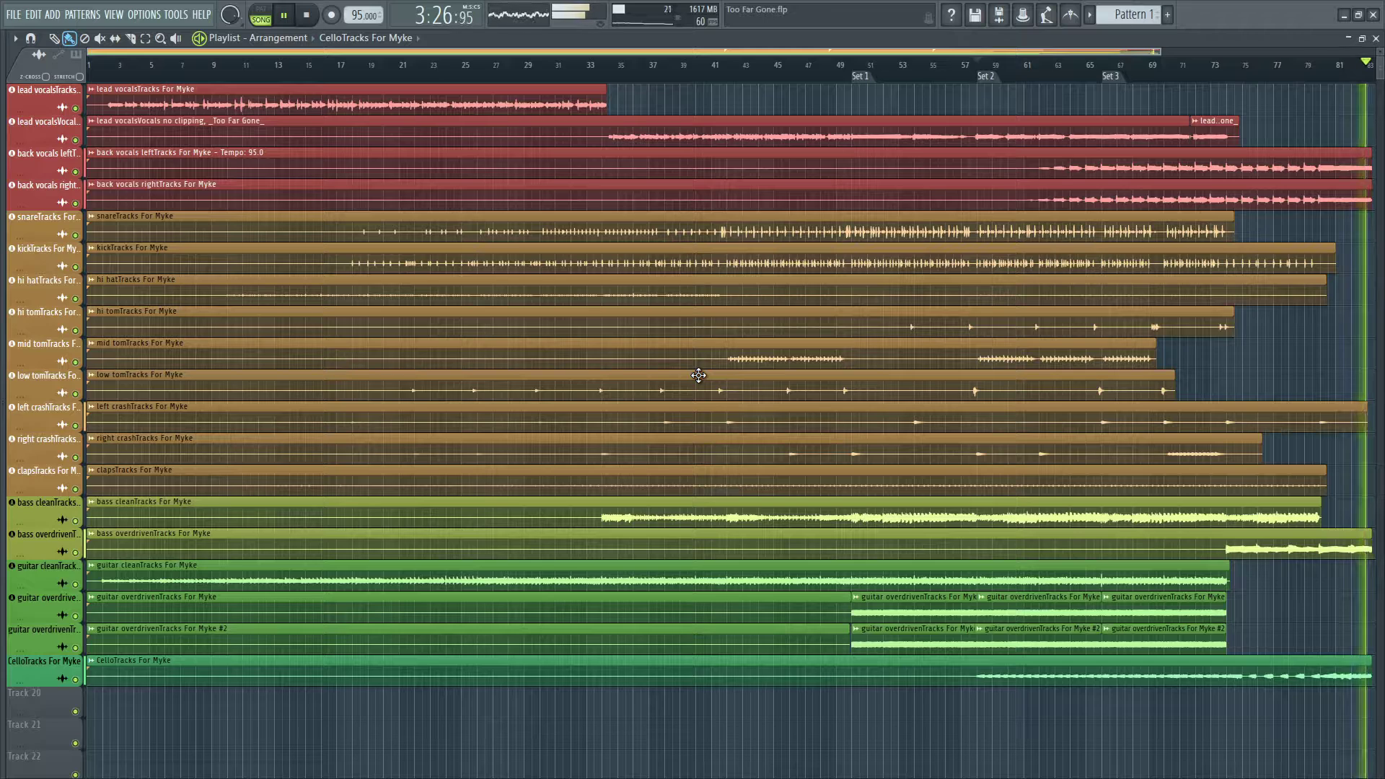
key("space")
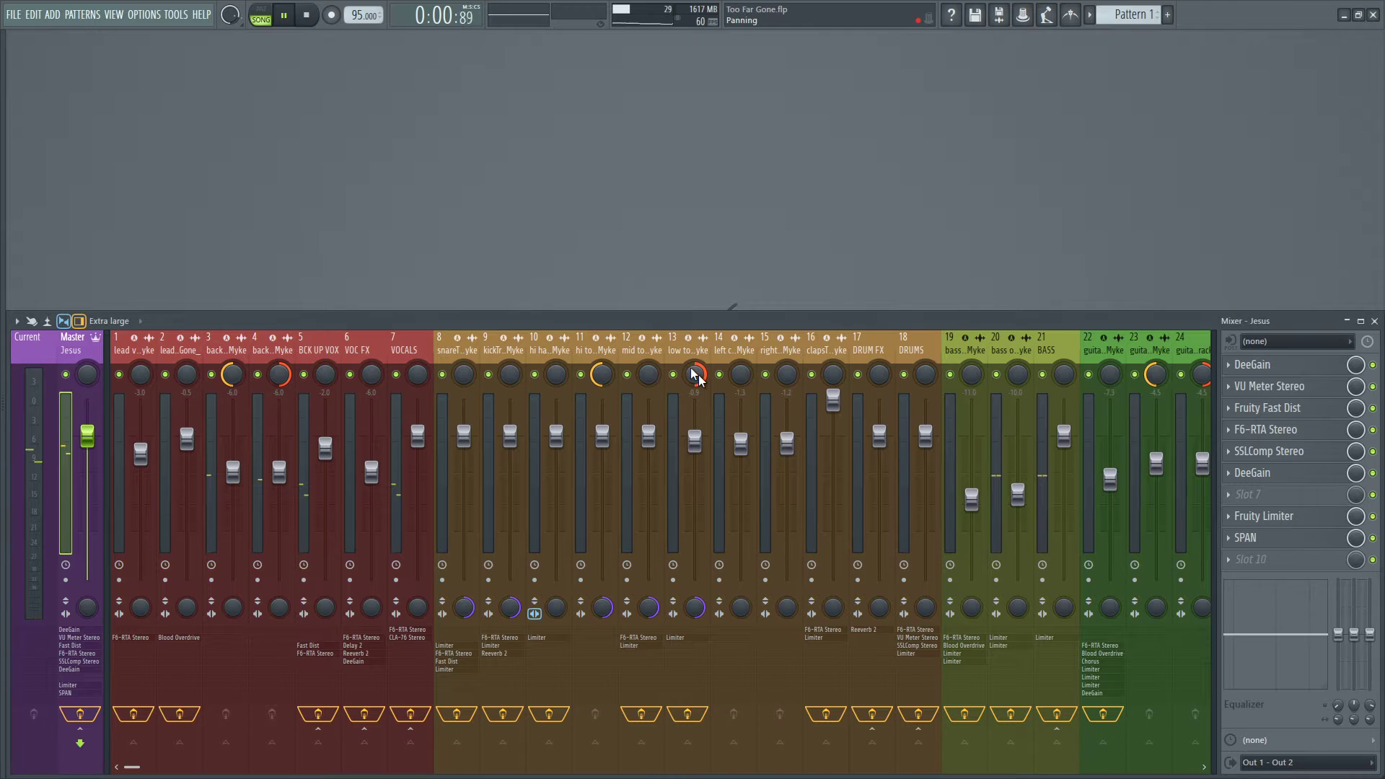
key("F9")
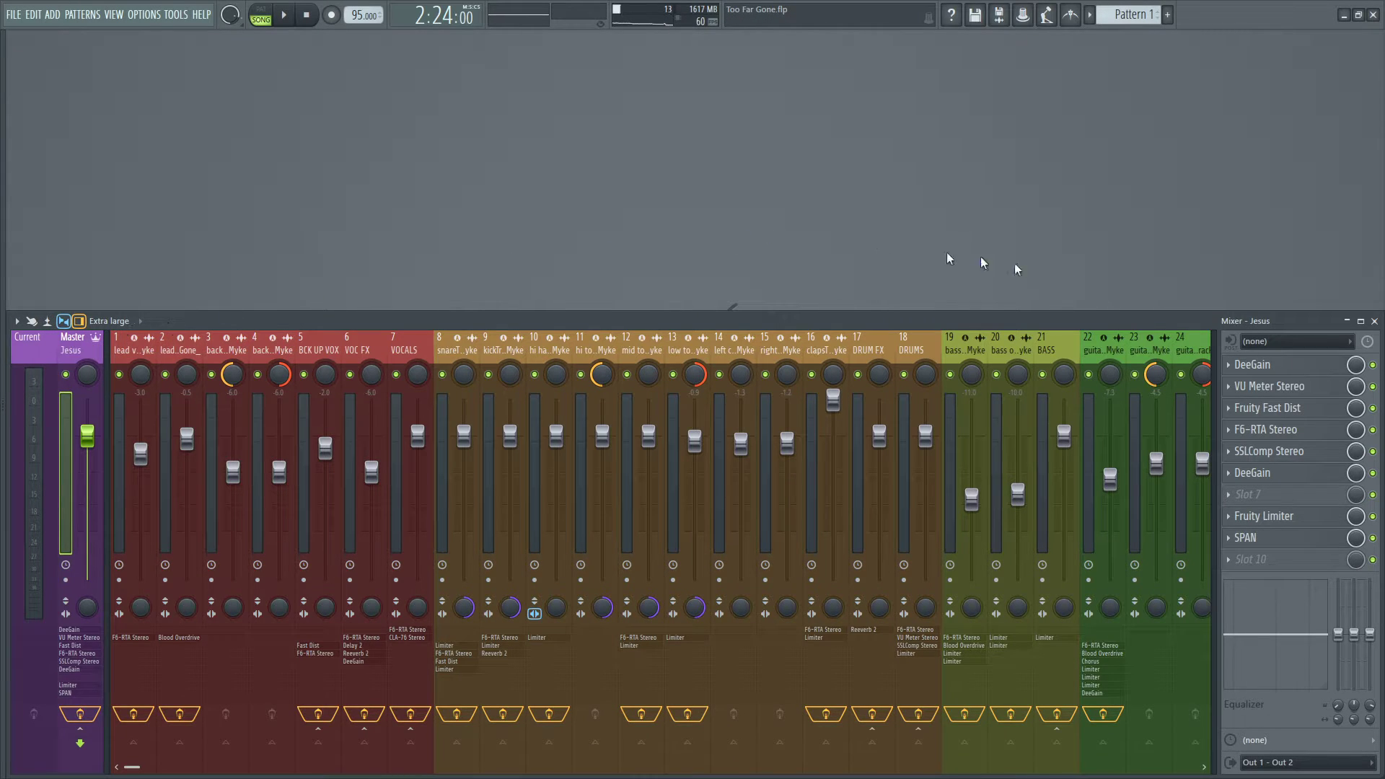
Open VU Meter Stereo and the first DeeGain on the master track, placing the DeeGain window beside the meter.
left_click(1289, 371)
left_click(1289, 372)
left_click(1282, 389)
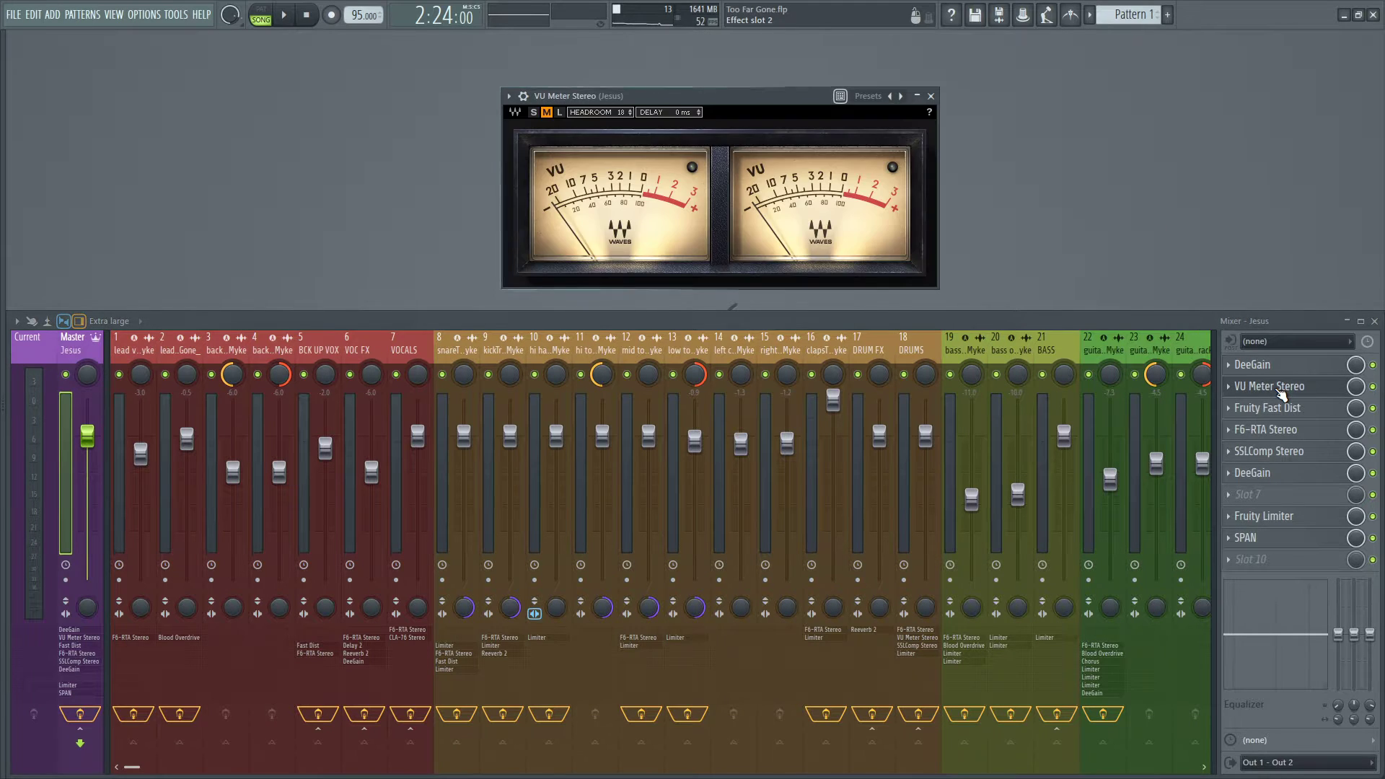
left_click(1289, 365)
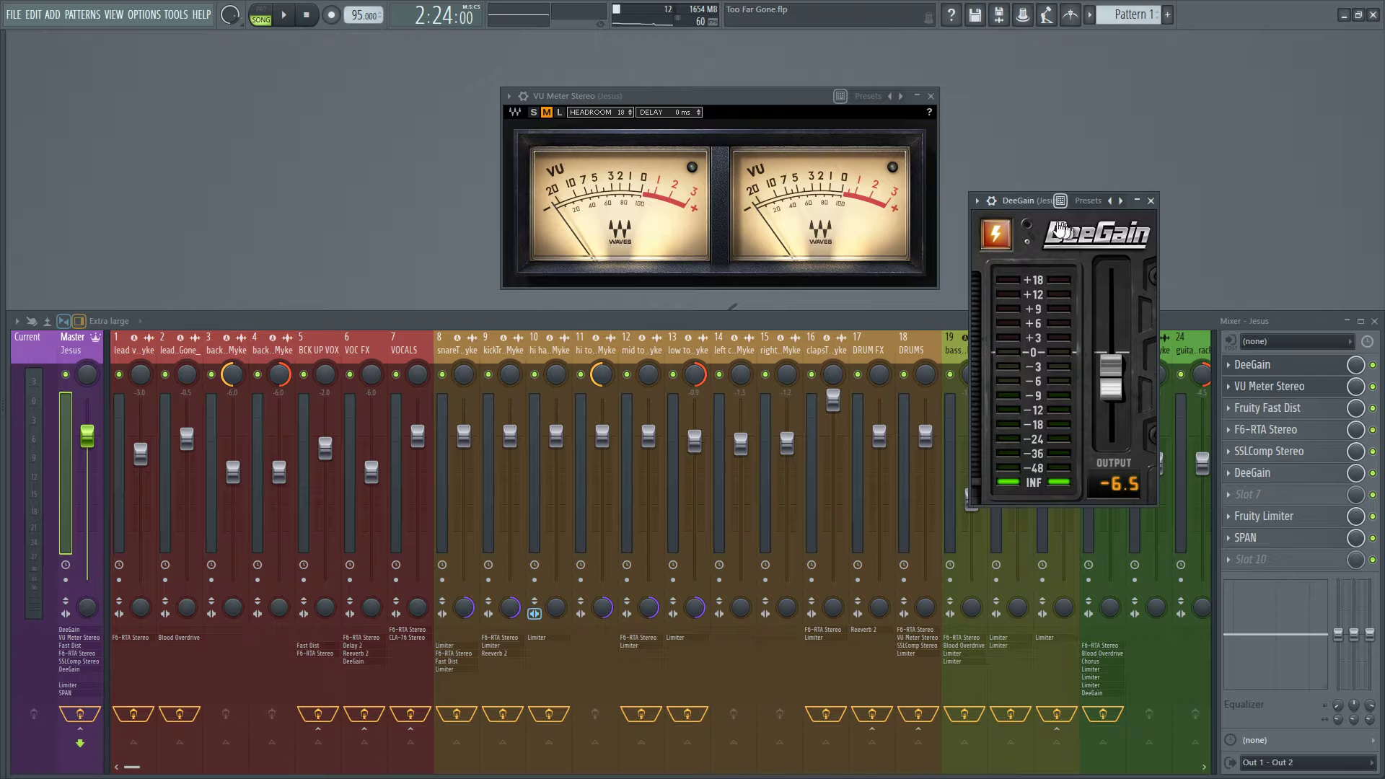
left_click_drag(1028, 204, 1001, 99)
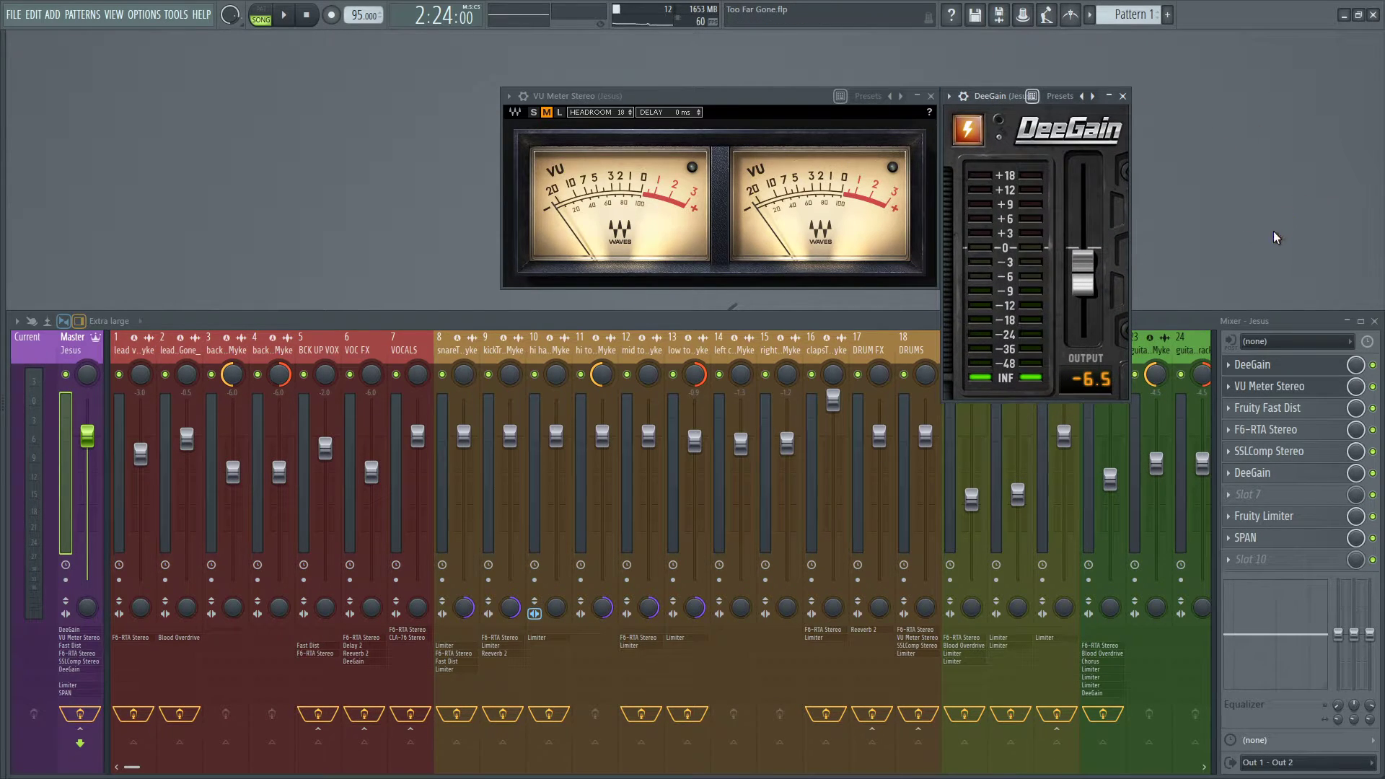
Examine the output level in the master's first DeeGain, and close both the DeeGain and VU meter windows.
left_click(1255, 364)
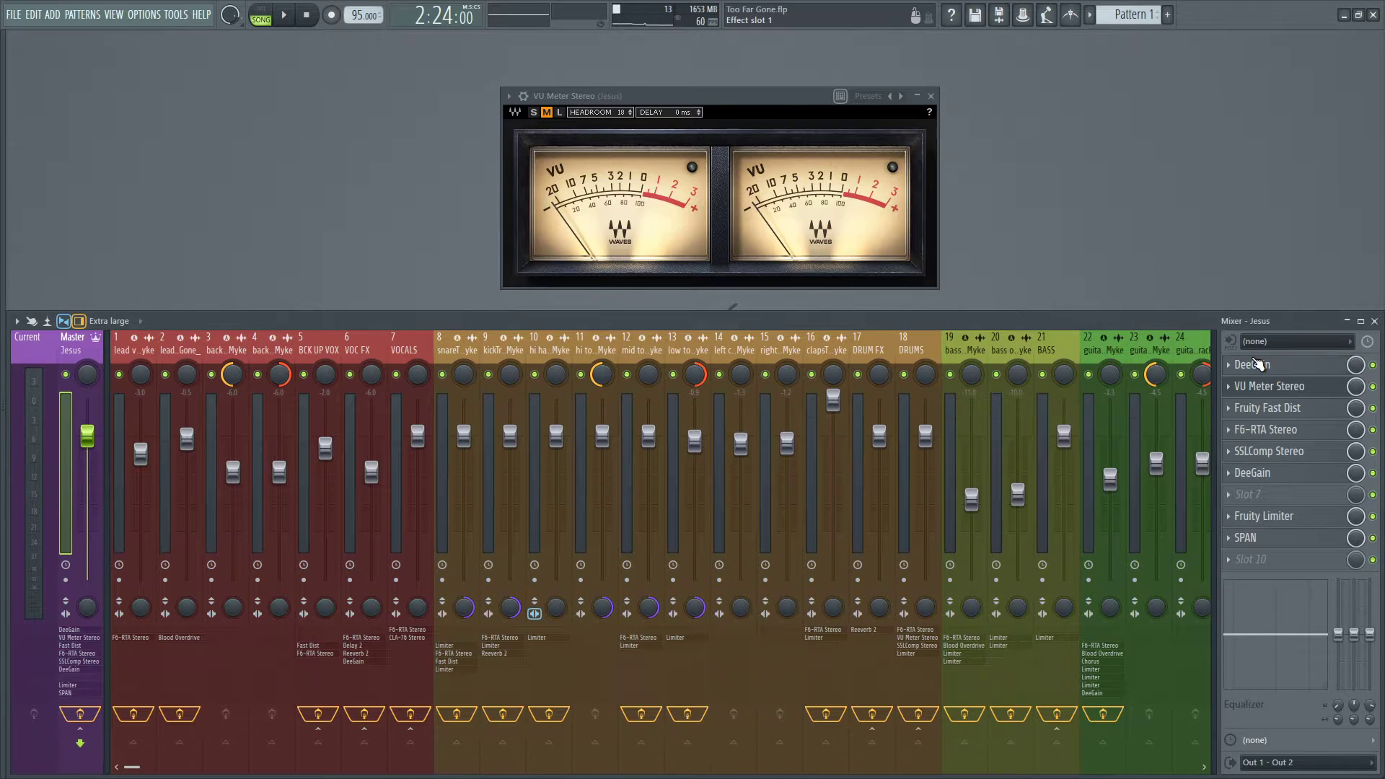
left_click(1255, 364)
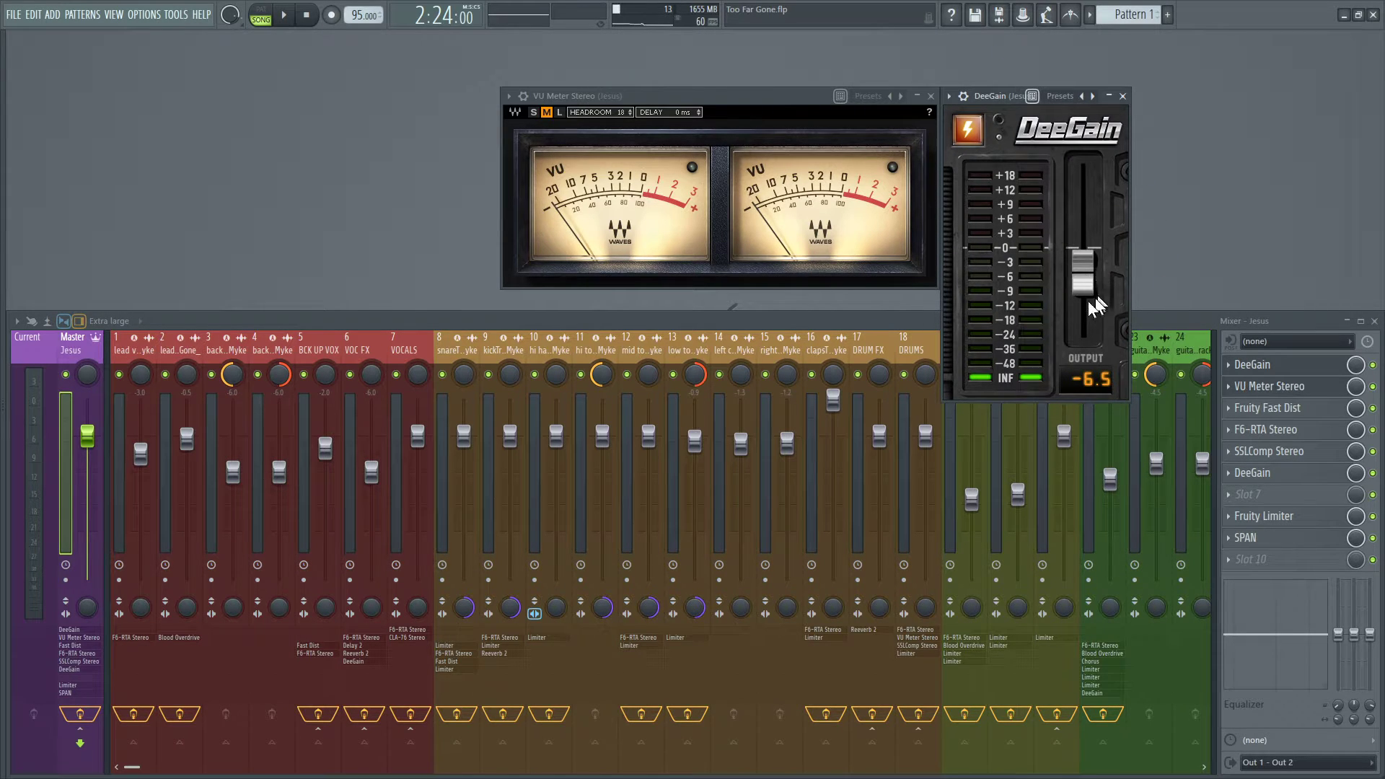
left_click(1255, 365)
left_click(1255, 386)
left_click(1255, 386)
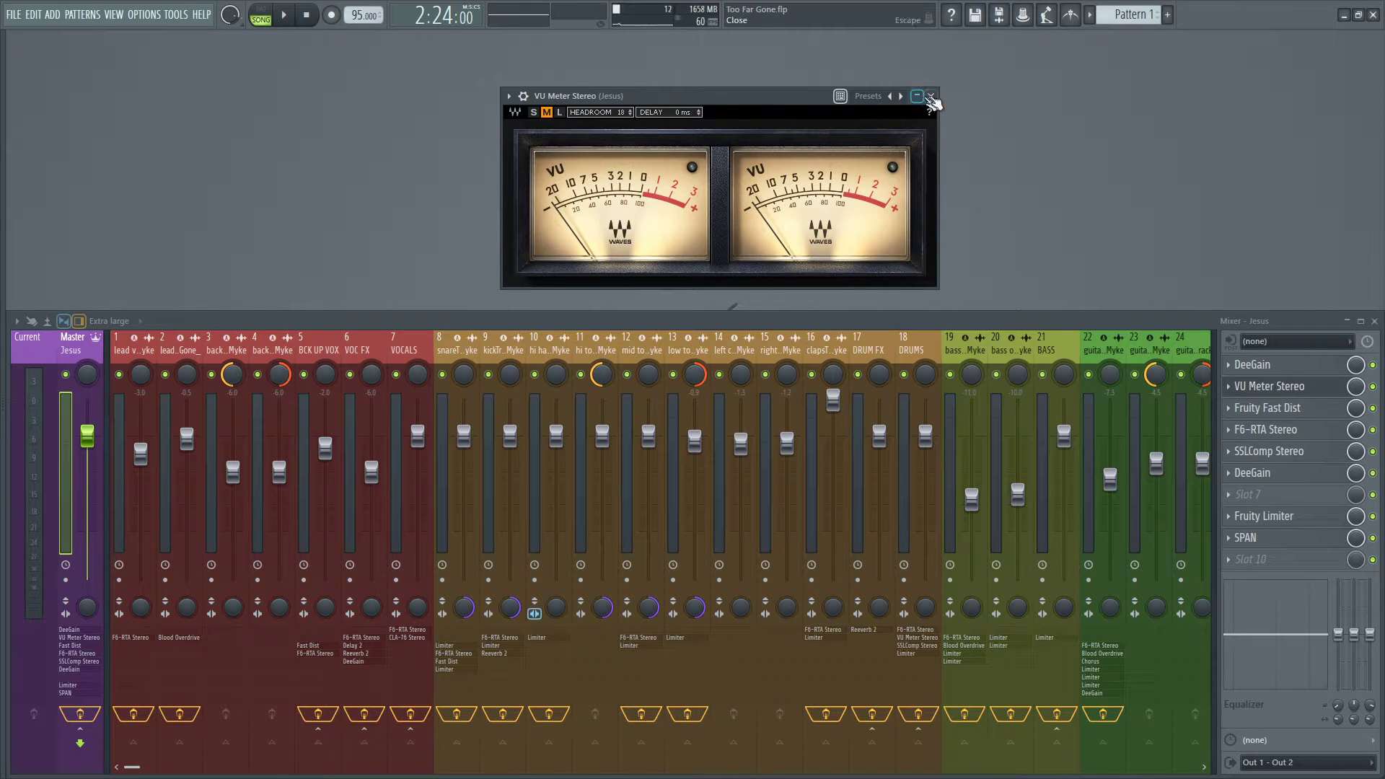
left_click(931, 96)
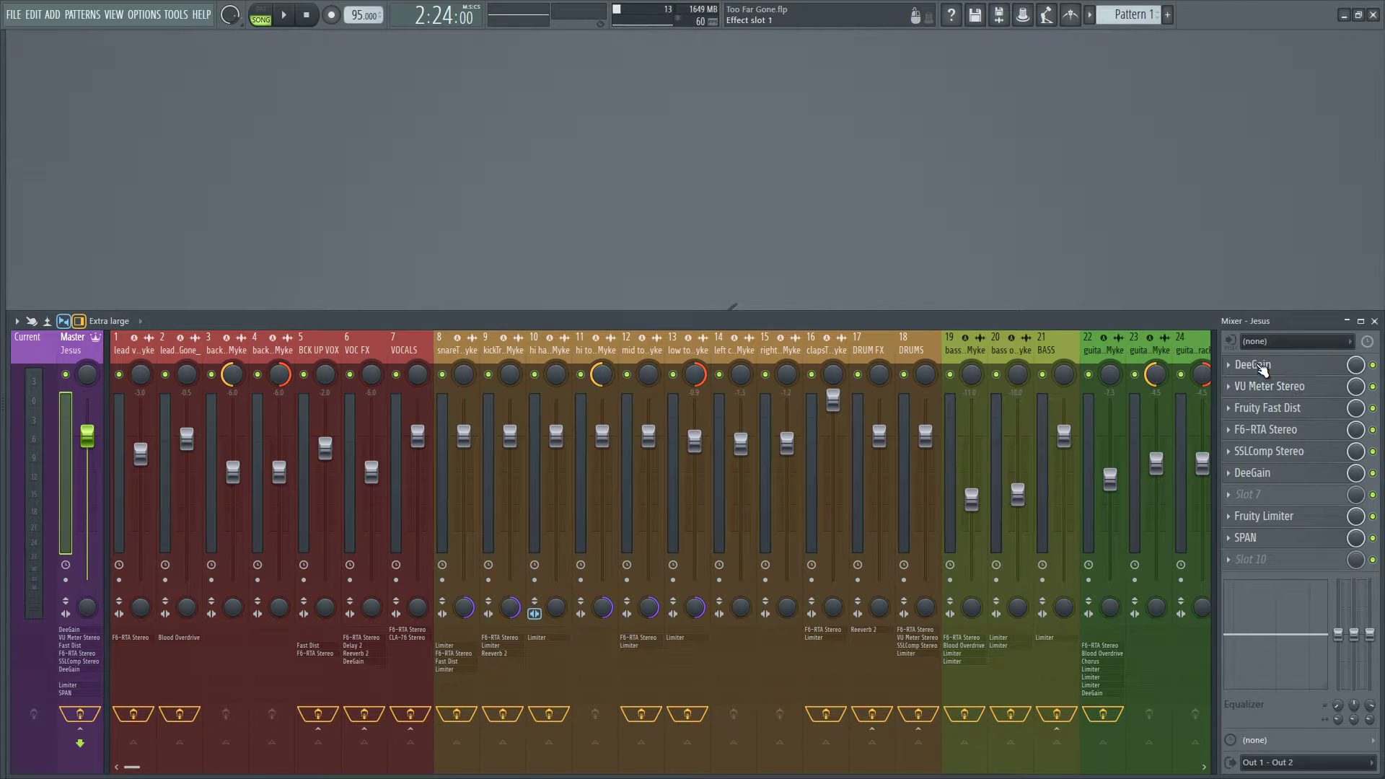
Reopen the master's VU Meter Stereo for another look and close it again.
left_click(1270, 385)
left_click(1270, 386)
left_click(1270, 367)
left_click(1269, 366)
left_click(1270, 386)
left_click(1270, 382)
left_click(1270, 386)
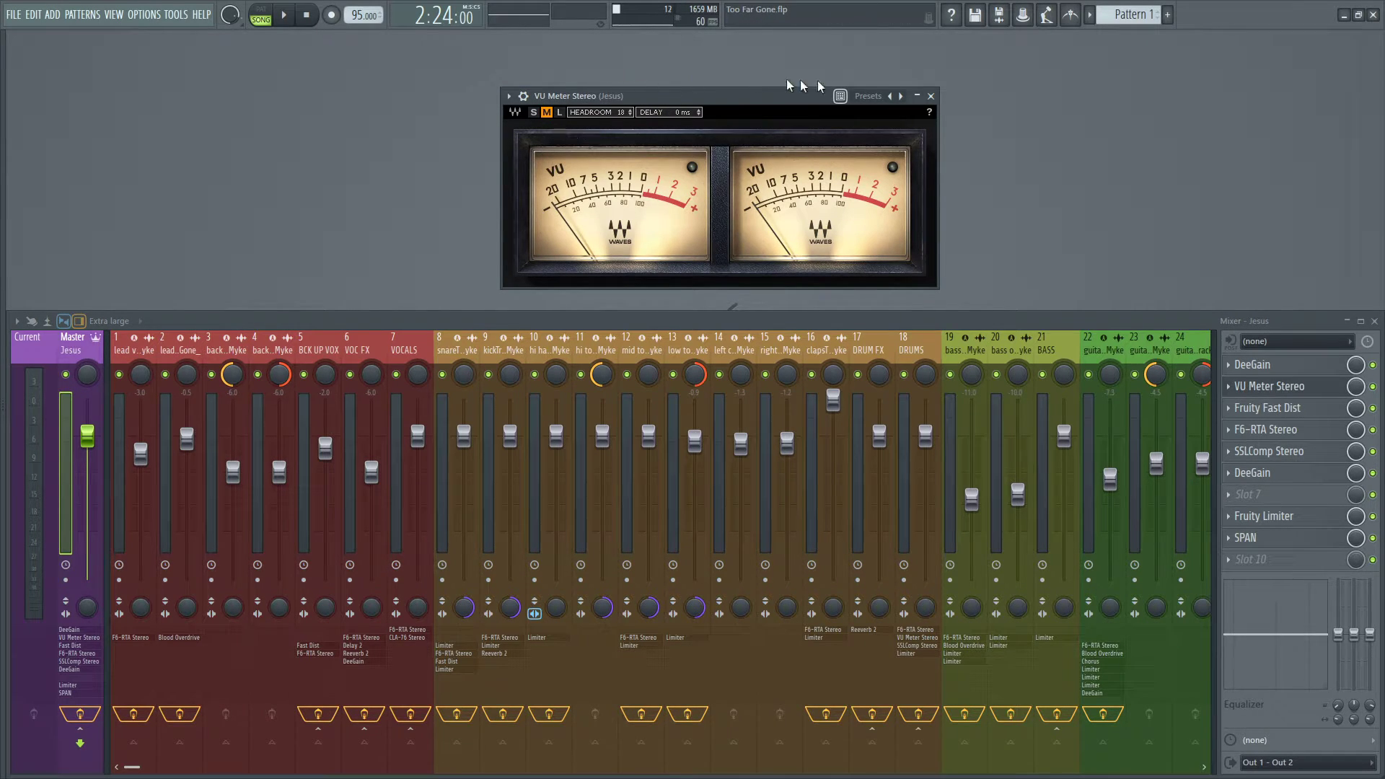
left_click(931, 96)
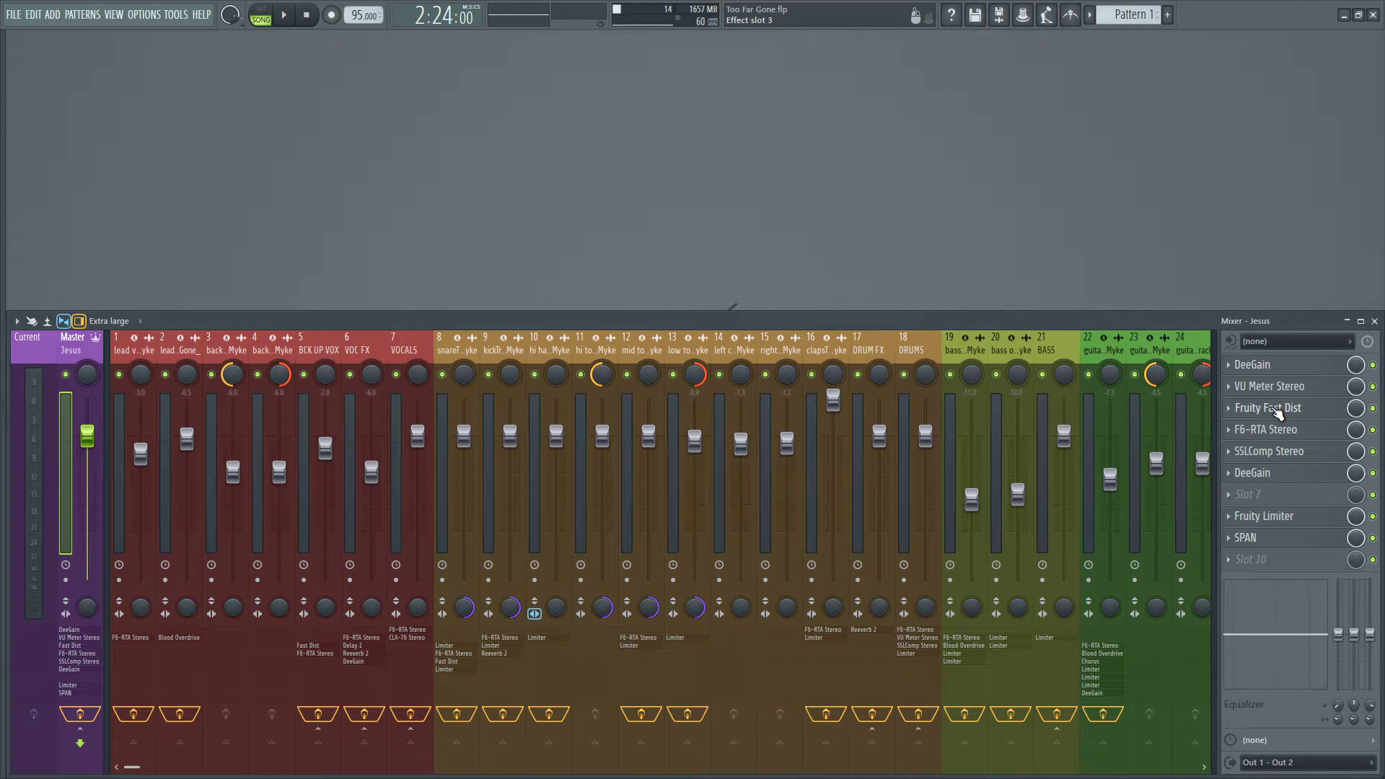
Open the master's Fruity Fast Dist and look through the distortion effects available to replace it.
left_click(1277, 413)
left_click_drag(231, 185, 769, 232)
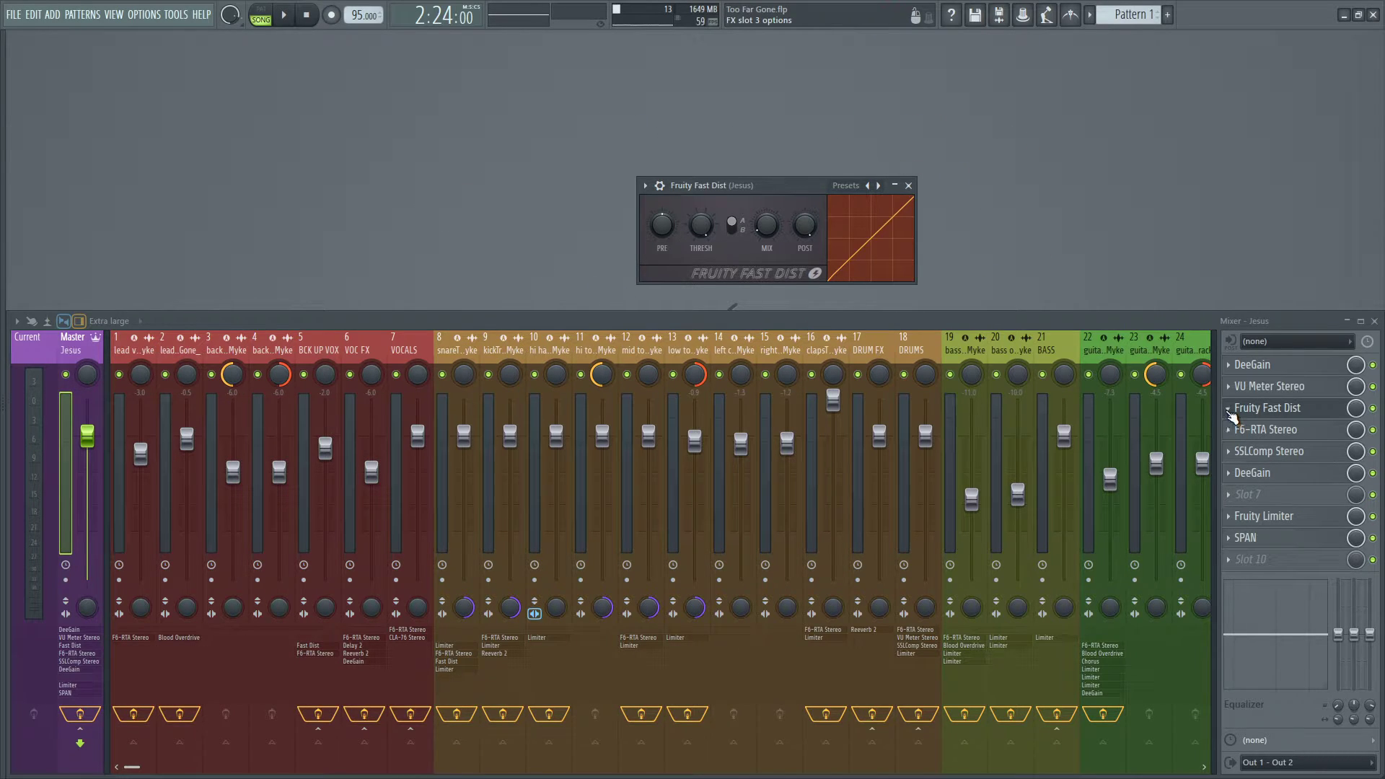
left_click(1230, 413)
mouse_move(1243, 427)
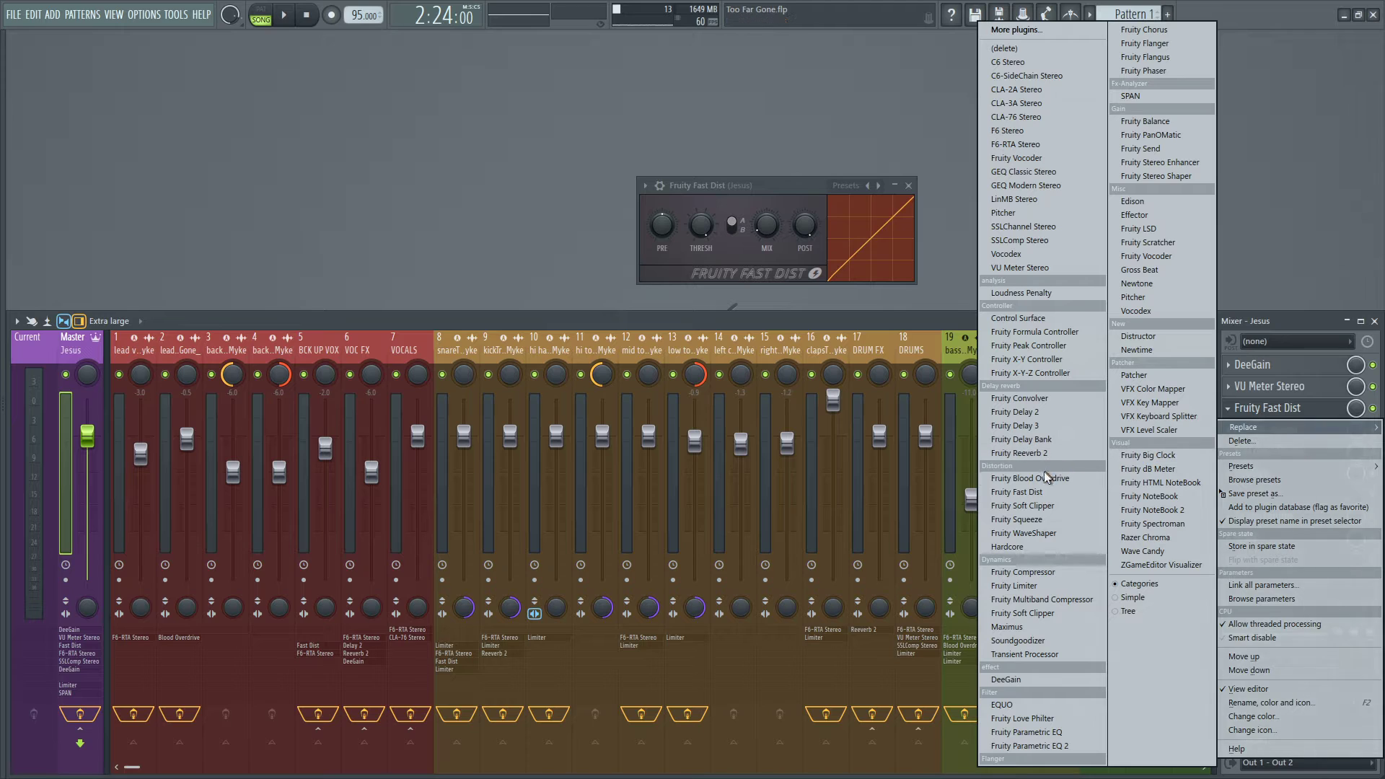
left_click(1020, 507)
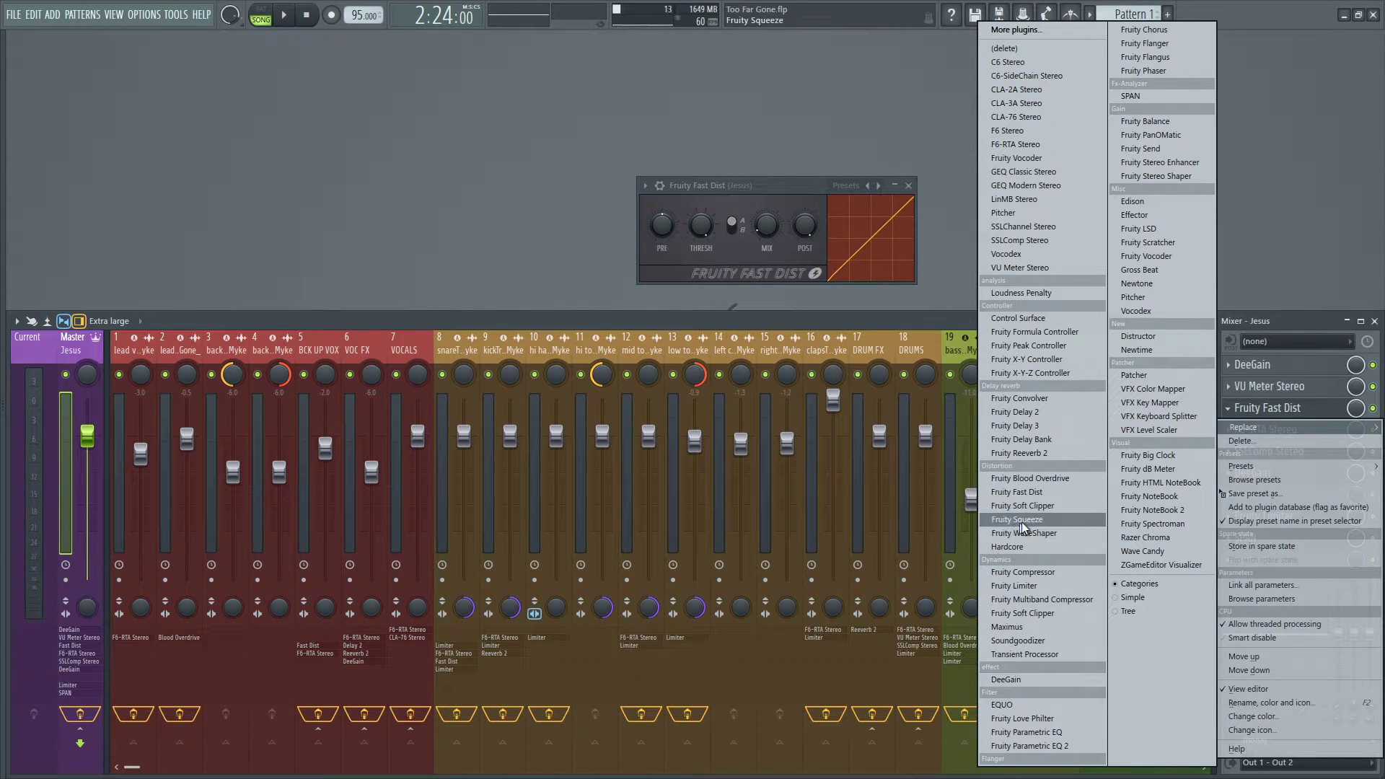
left_click(1291, 229)
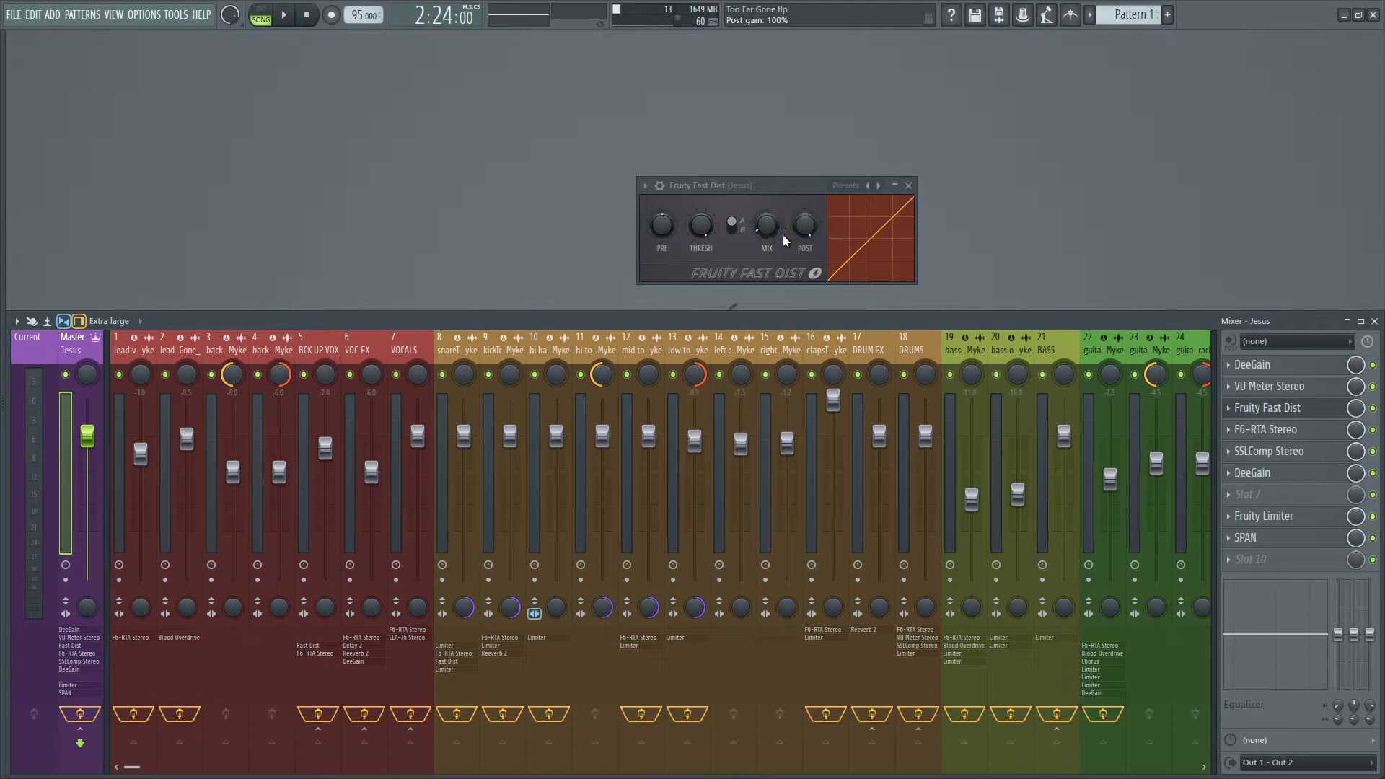
Try Fruity Fast Dist at a mix level of about 91%, reload its Default preset and close it.
left_click_drag(771, 229, 771, 147)
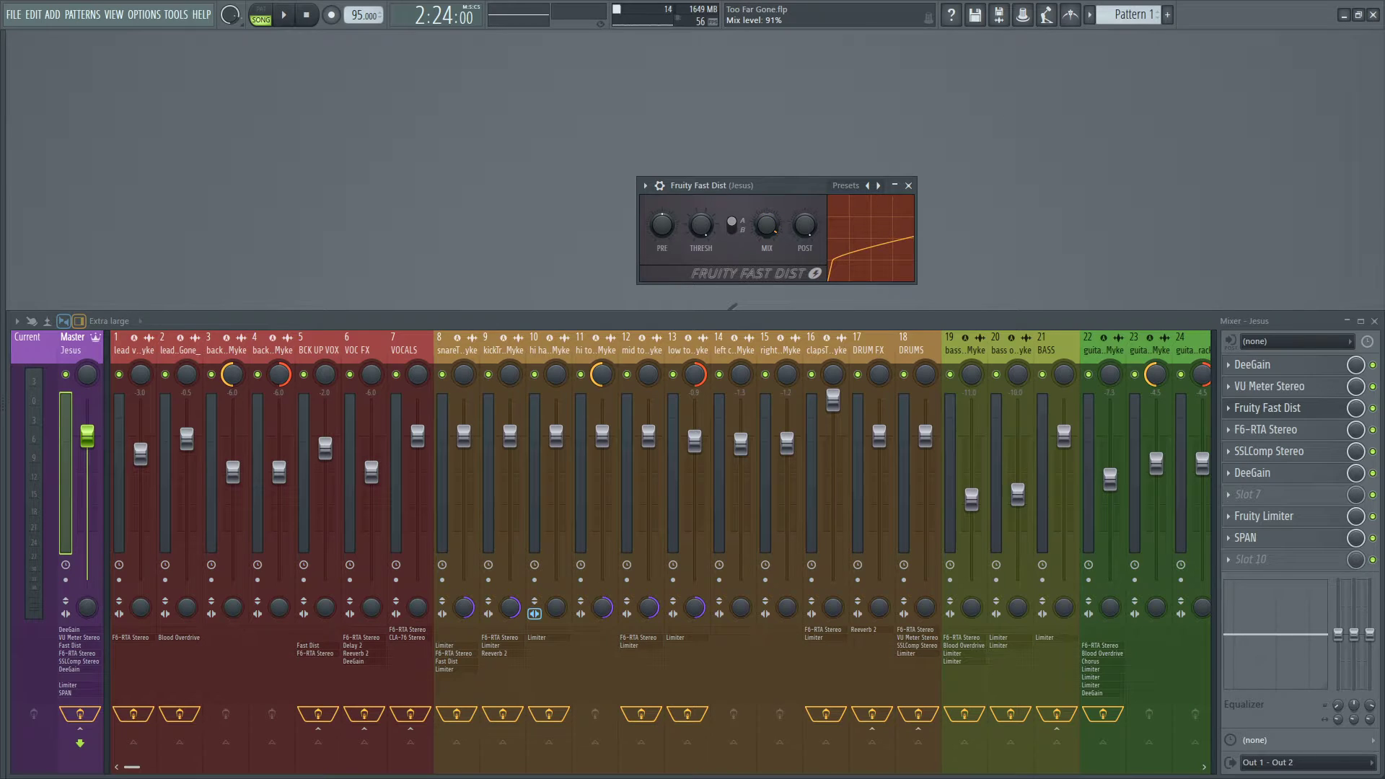
left_click(887, 192)
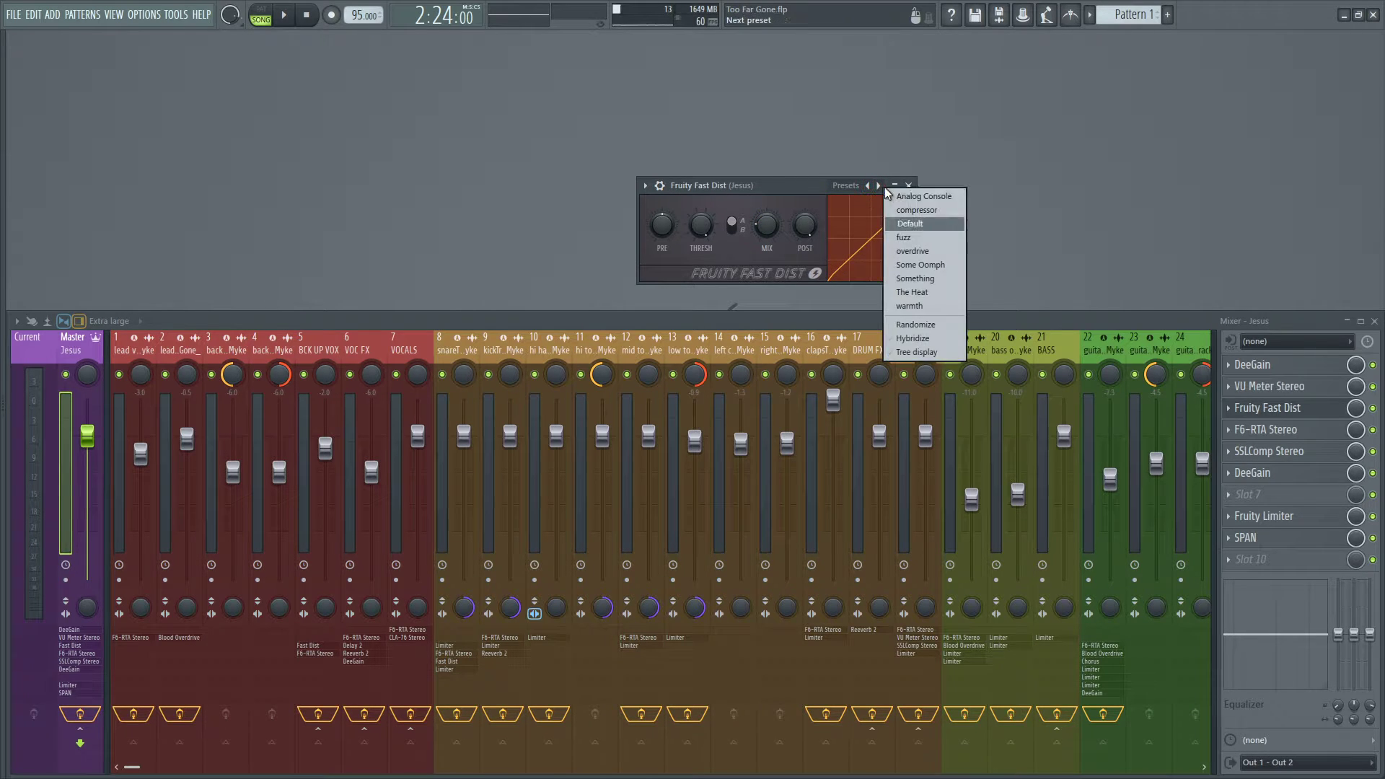
left_click(910, 223)
left_click(909, 185)
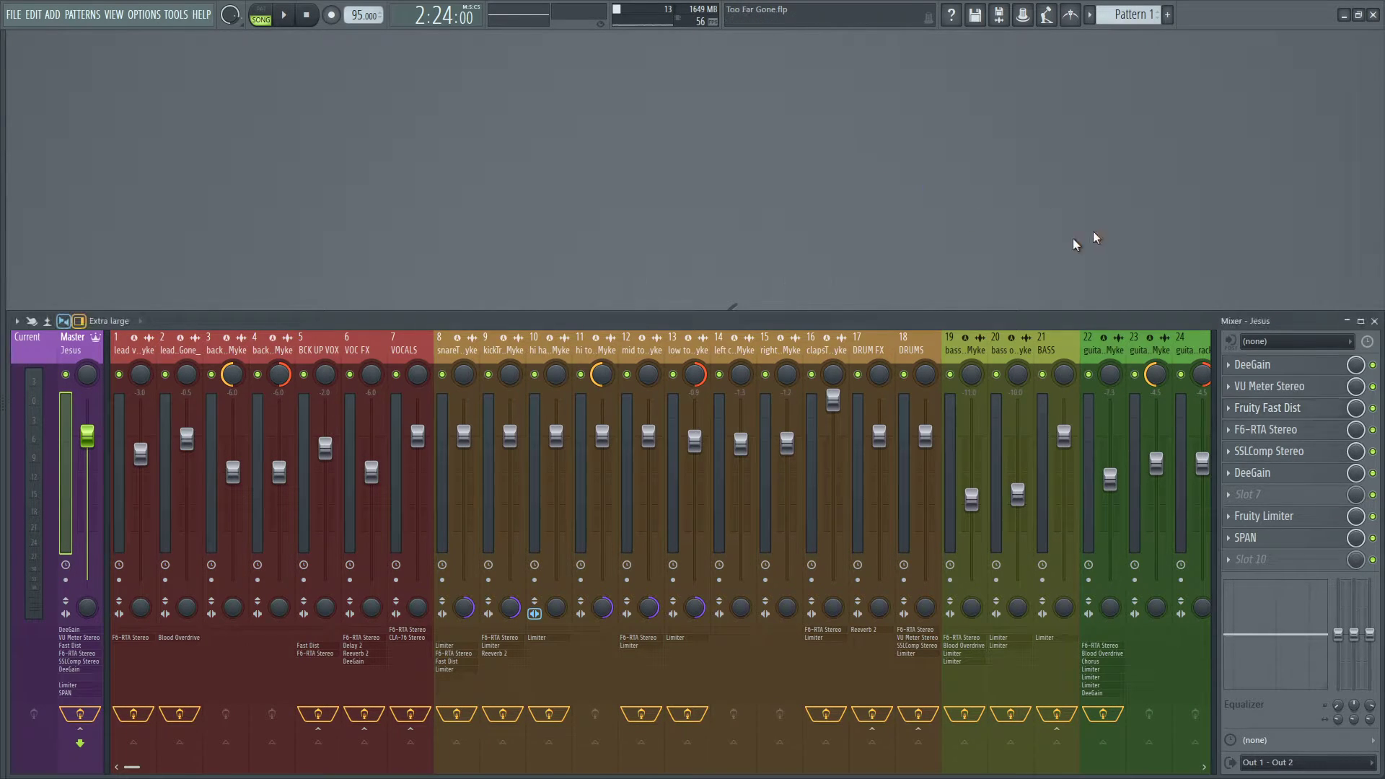
left_click(1271, 407)
left_click(1273, 408)
Open F6-RTA Stereo on the master track and solo its band 6.
left_click(1287, 431)
left_click_drag(610, 212, 764, 179)
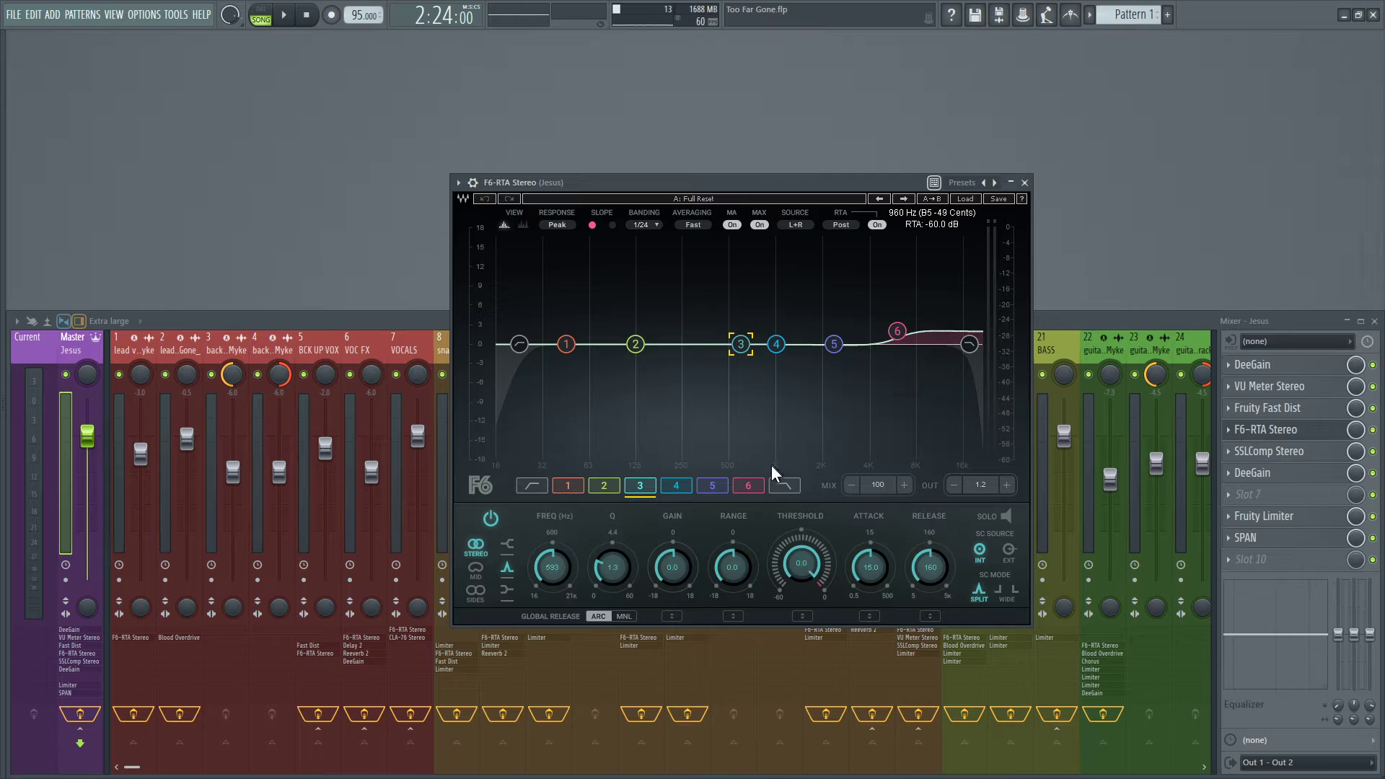
left_click(756, 485)
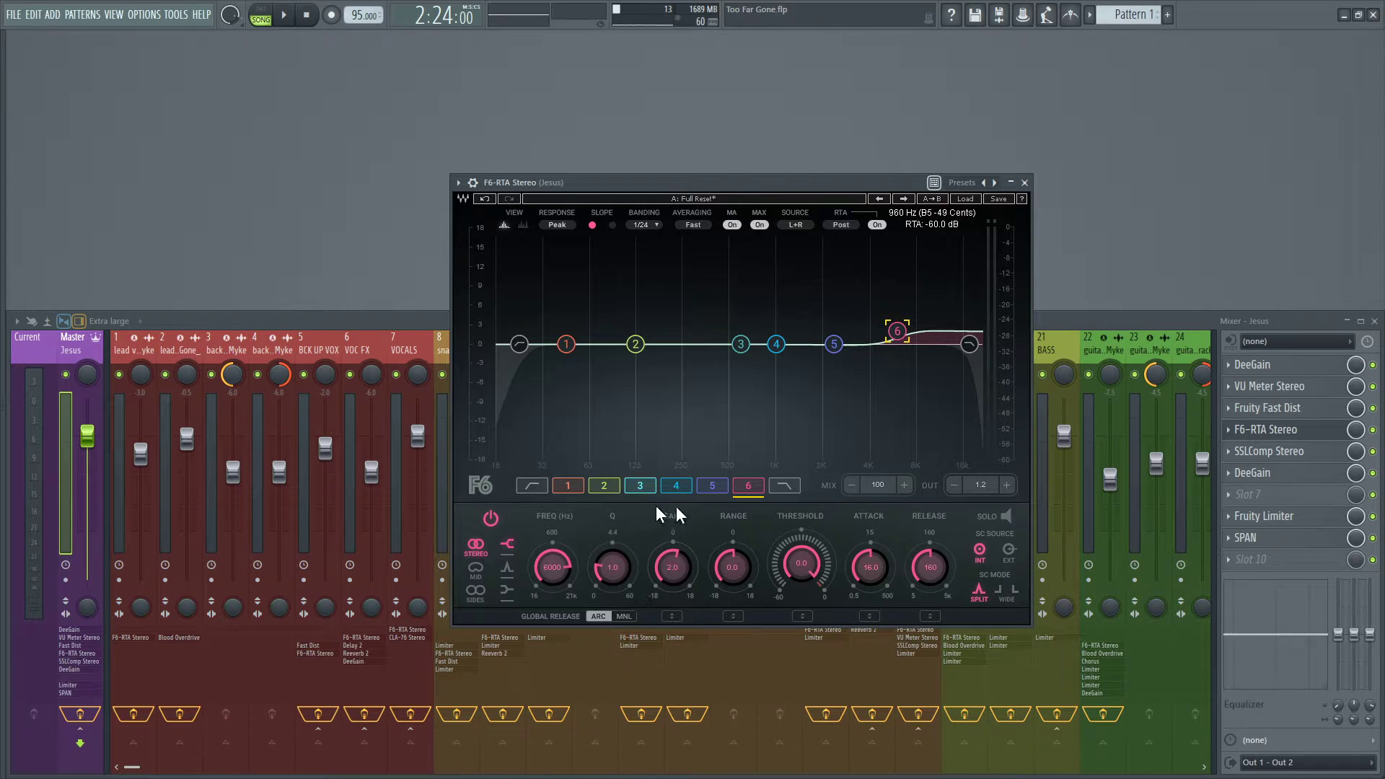
left_click(1006, 514)
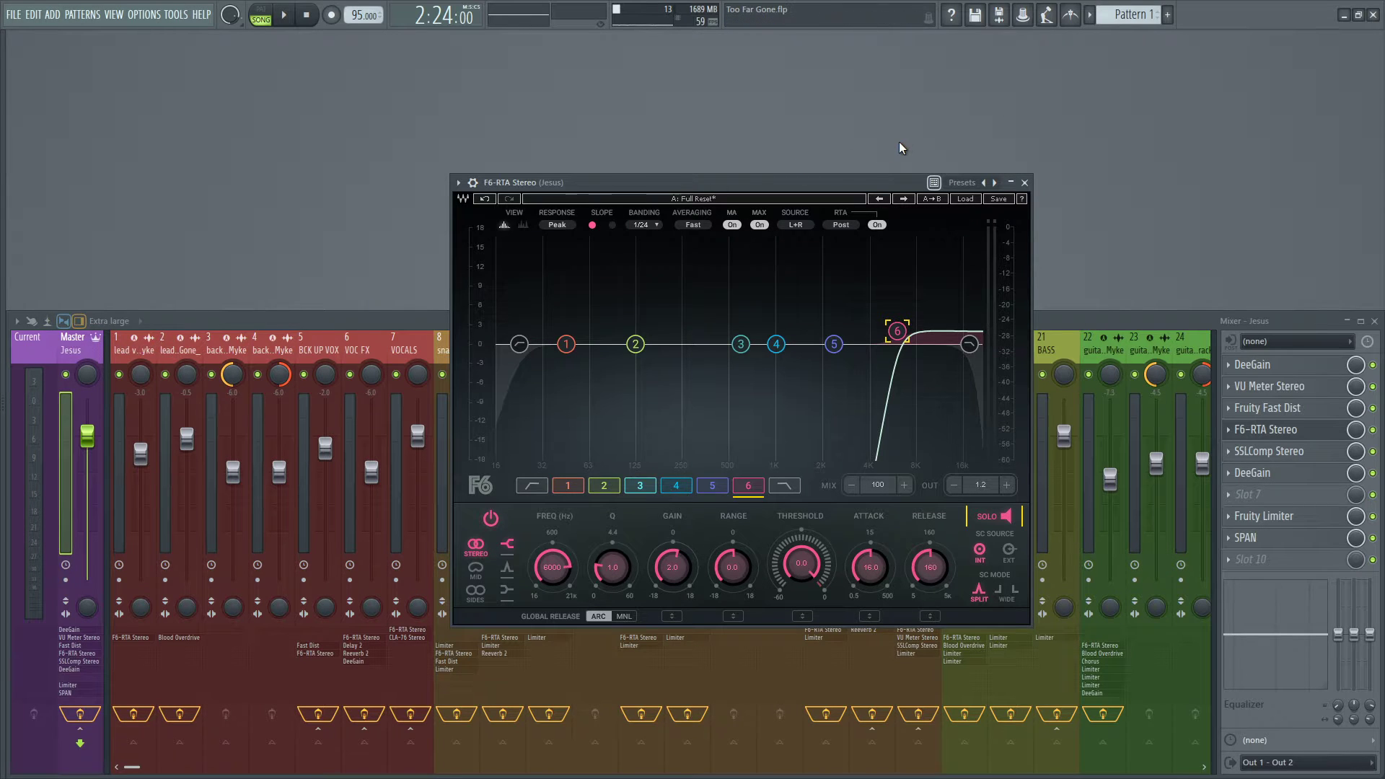
Play the song through the soloed high-frequency band, stop playback and turn the band's solo off.
key("F5")
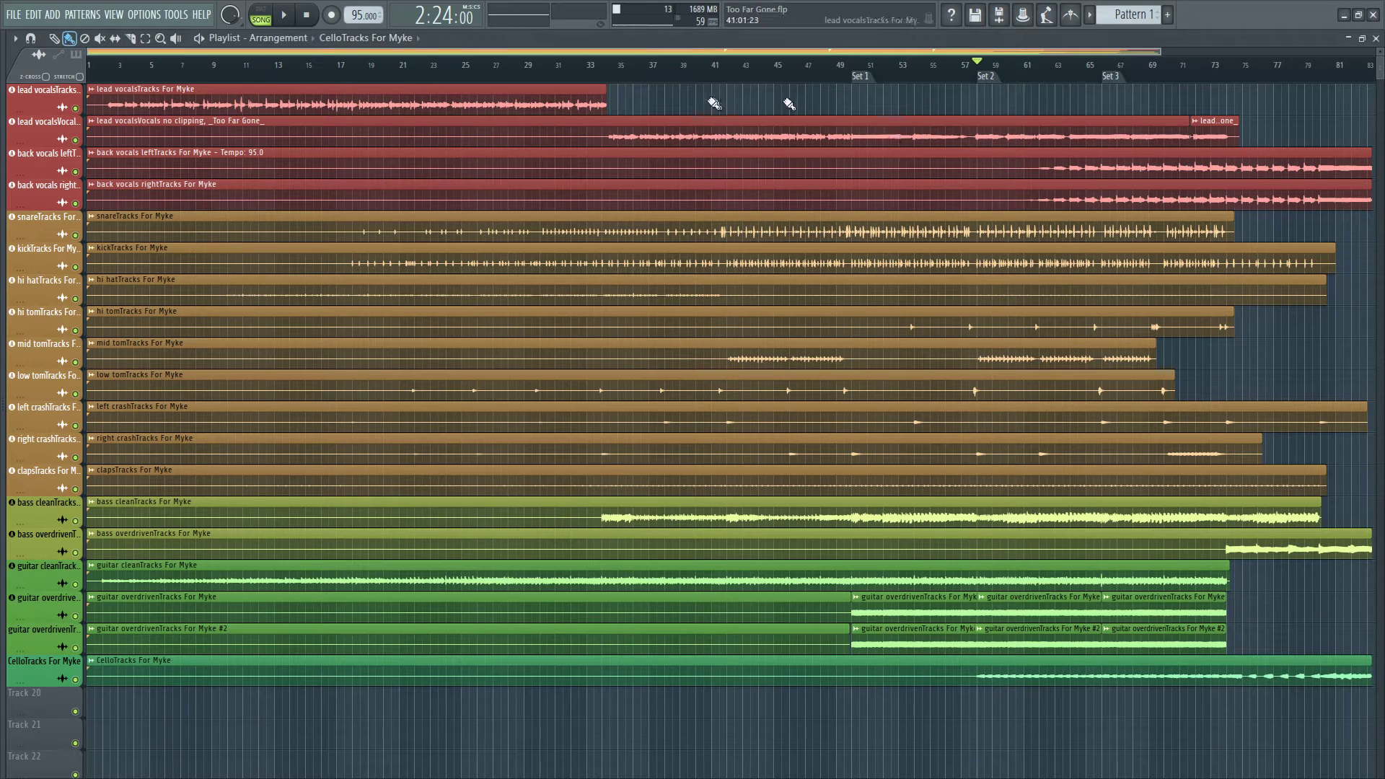
key("F5")
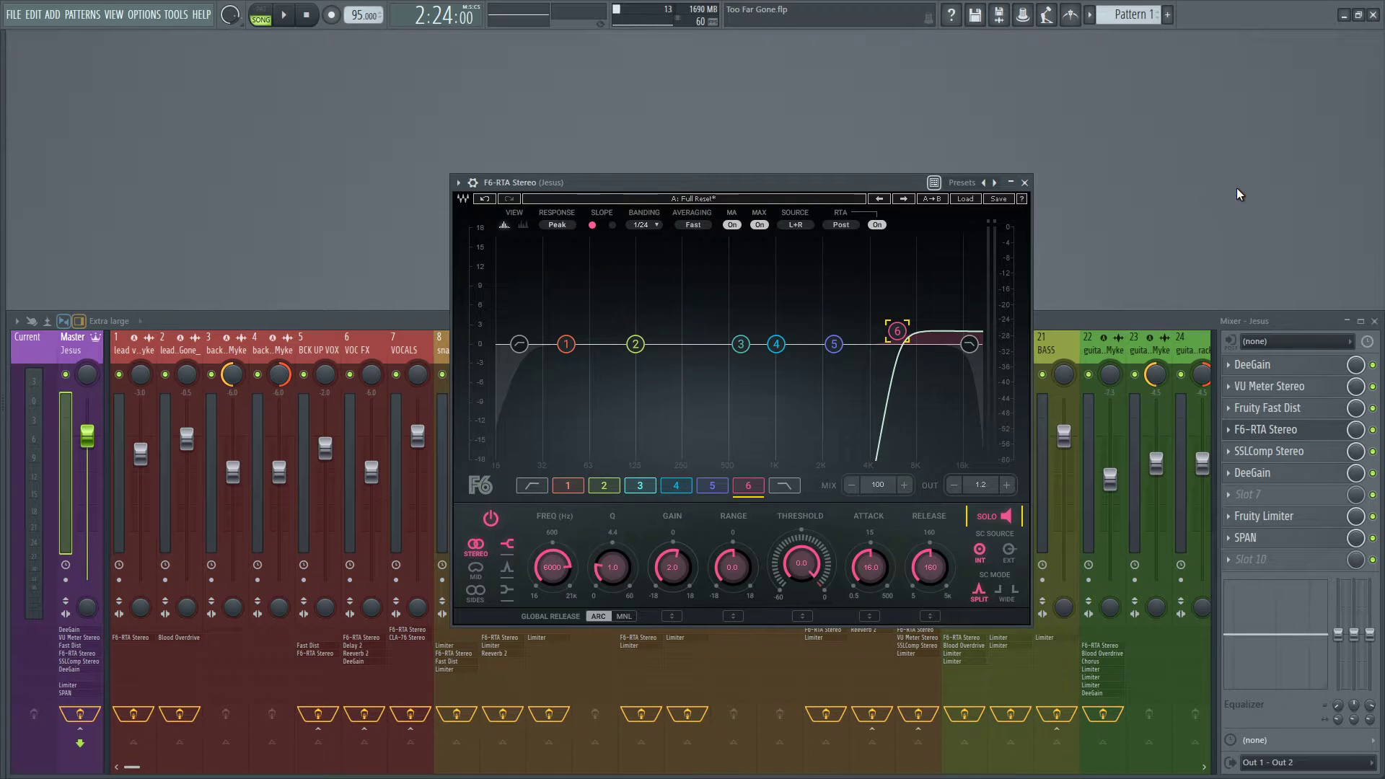
key("space")
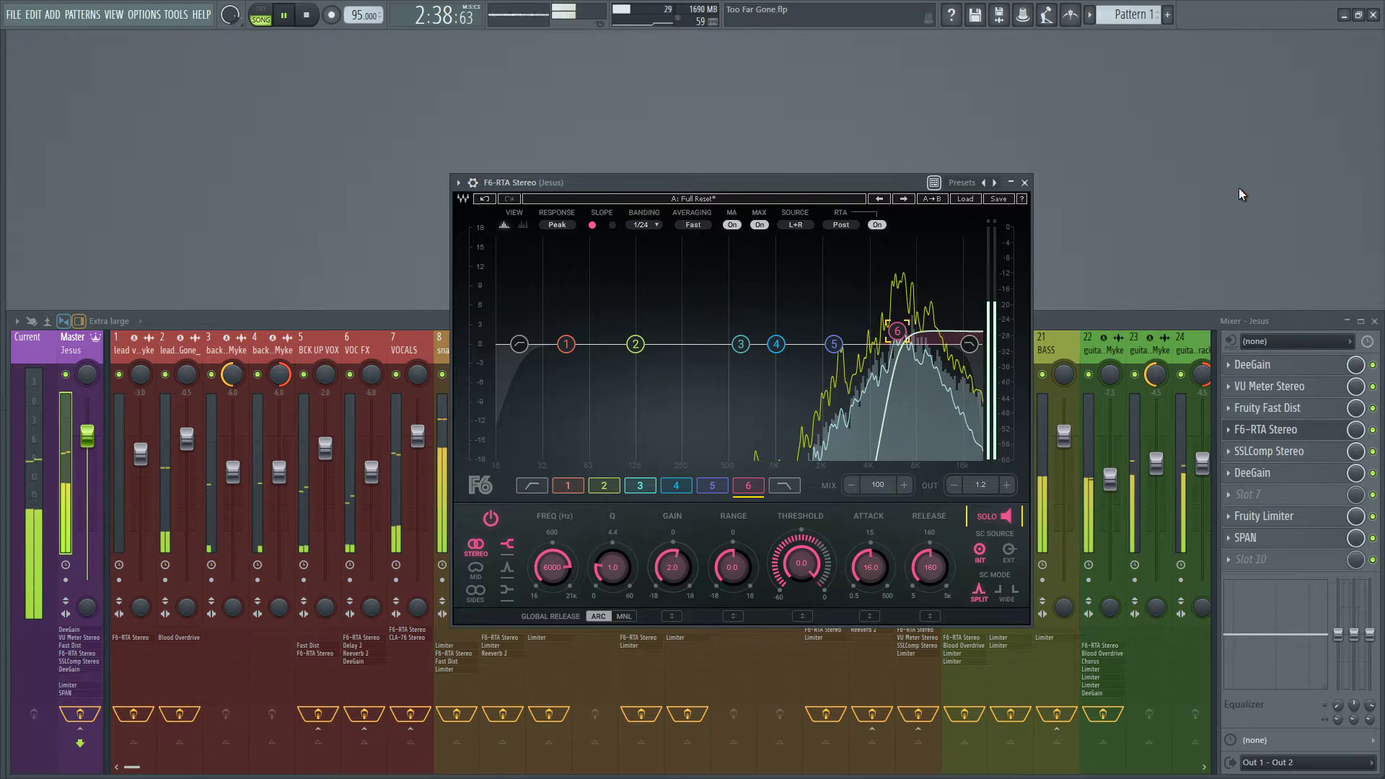
key("space")
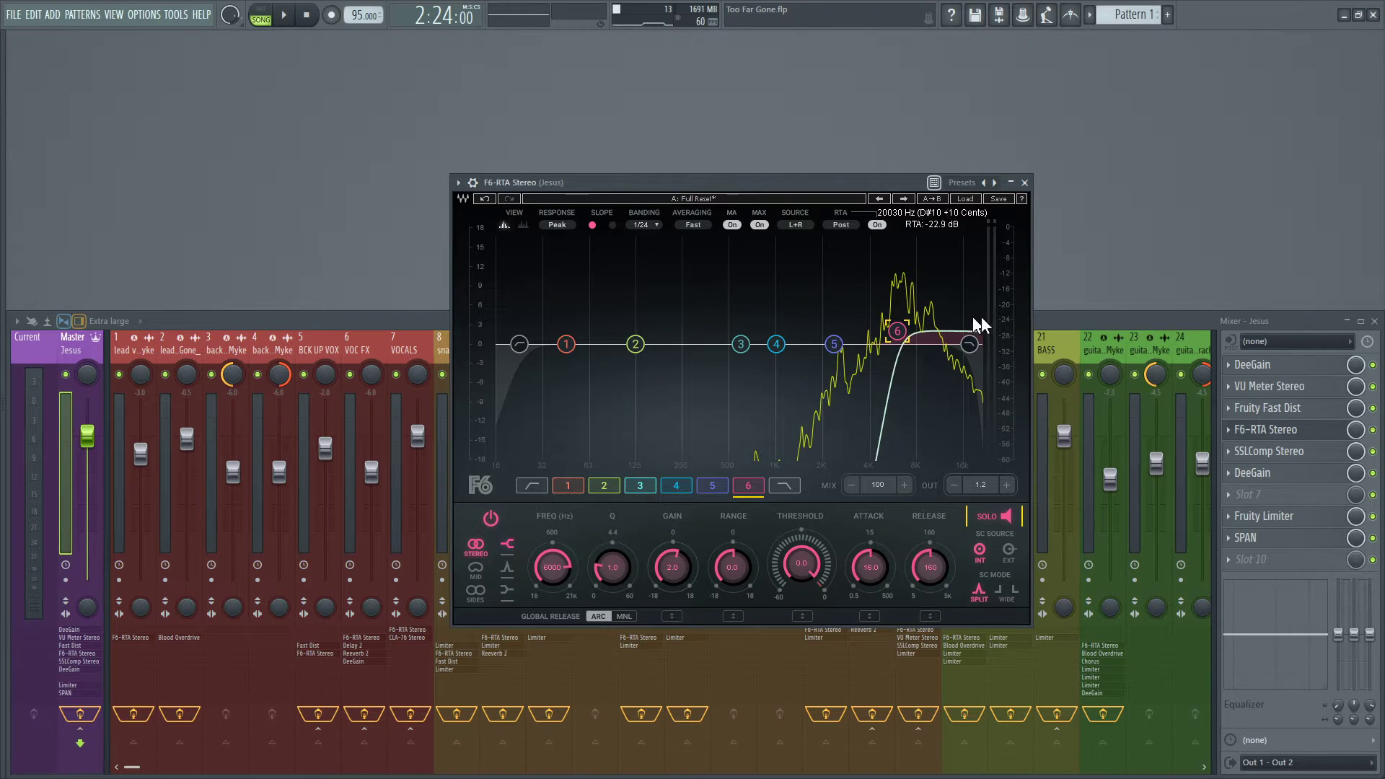
left_click(986, 516)
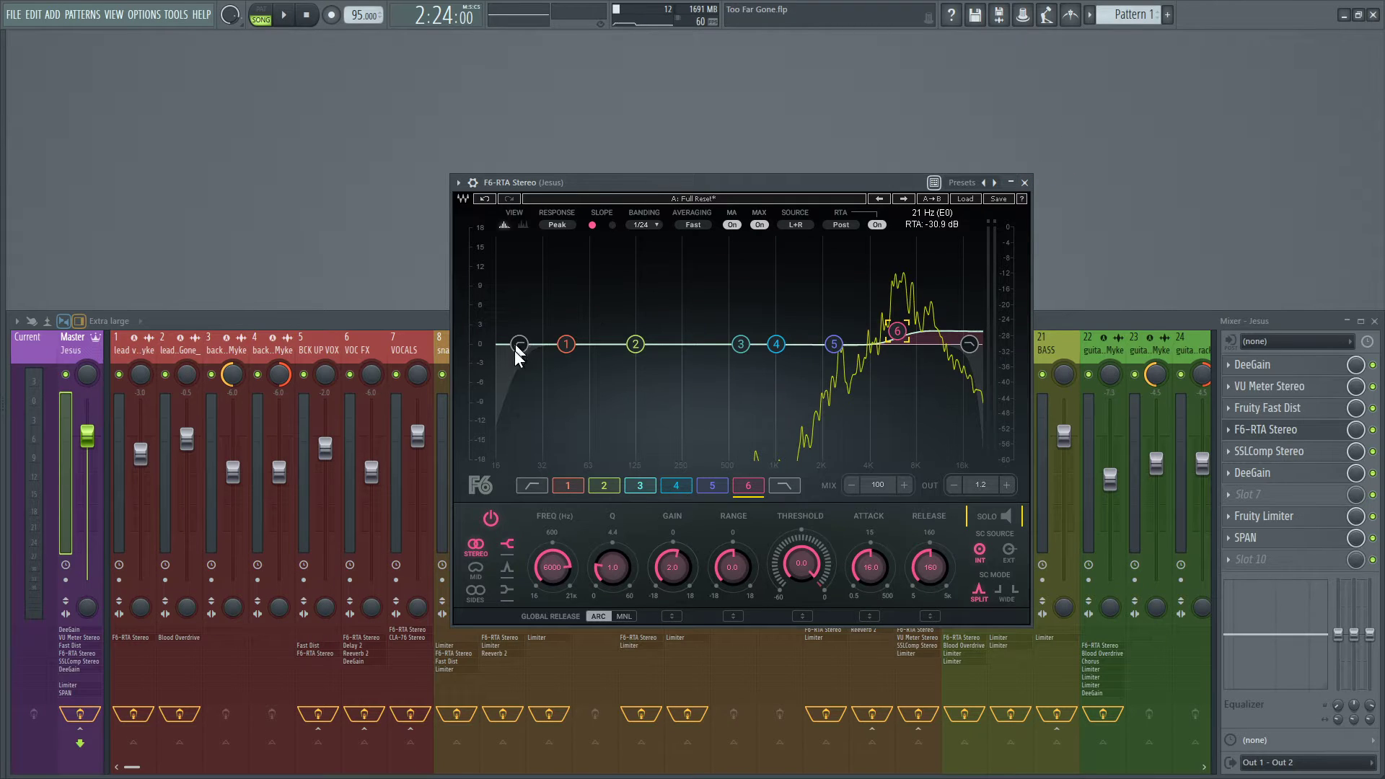
Examine the F6-RTA high-pass filter and band 6 settings, and close the equalizer.
left_click(532, 485)
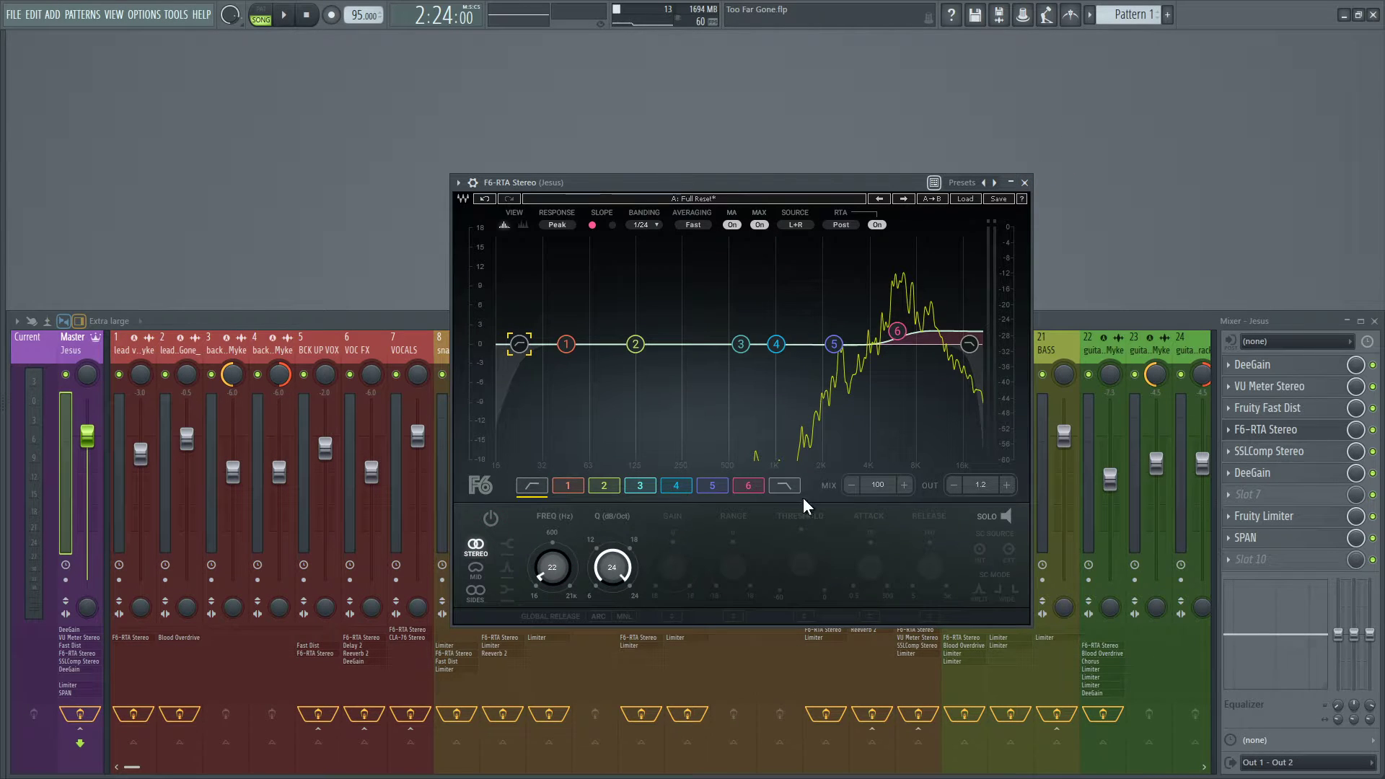
left_click(756, 487)
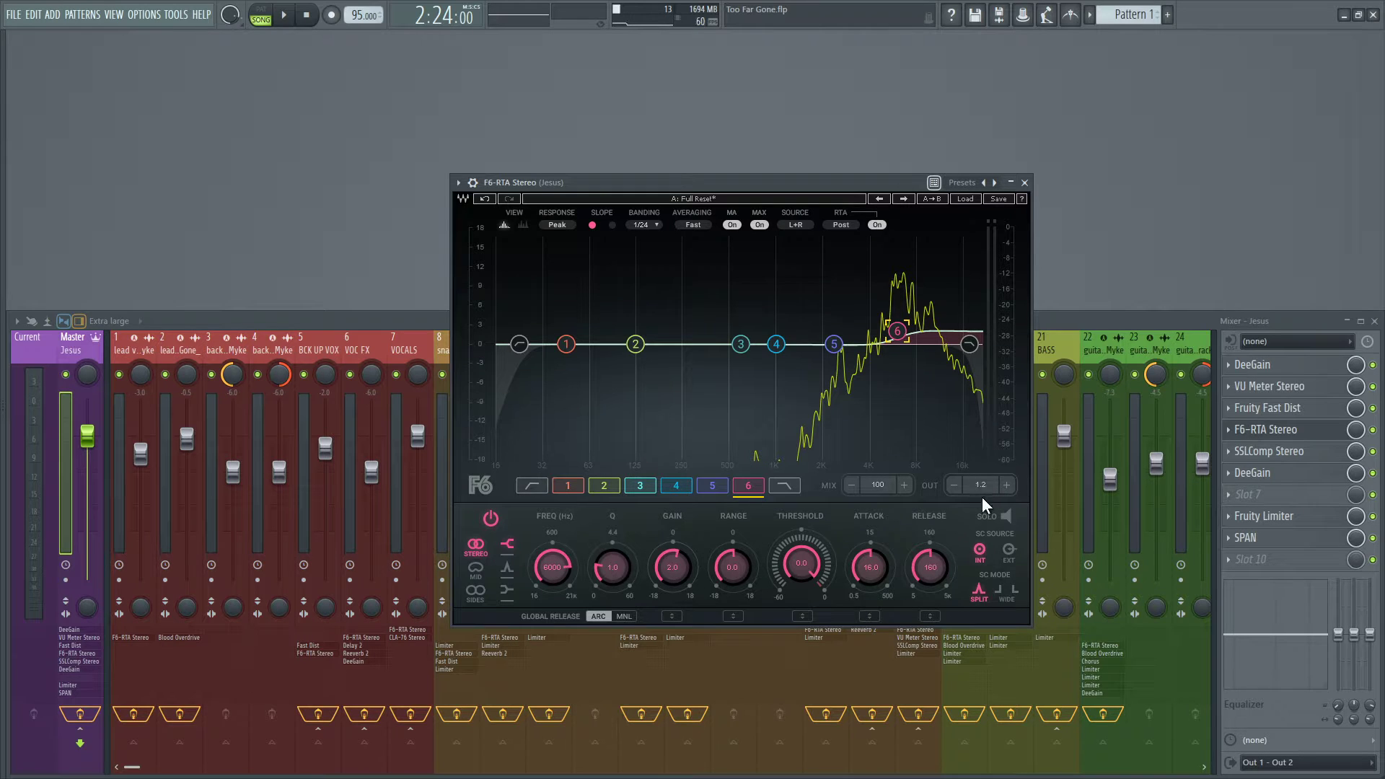
left_click(540, 490)
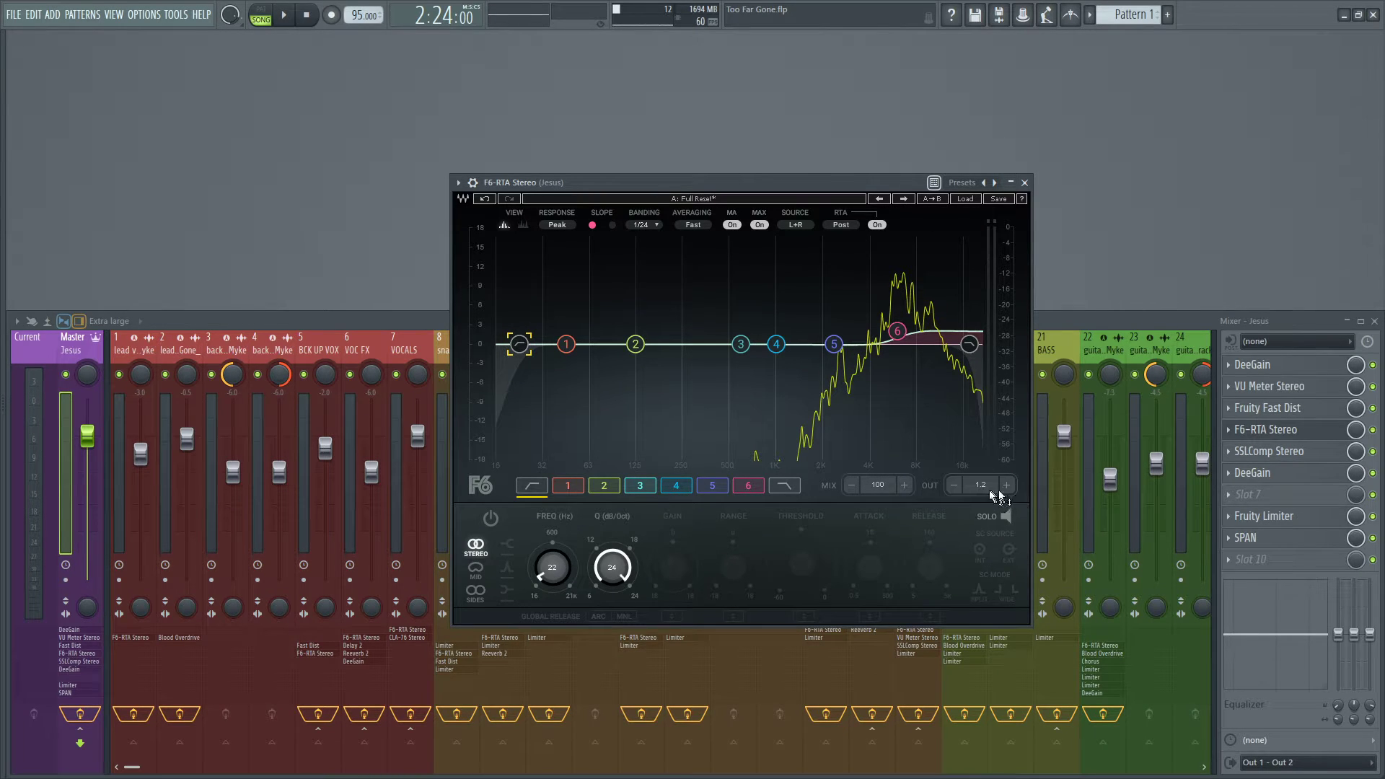
left_click(1024, 183)
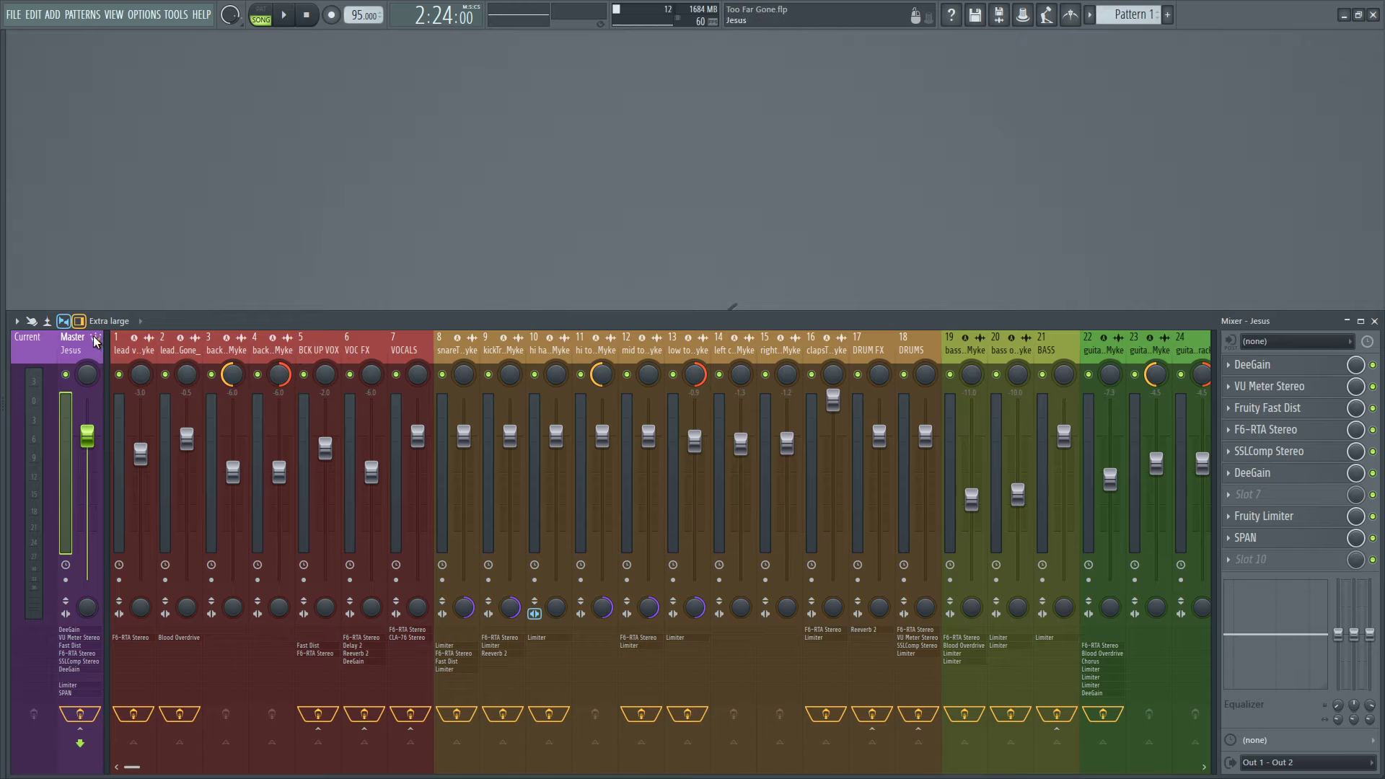
Reopen F6-RTA Stereo on the master track, check the settings of bands 3 and 2, and close it.
left_click(1266, 429)
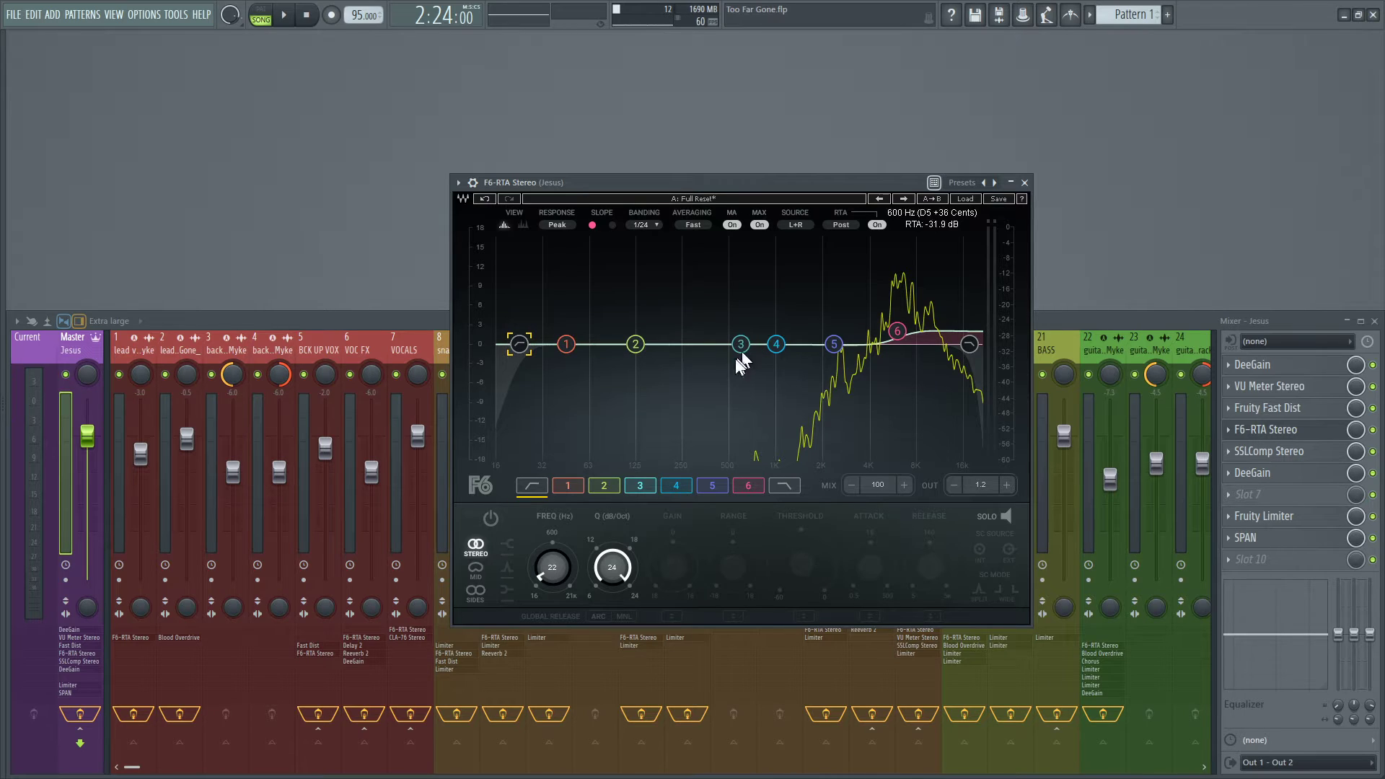
left_click(653, 485)
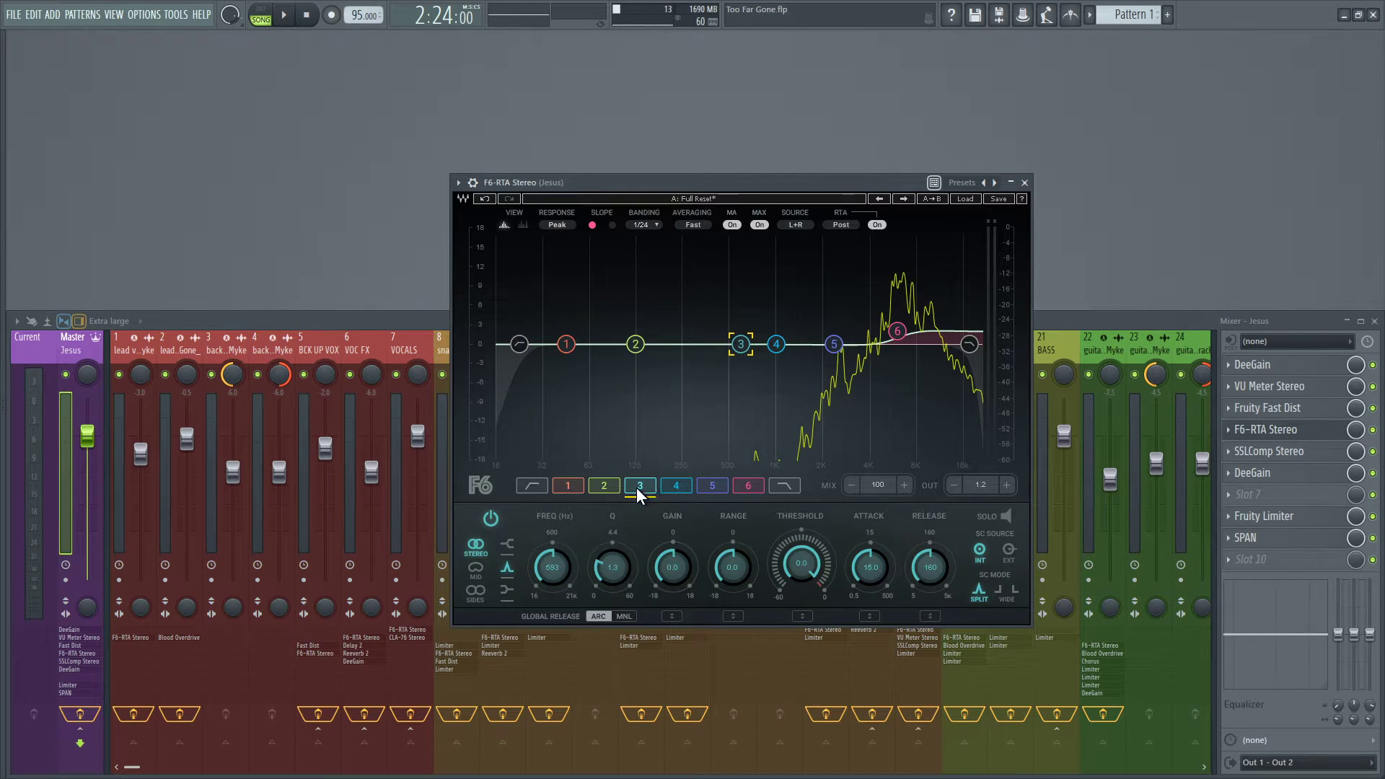
left_click(600, 487)
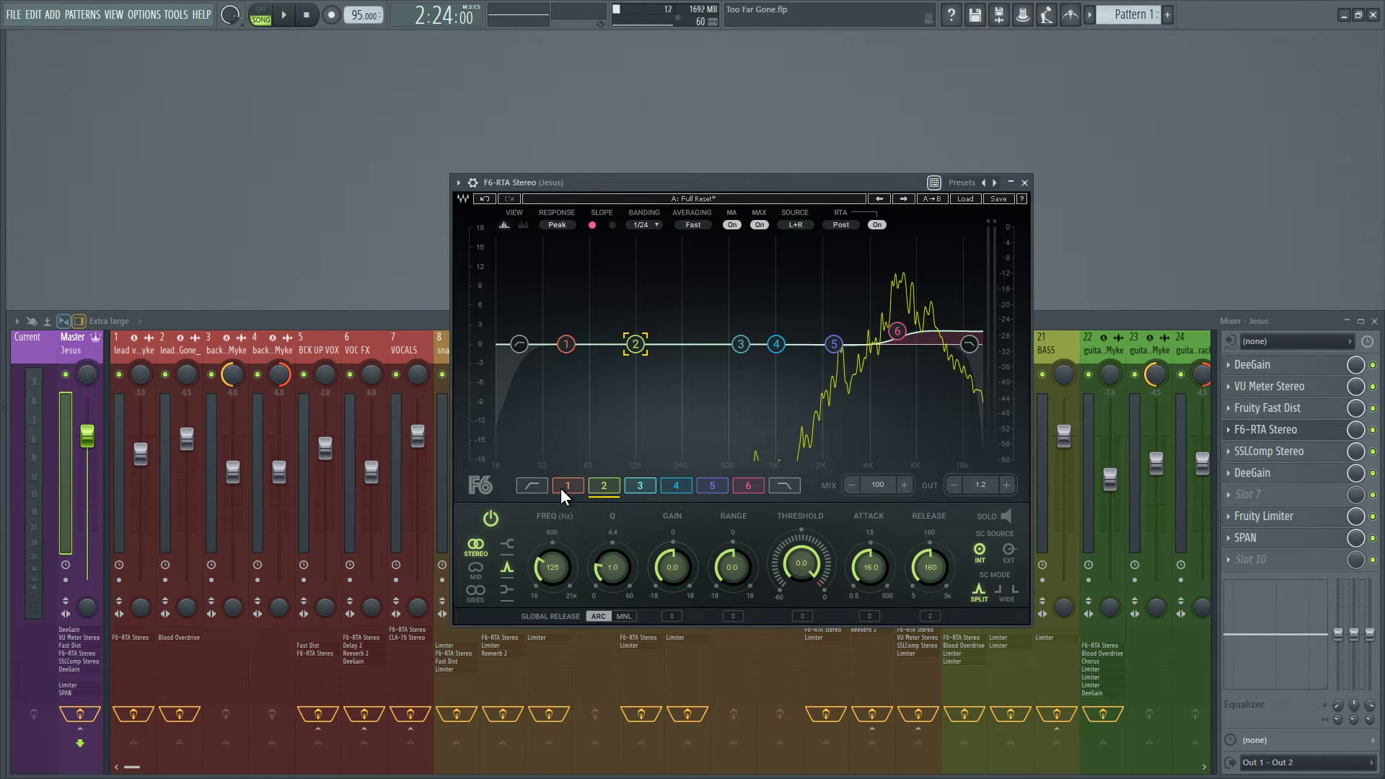
left_click(1025, 183)
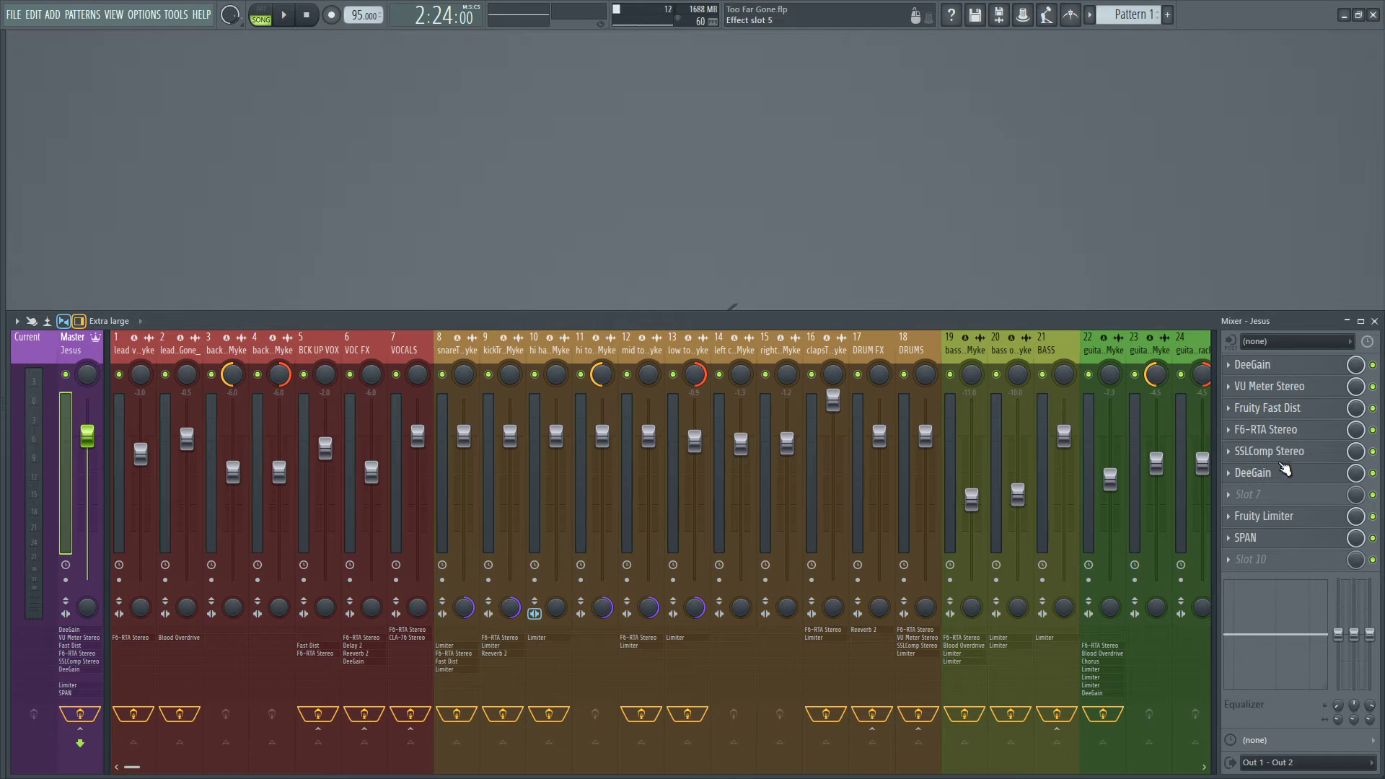
Open SSLComp Stereo on the master track and examine its threshold, make-up, attack and release settings.
left_click(1284, 453)
left_click_drag(665, 256, 659, 167)
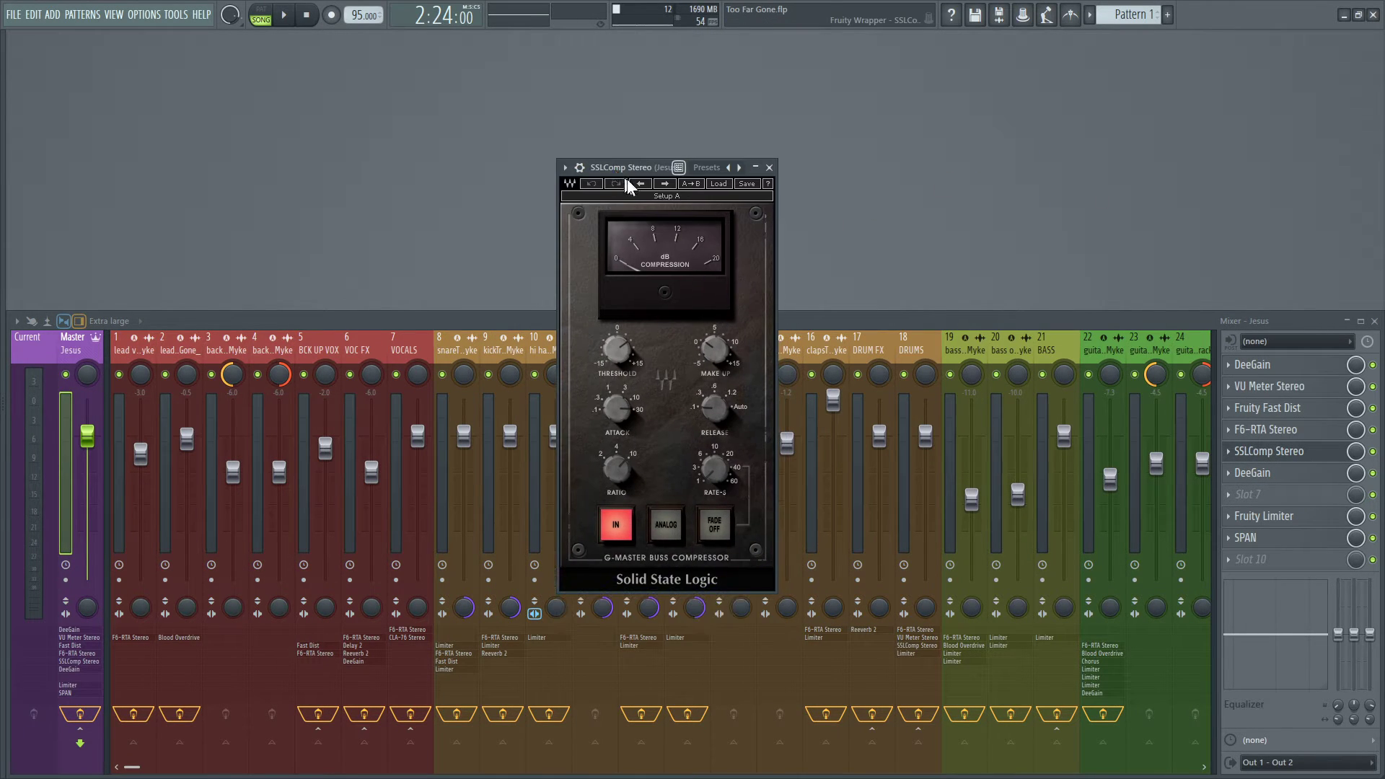
mouse_move(624, 363)
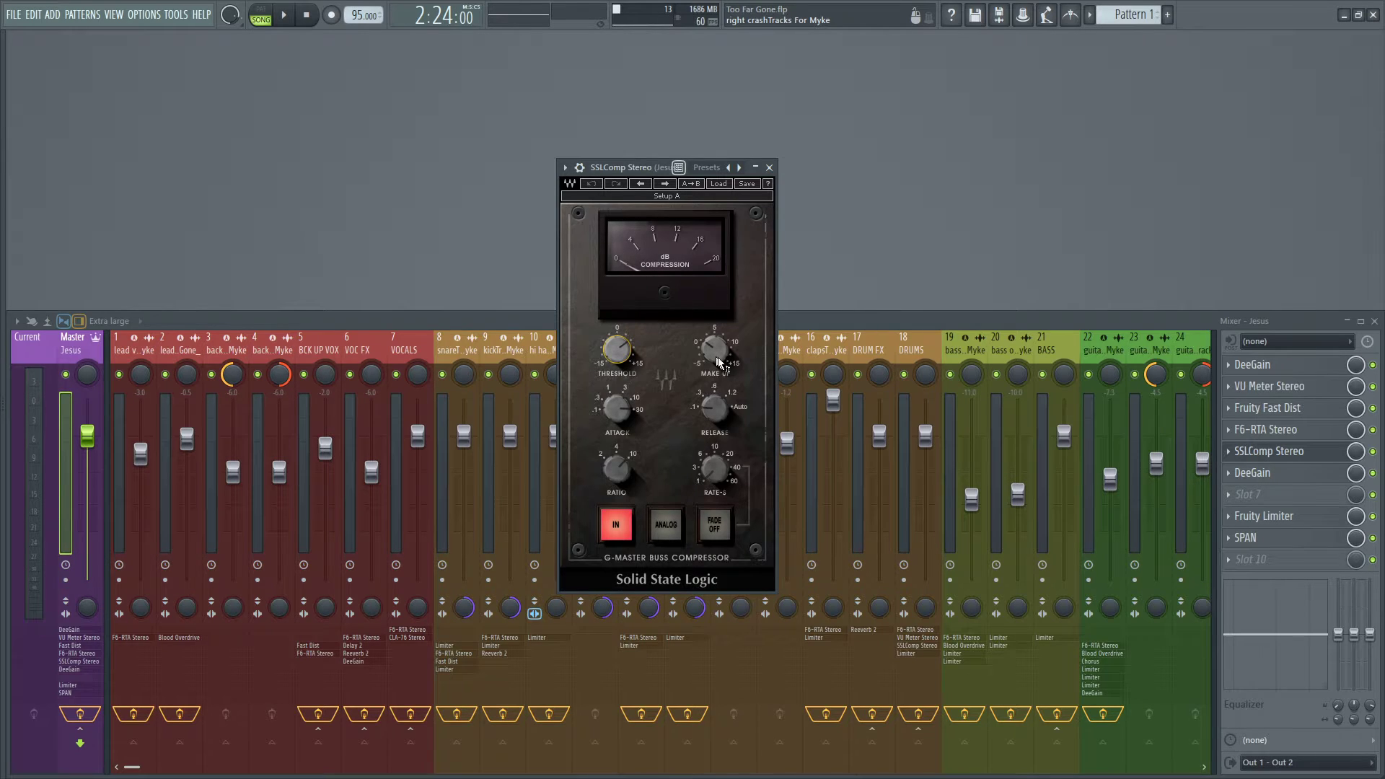
left_click(620, 417)
left_click(714, 411)
Check the effect chains of the VOCALS bus and clean guitar track, then return to the master and close its SSLComp Stereo.
left_click(404, 343)
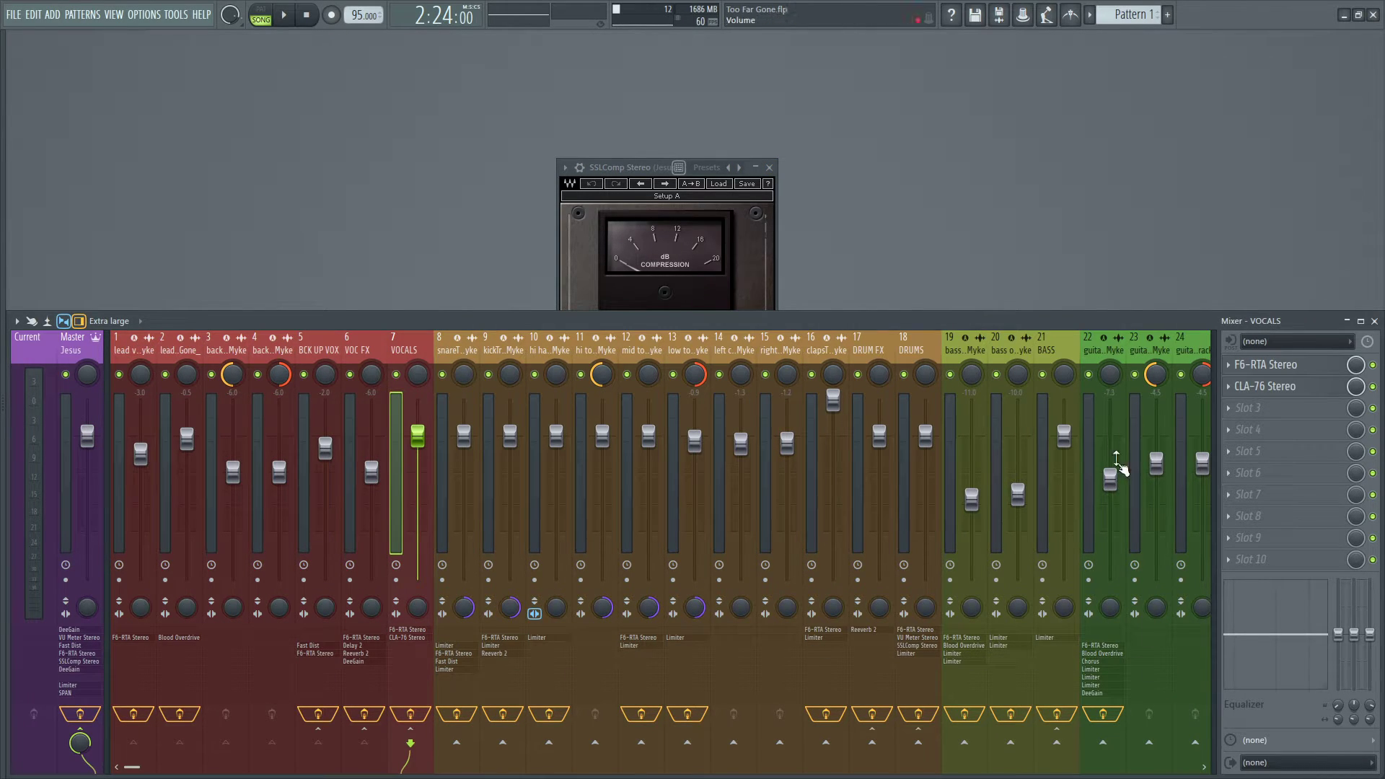
left_click(1109, 351)
scroll(1126, 345, "down", 5)
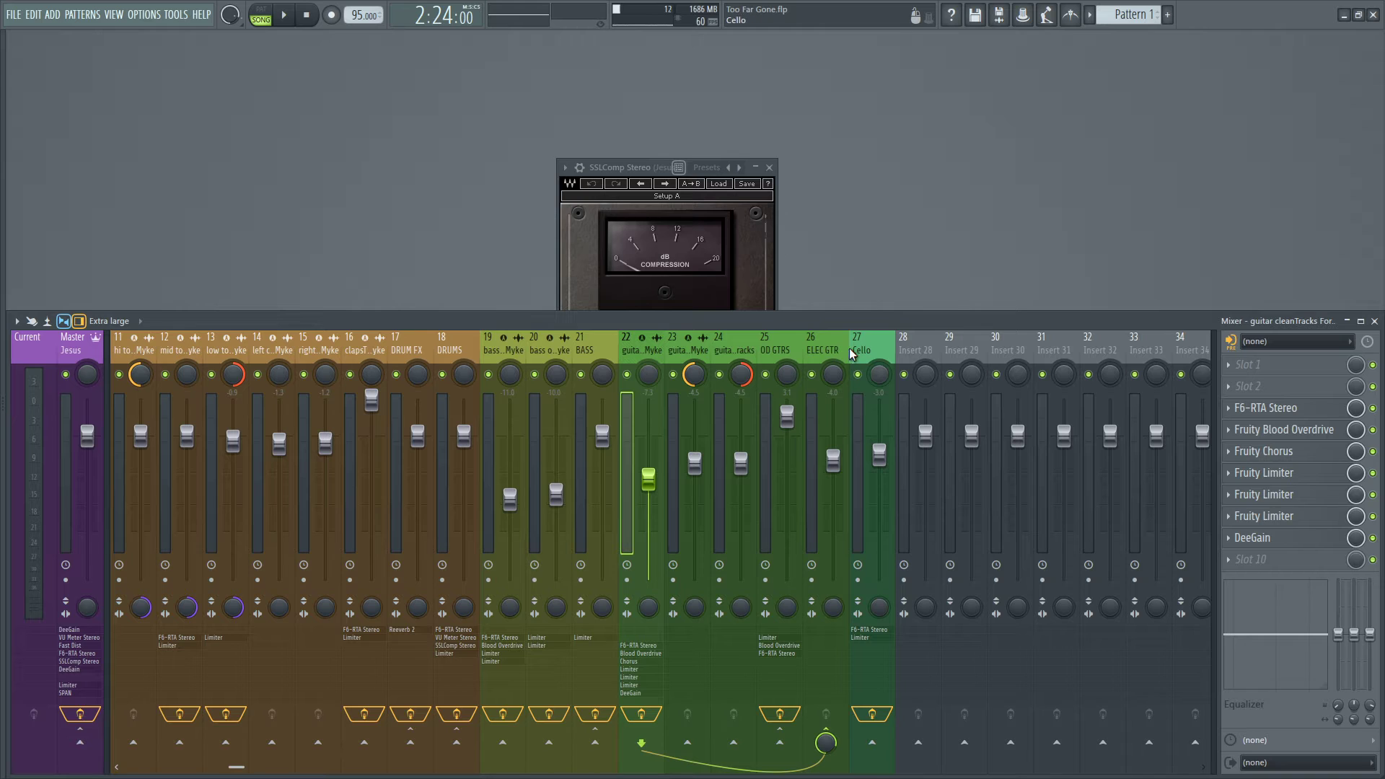
scroll(646, 350, "up", 5)
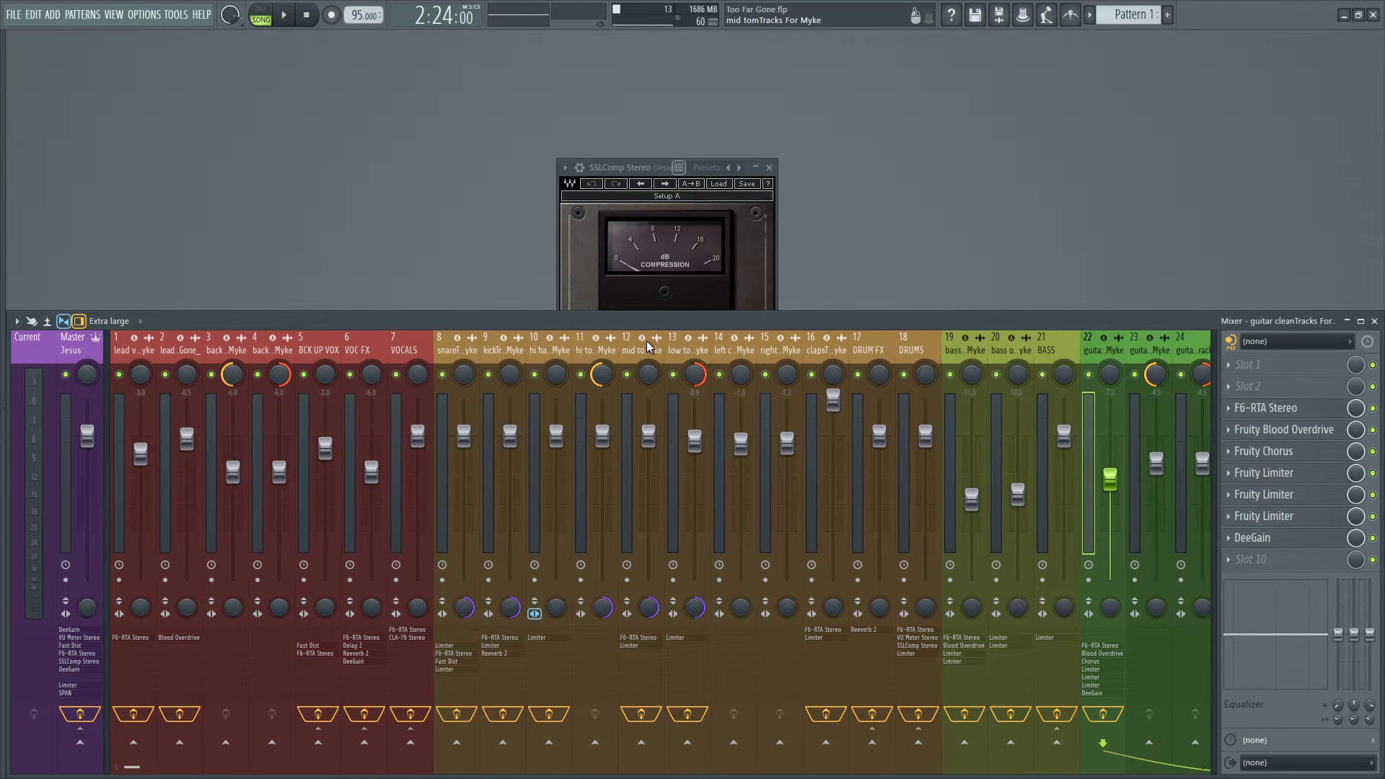
left_click(75, 345)
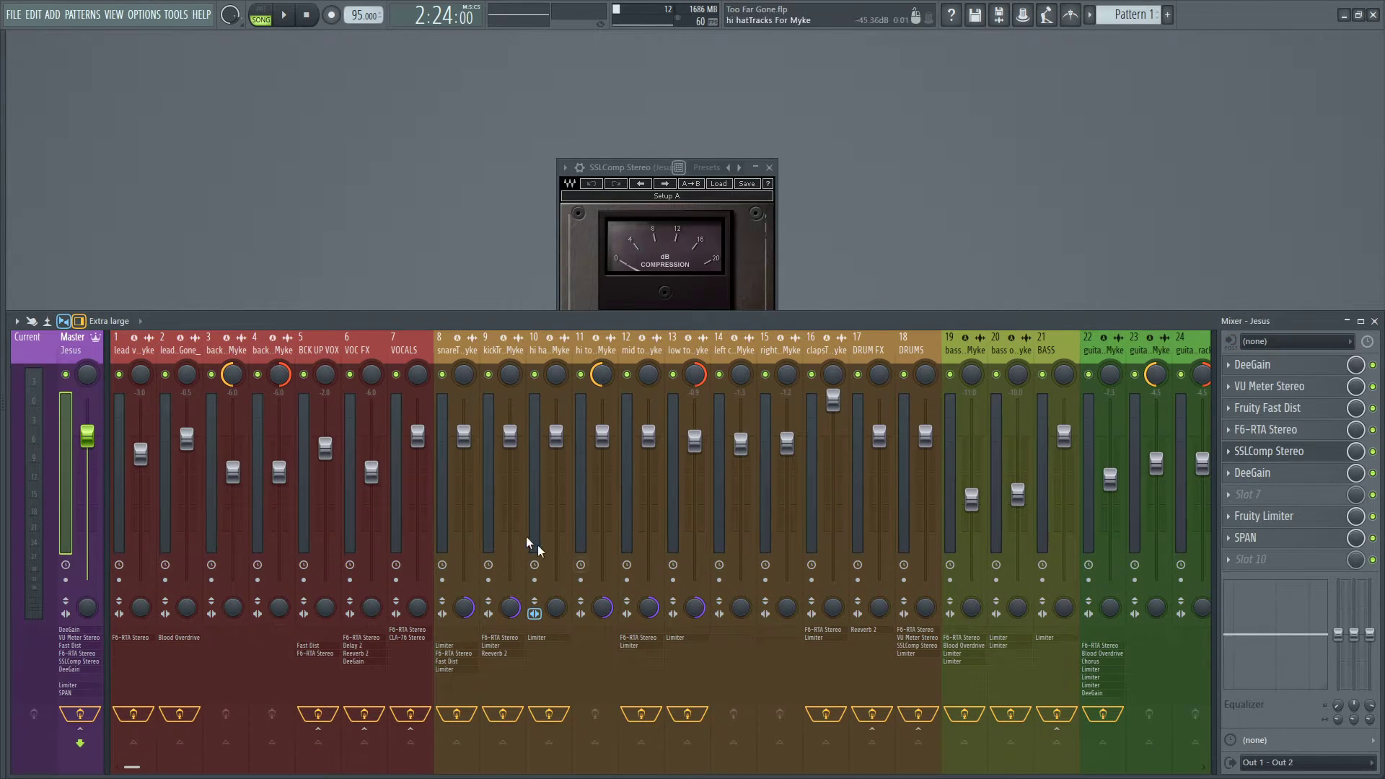
left_click(651, 165)
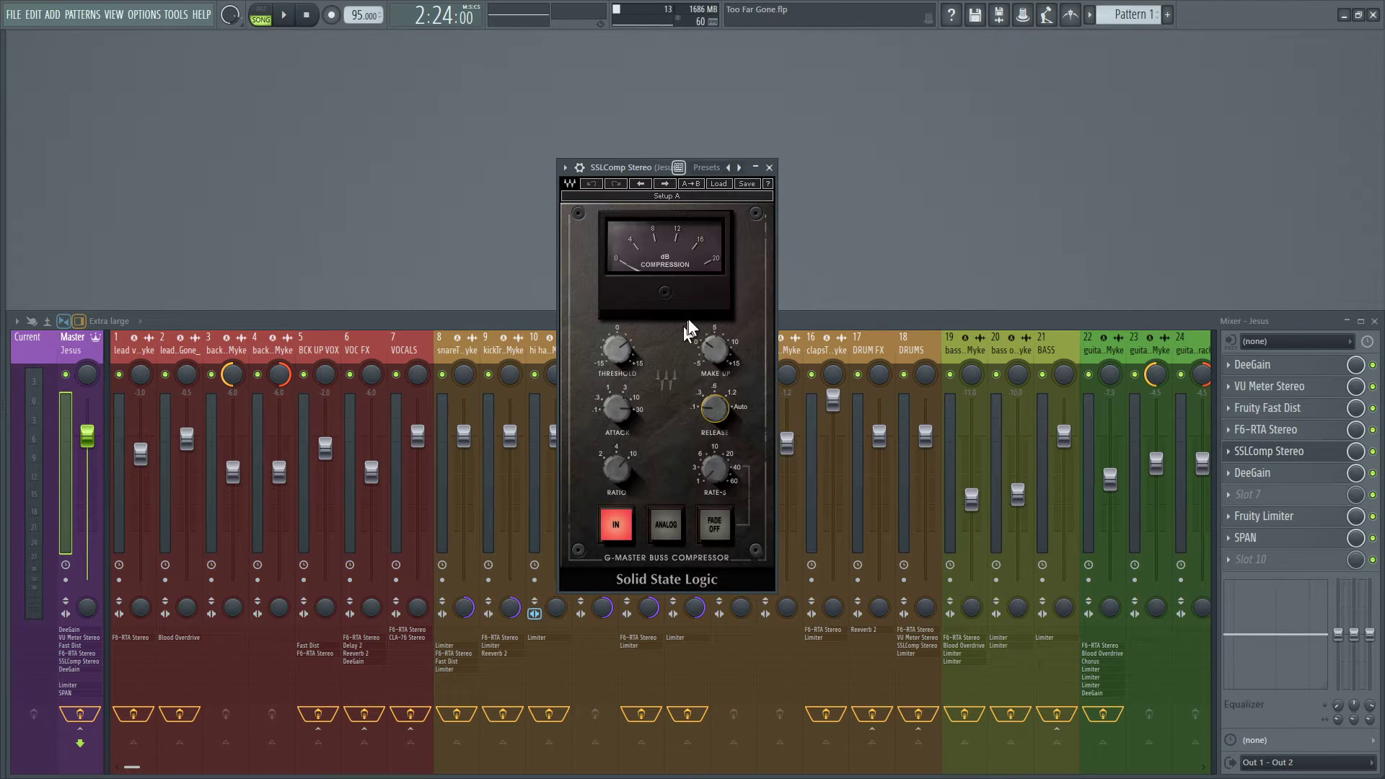
left_click(769, 168)
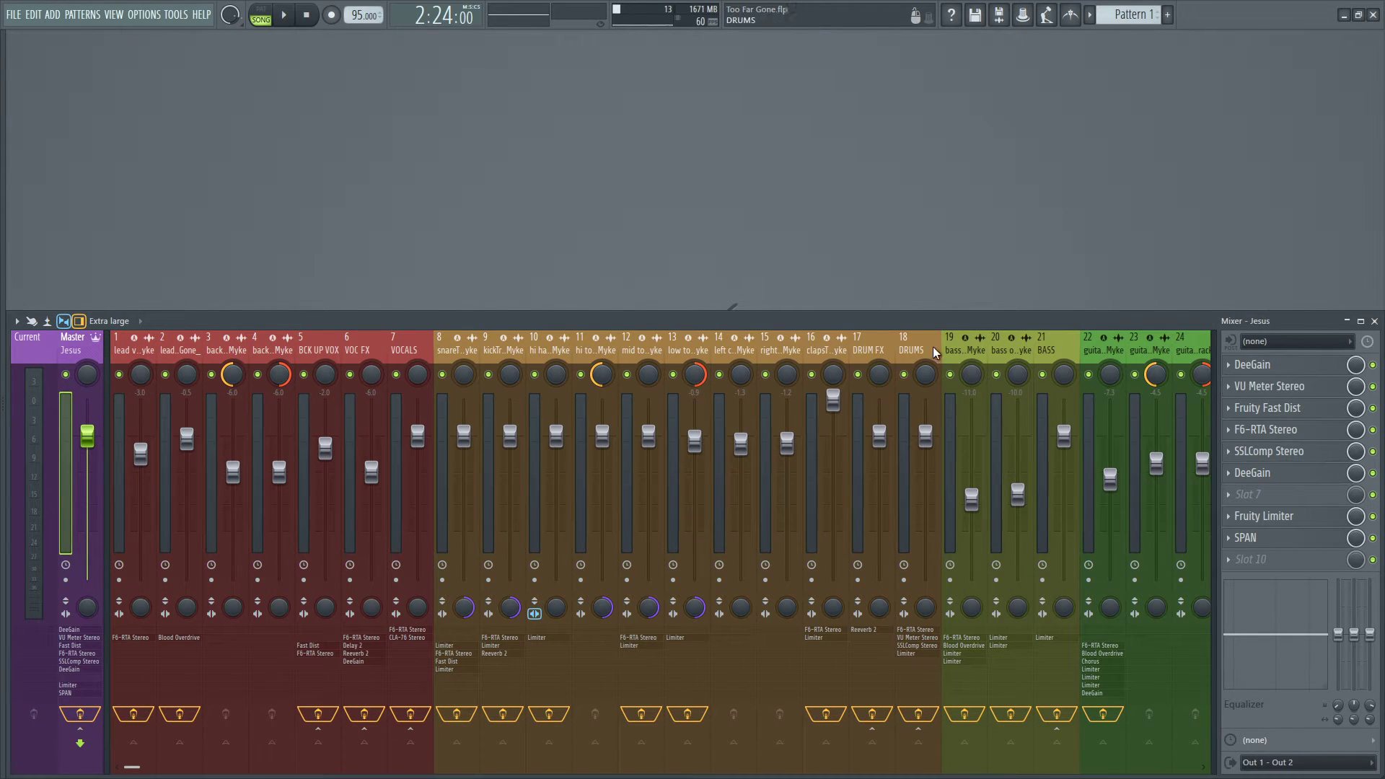
Look through the effect chains of the DRUMS bus and the bass tracks in the mixer.
left_click(853, 355)
left_click(910, 351)
scroll(938, 349, "down", 5)
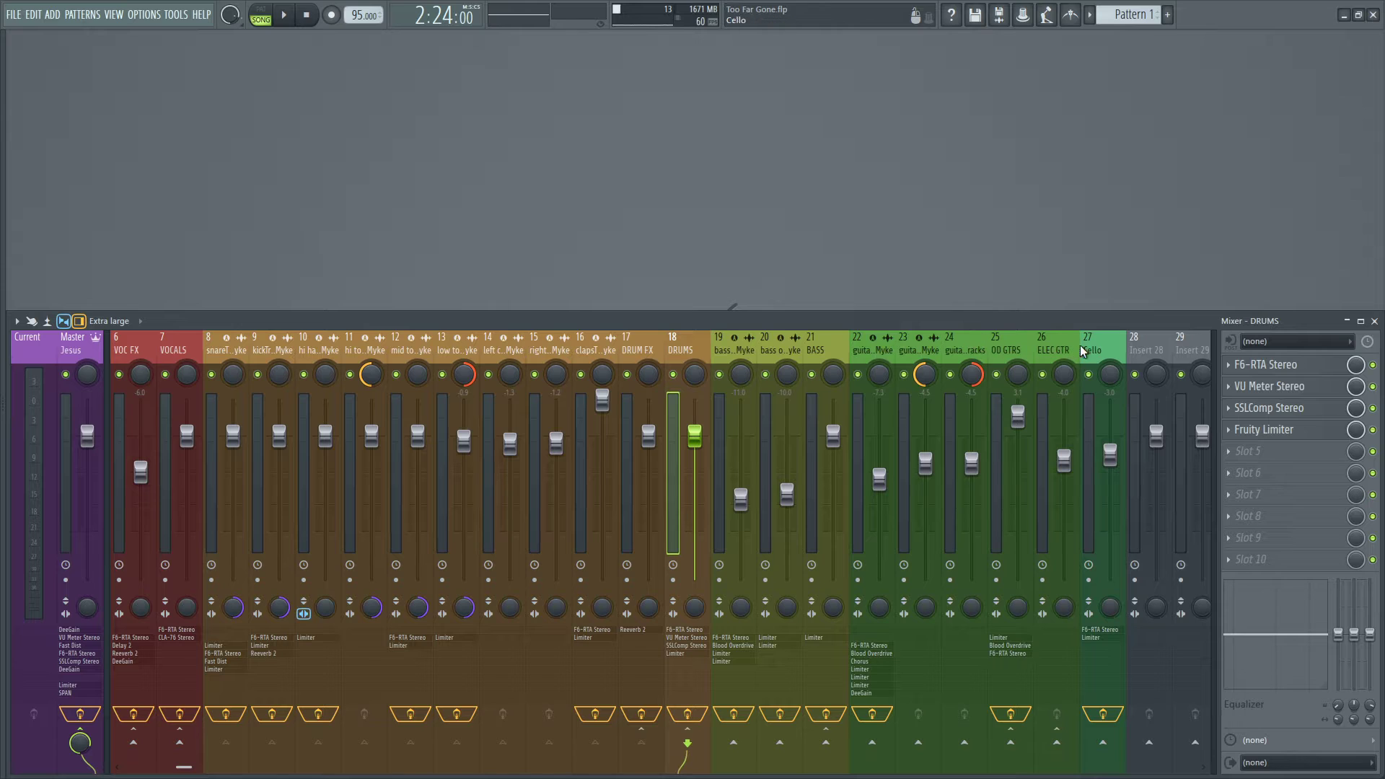
left_click(747, 352)
left_click(781, 352)
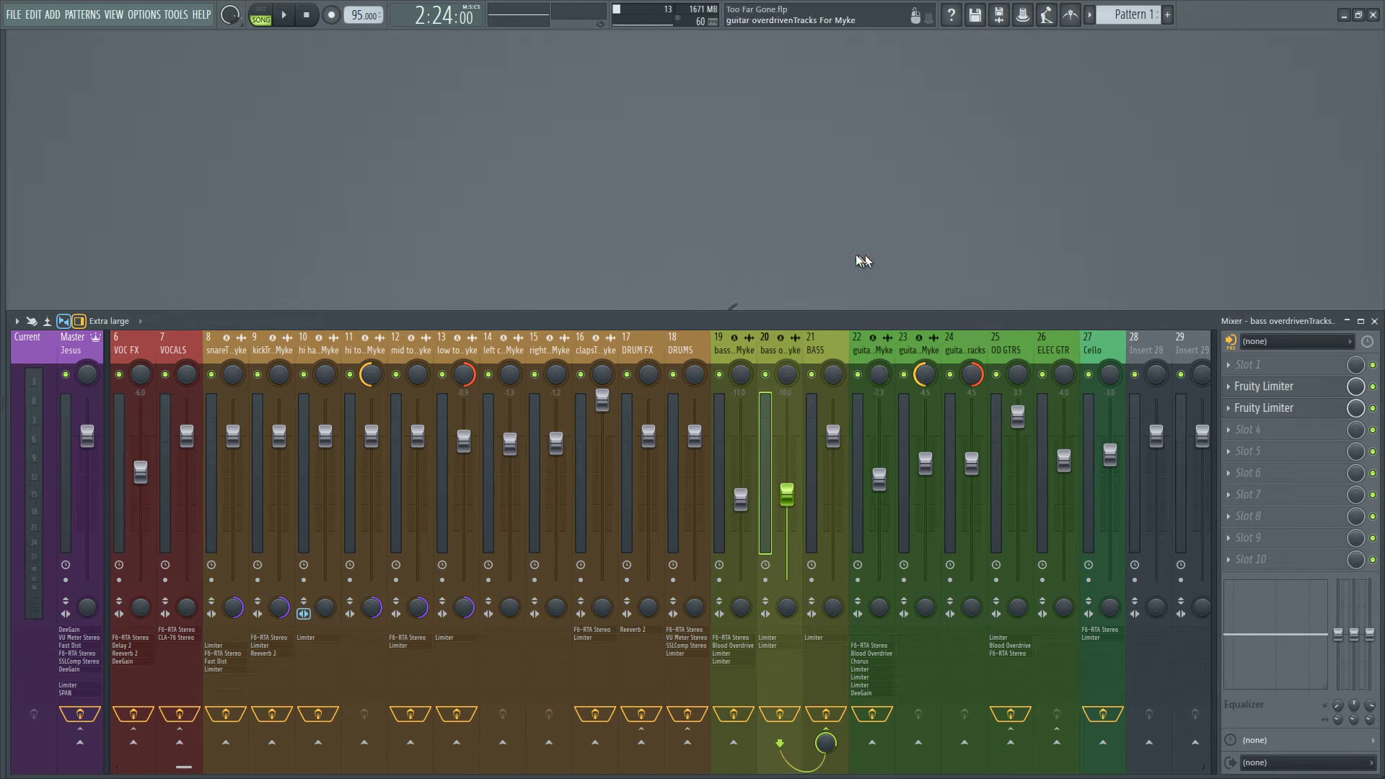
scroll(698, 345, "up", 5)
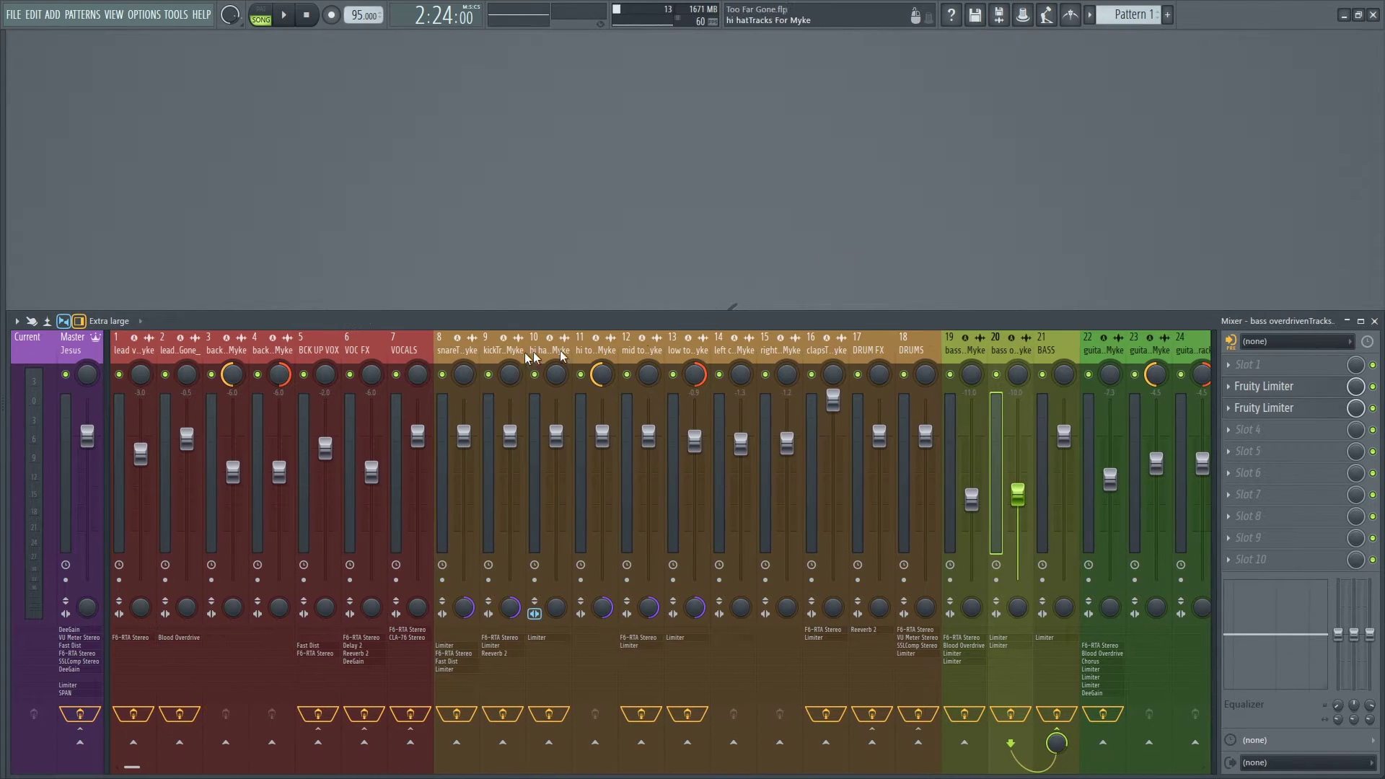
Compare the effect chains on the VOCALS, DRUMS and BASS buses.
left_click(404, 352)
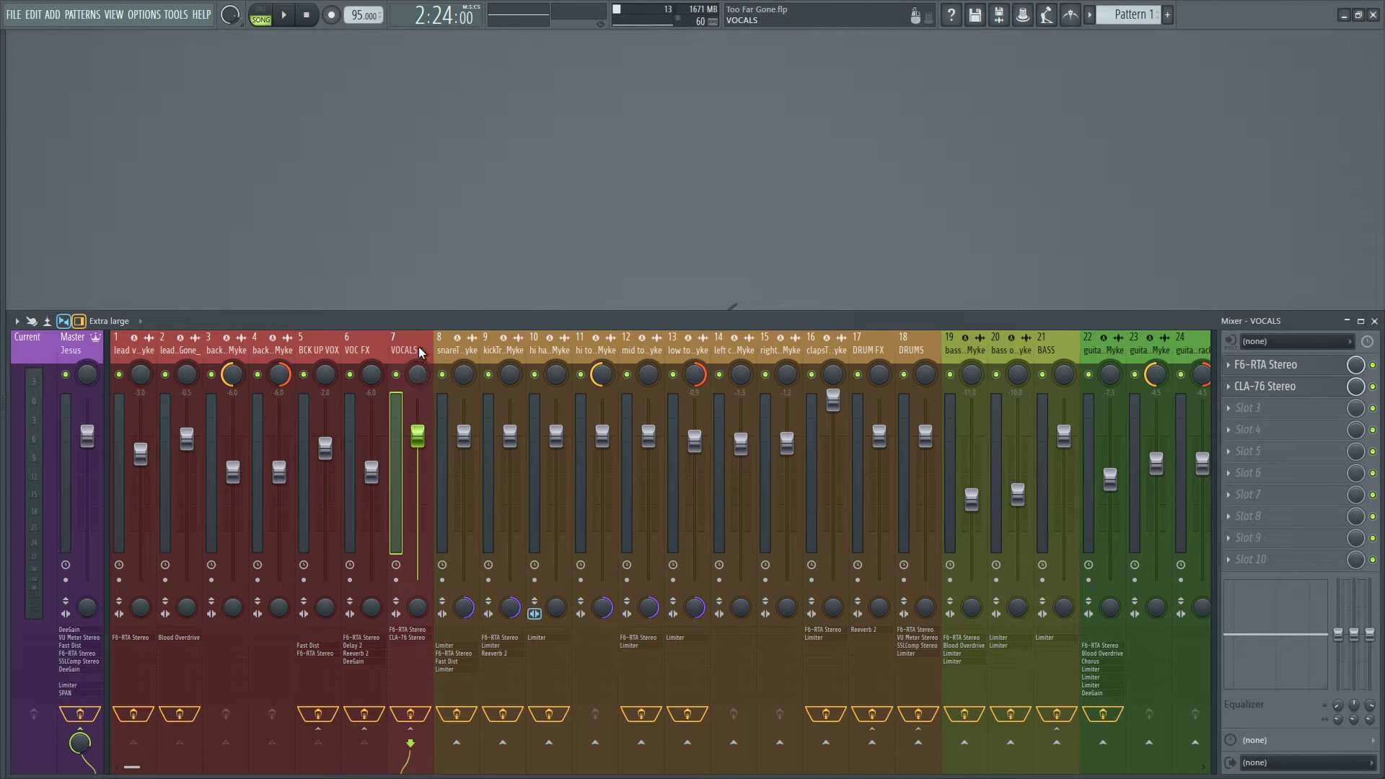
left_click(912, 341)
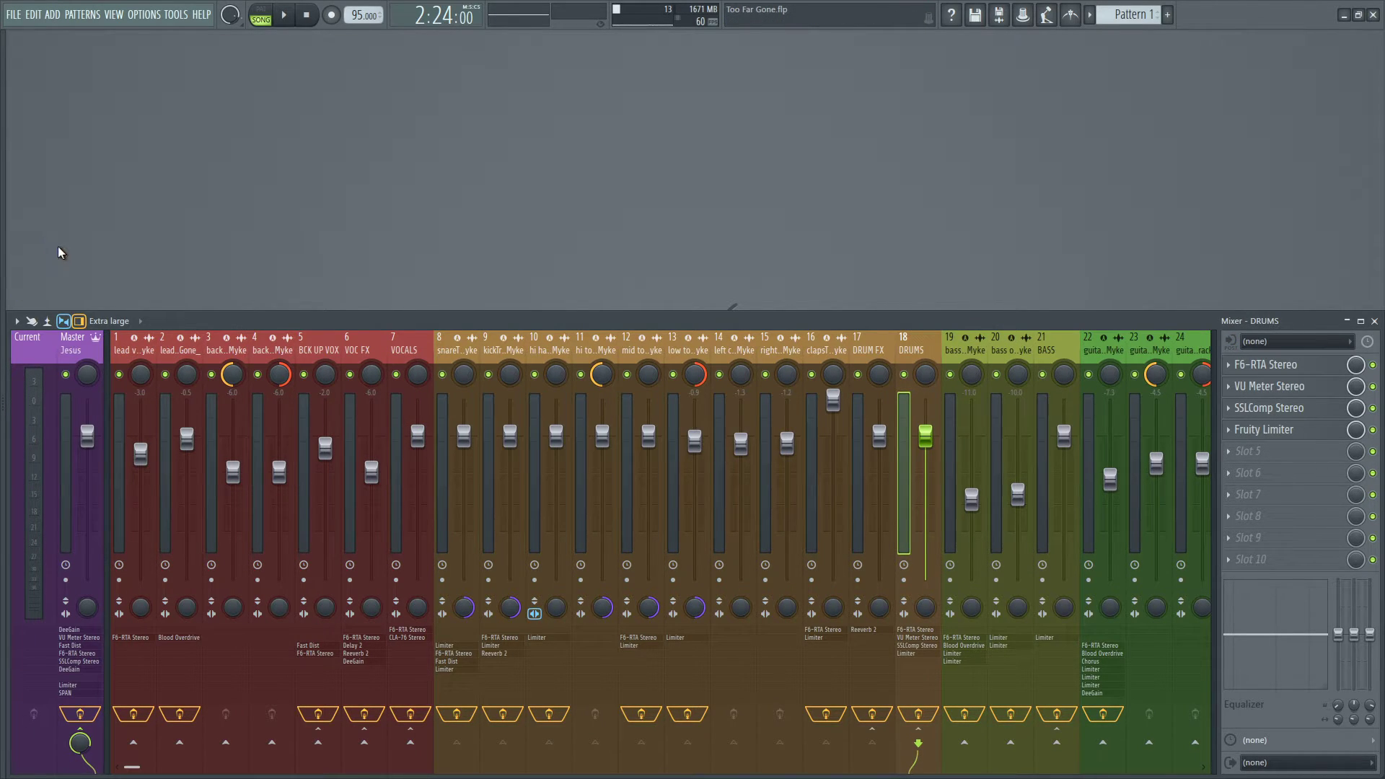
left_click(1055, 351)
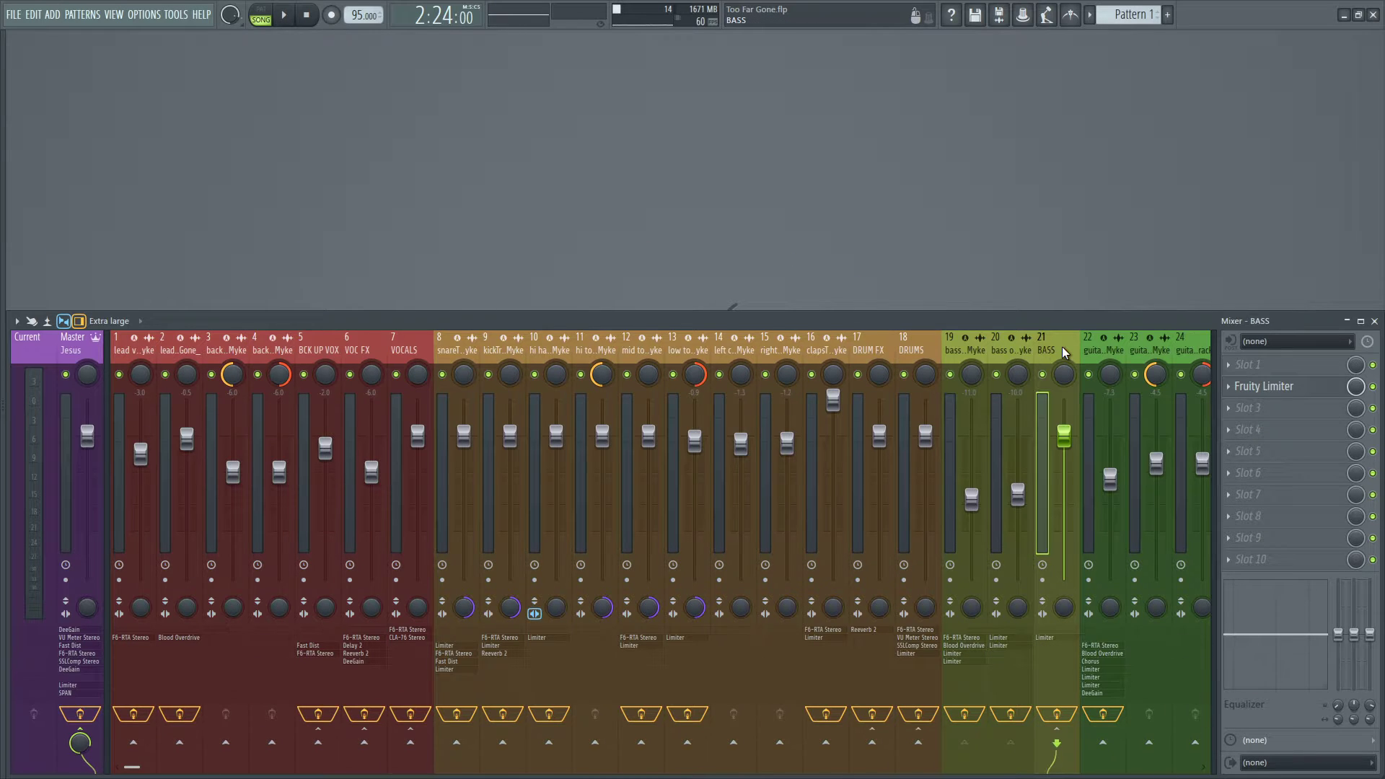
scroll(1055, 353, "down", 5)
scroll(433, 354, "up", 5)
Return to the master track, review its SSLComp Stereo settings again and close the compressor.
left_click(74, 353)
left_click(1306, 456)
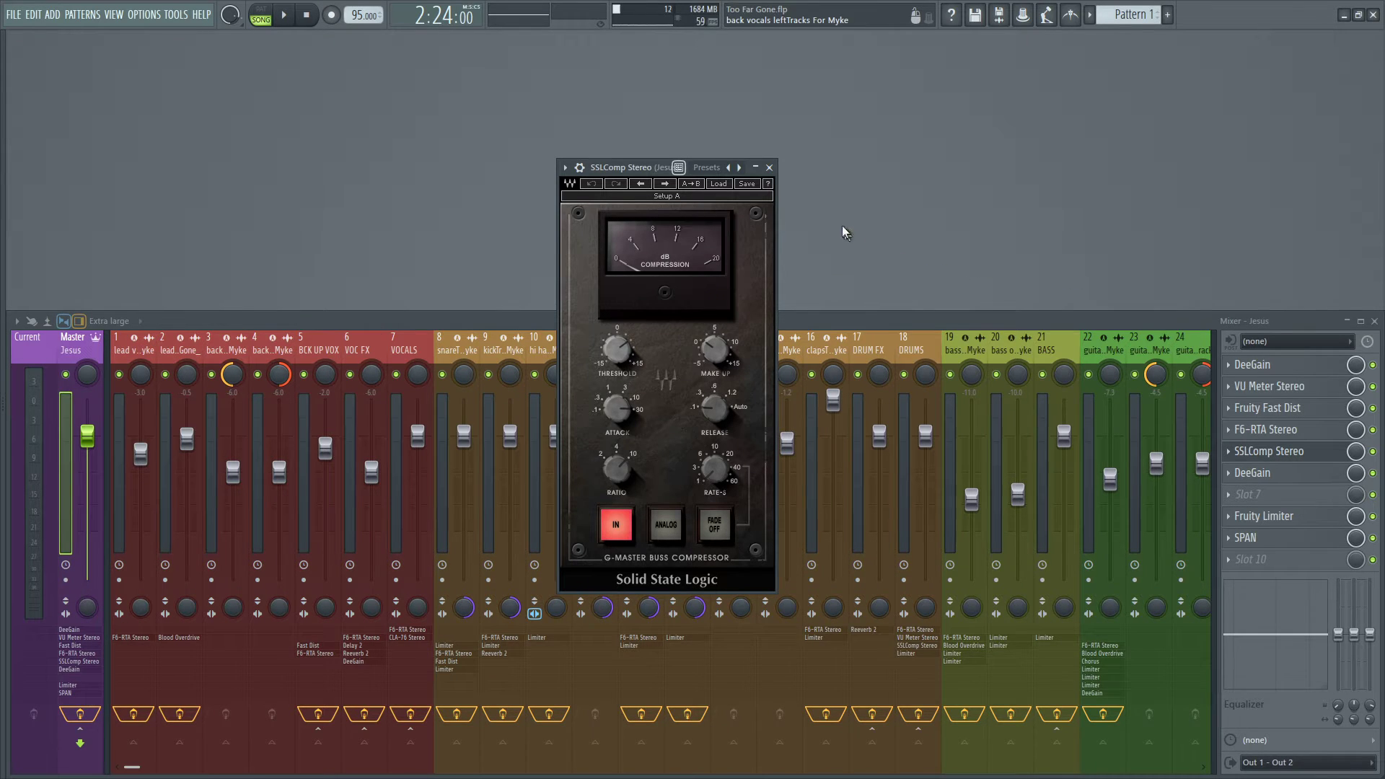
left_click(771, 168)
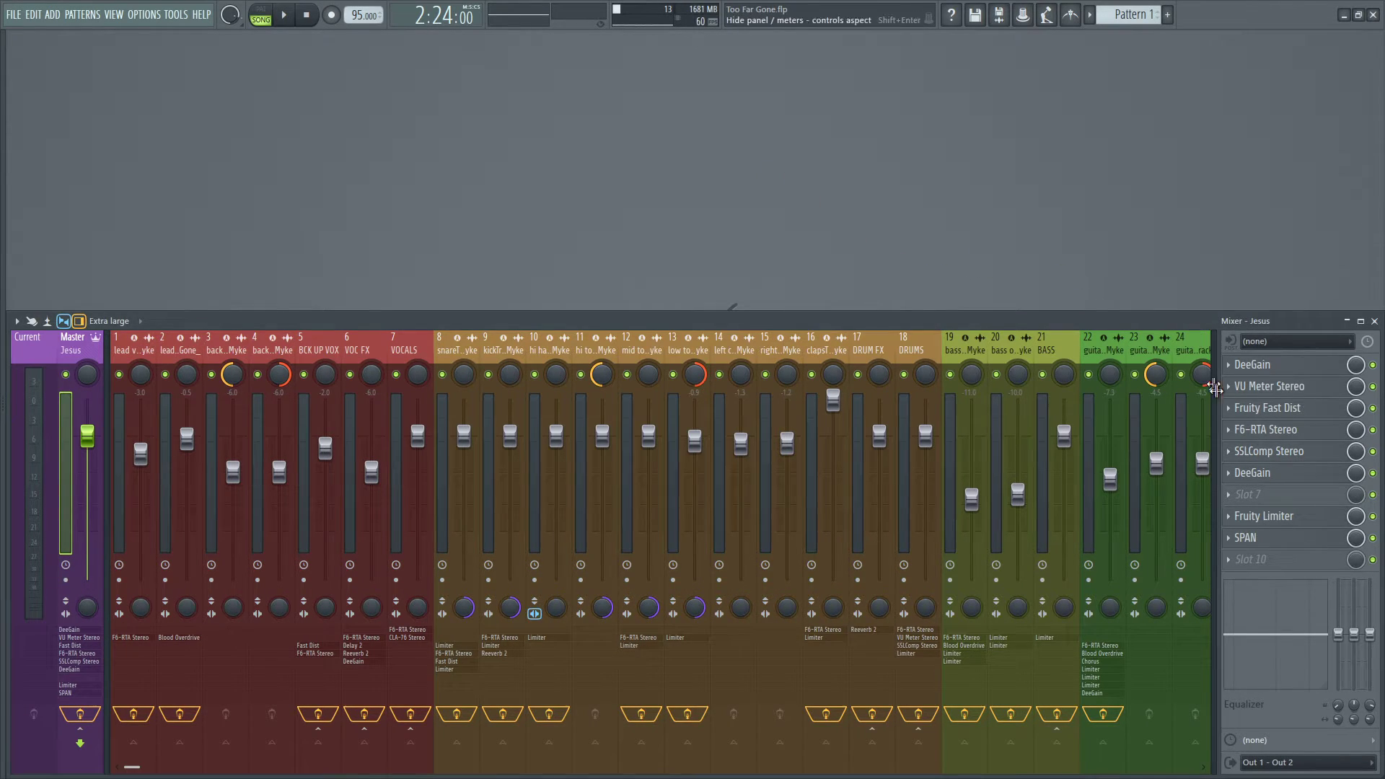
Check the output level of the master track's second DeeGain and compare it with the first DeeGain, closing each plugin.
left_click(1267, 476)
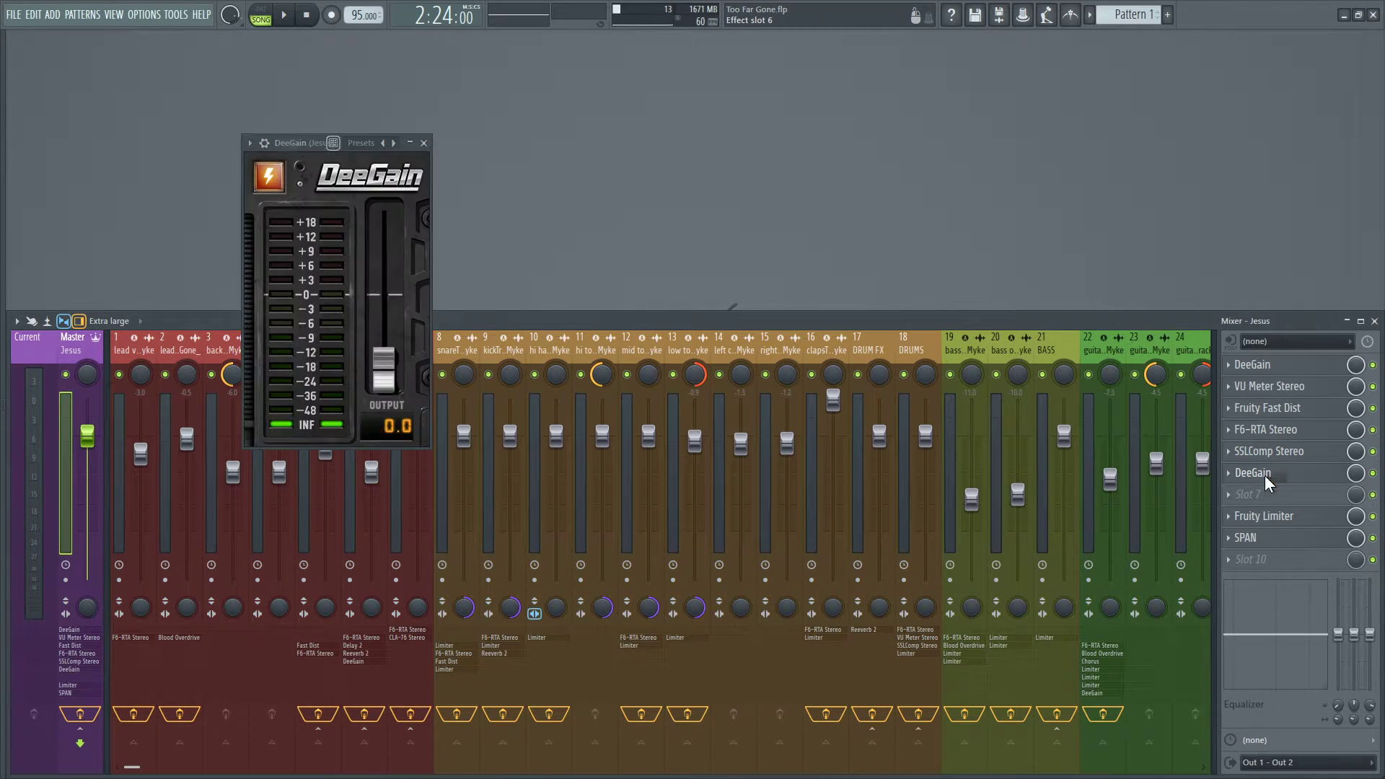
left_click(1267, 476)
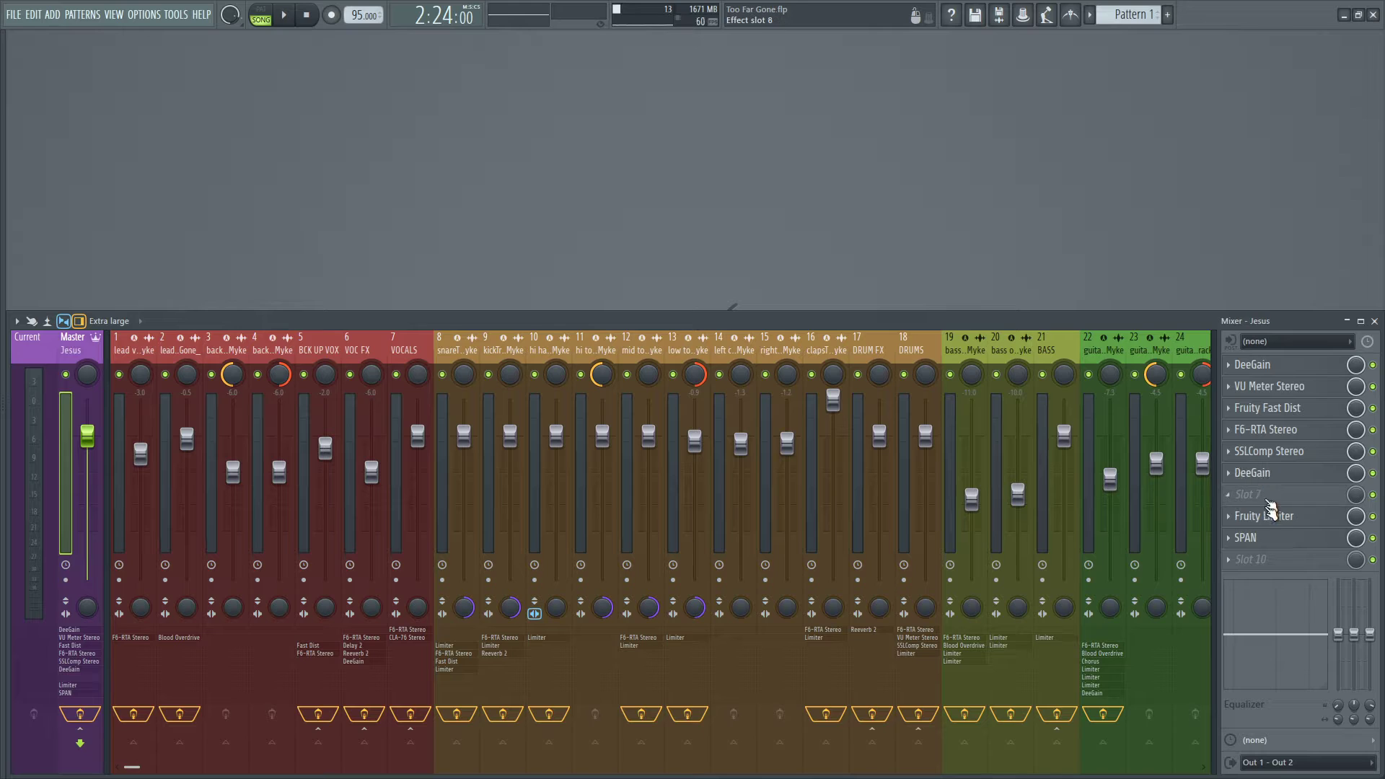
left_click(1268, 478)
left_click(1269, 478)
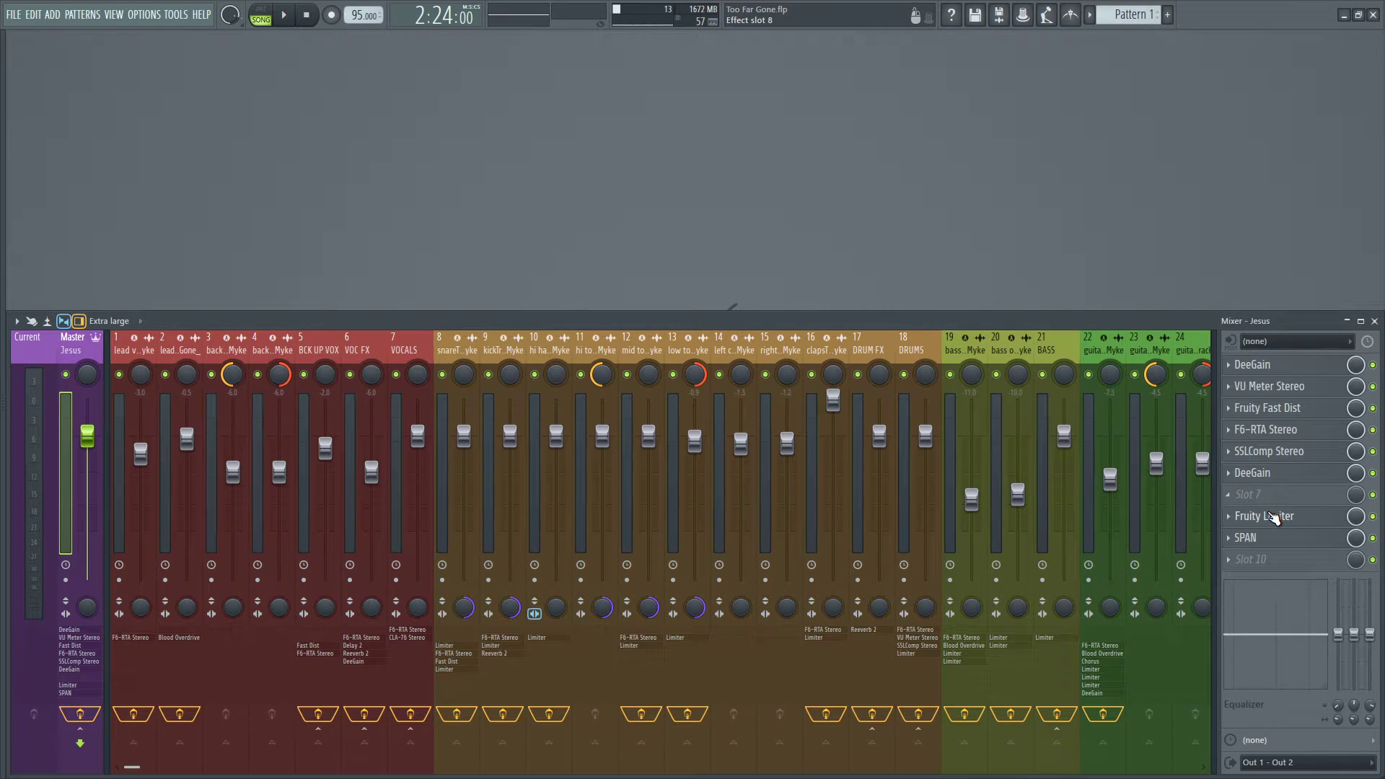
left_click(1267, 474)
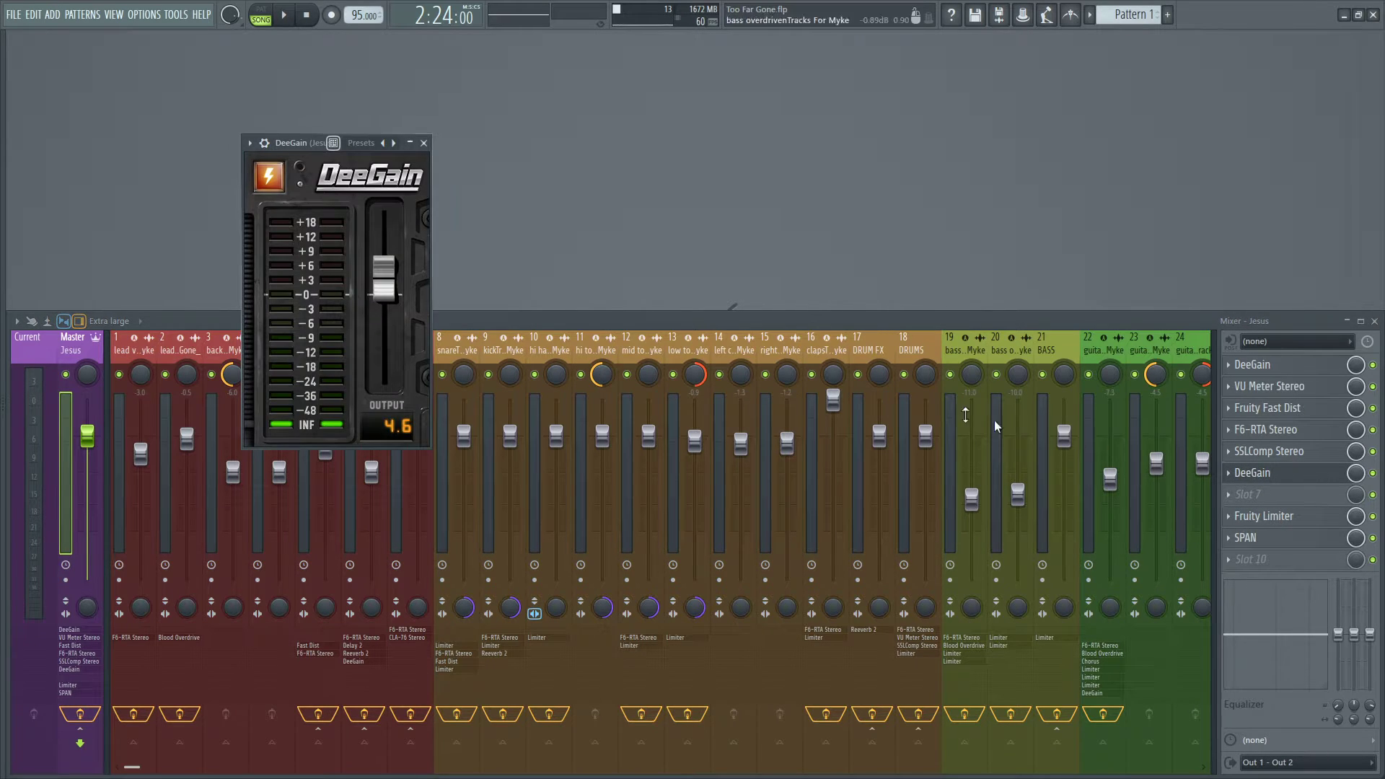
left_click(424, 143)
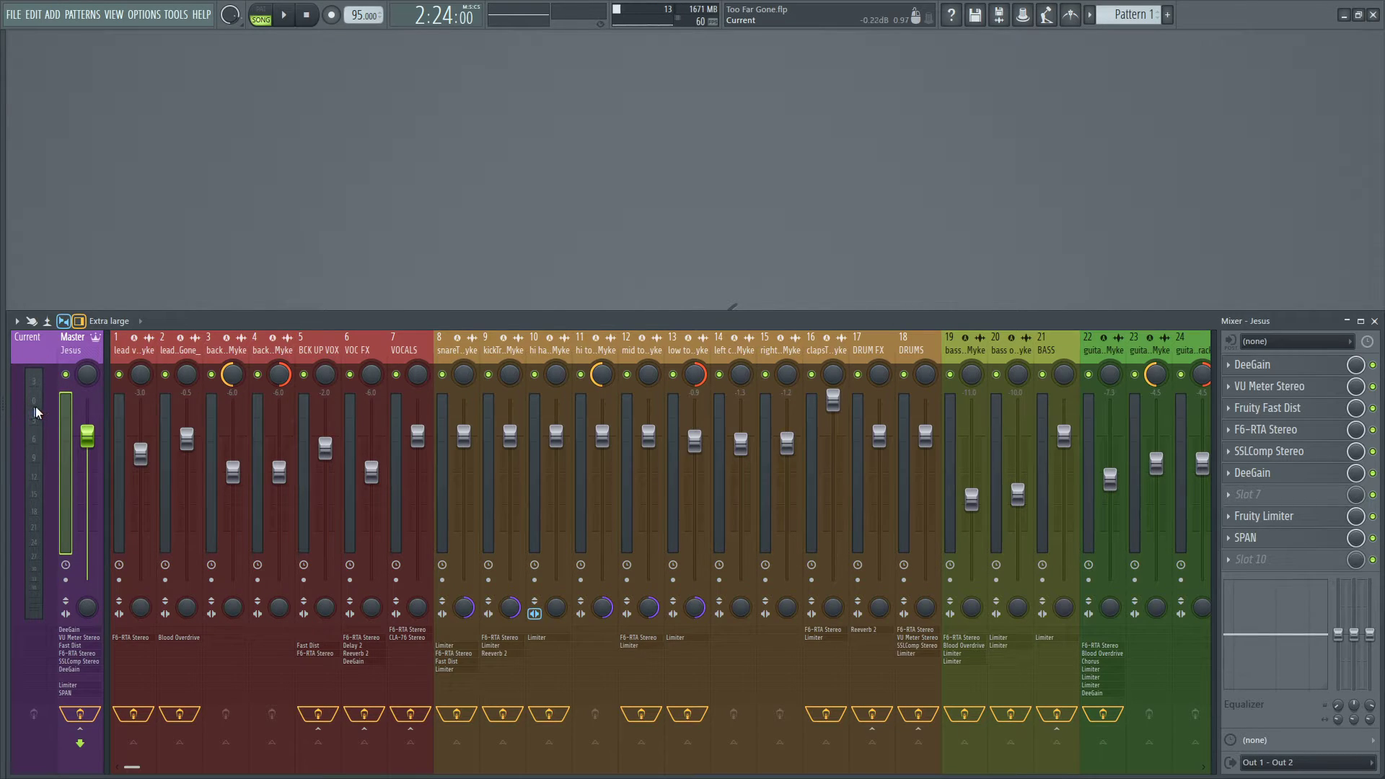
left_click(1271, 366)
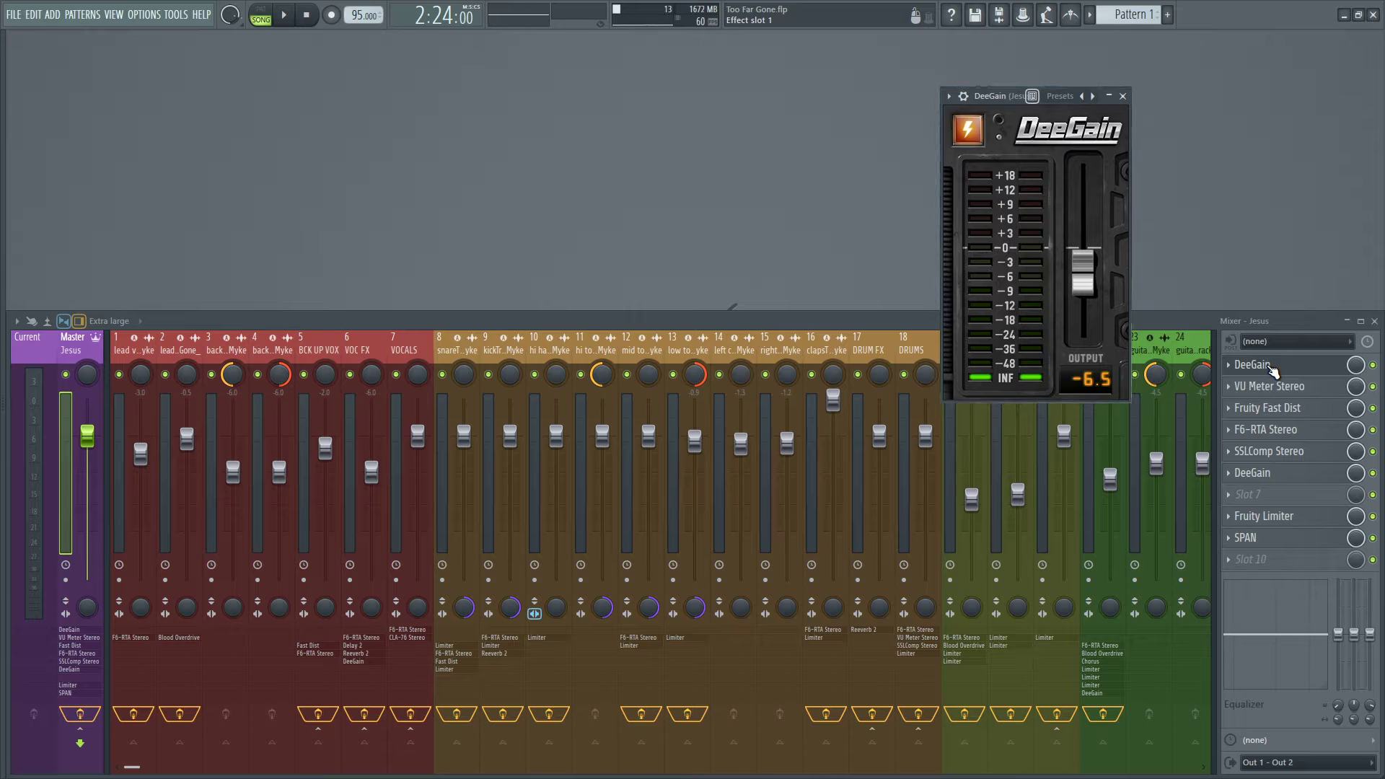
left_click(1272, 368)
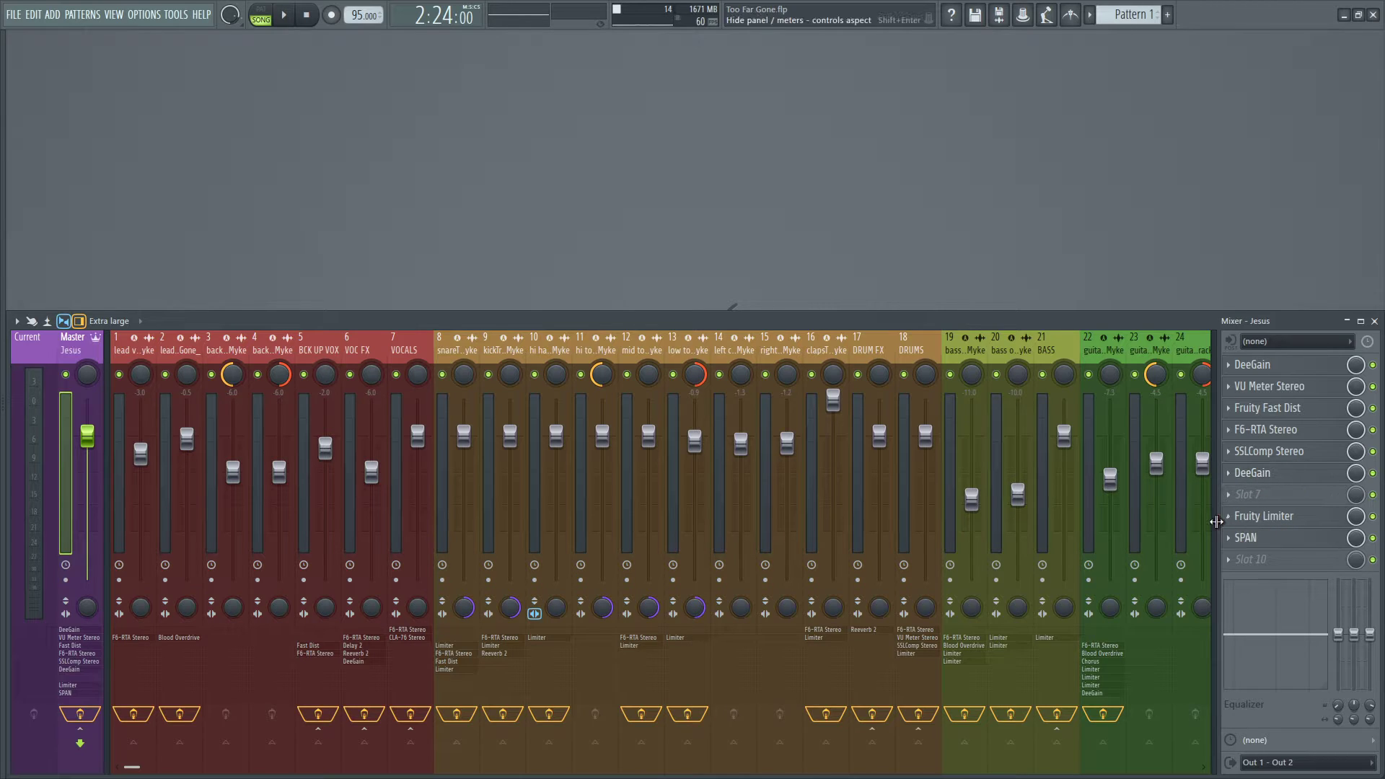
Inspect Fruity Limiter and the SPAN analyzer on the master track, closing each plugin.
left_click(1259, 516)
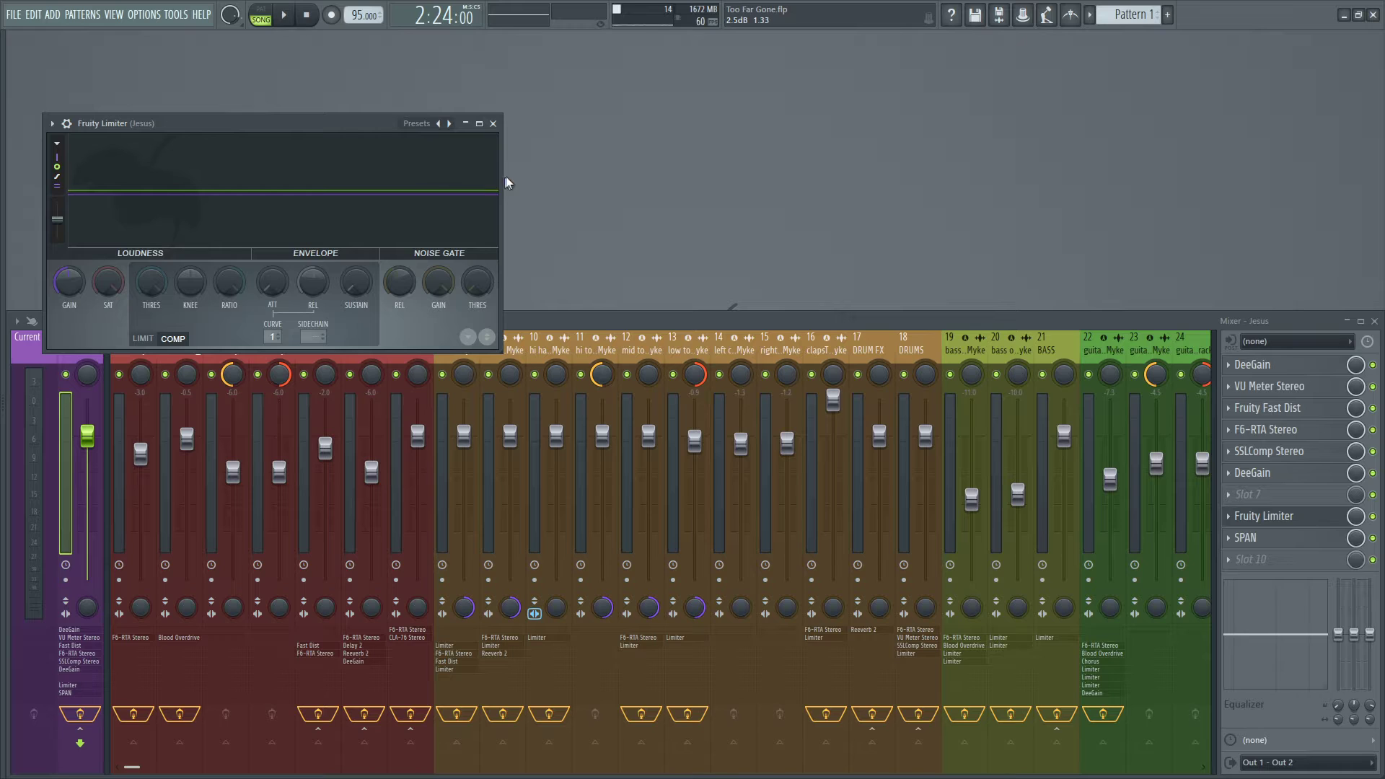
left_click(493, 123)
left_click(1245, 537)
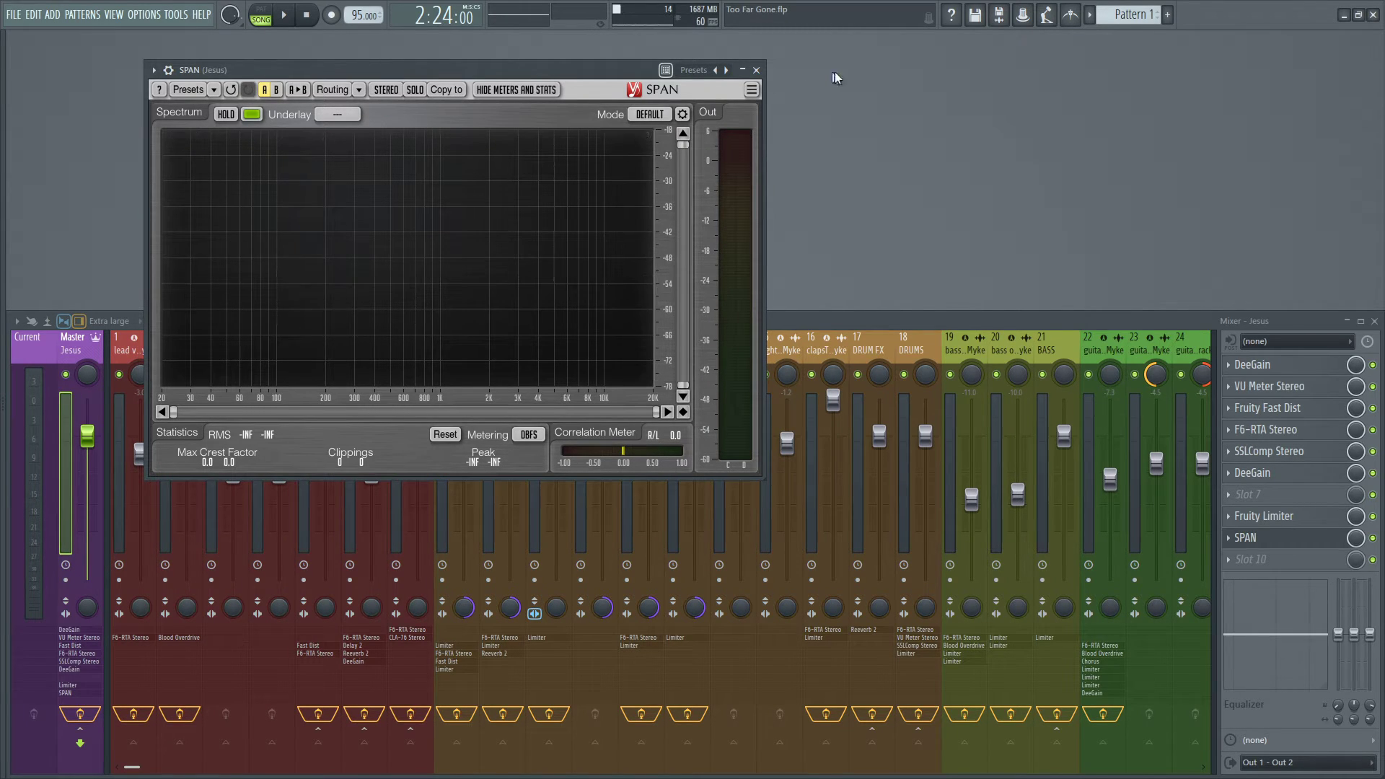
left_click(743, 71)
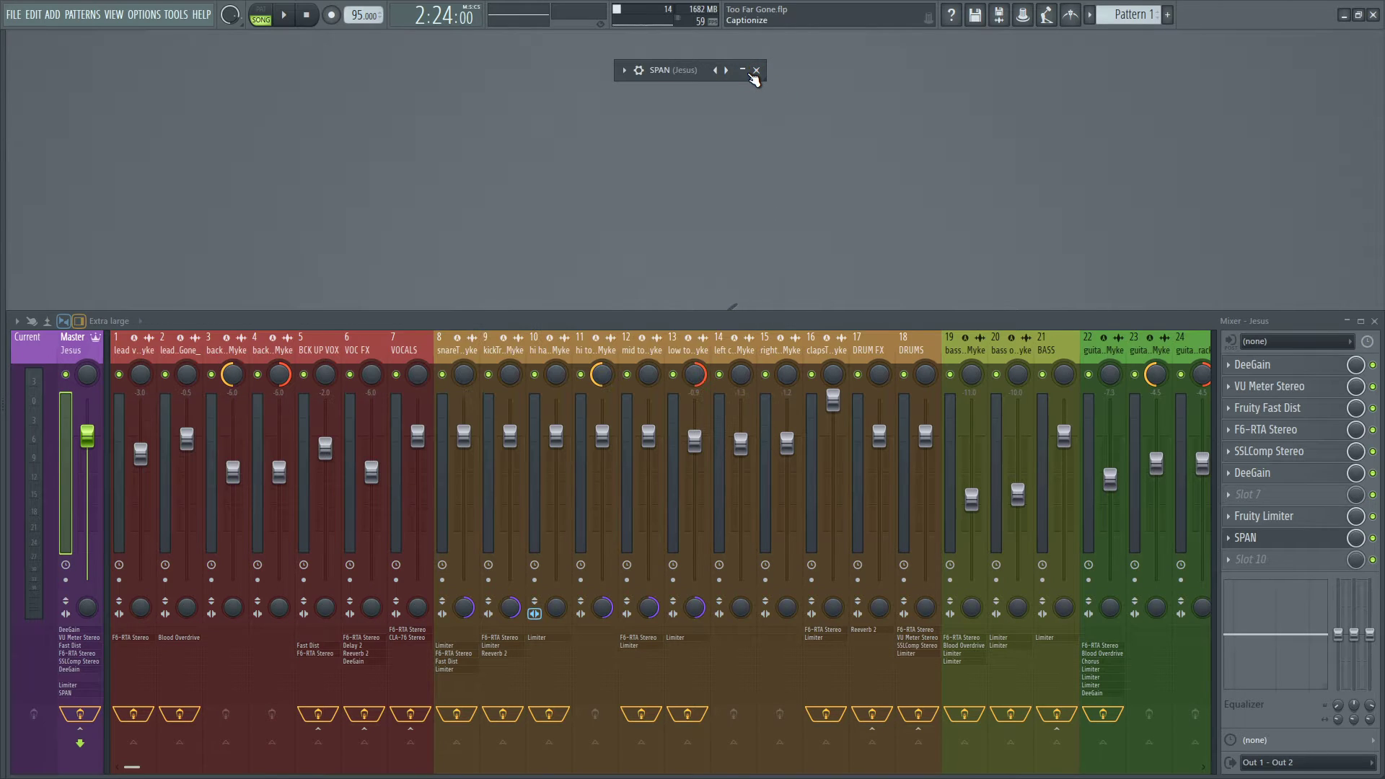
left_click(744, 71)
left_click(756, 71)
Open F6-RTA Stereo on the VOCALS bus and set band 6's Q to 0.9.
left_click(404, 348)
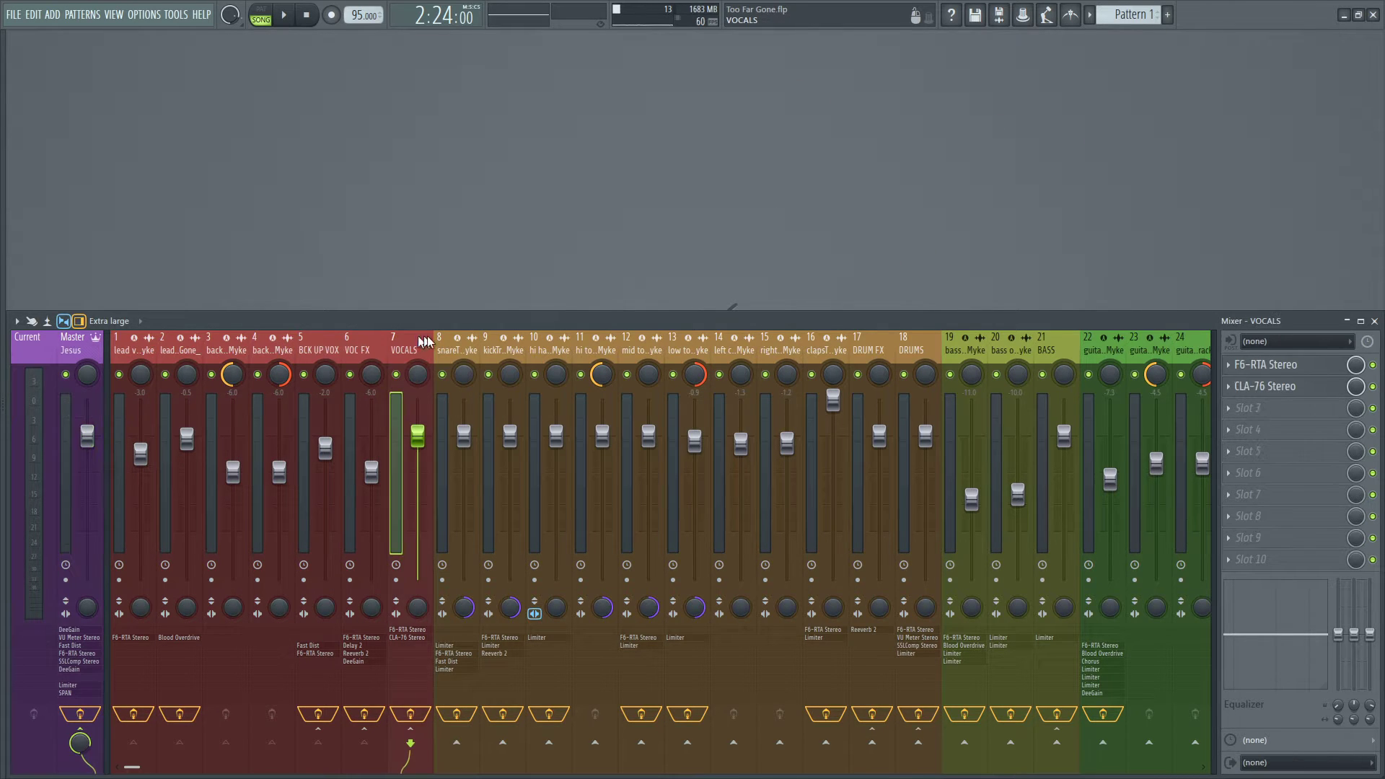
left_click(1295, 369)
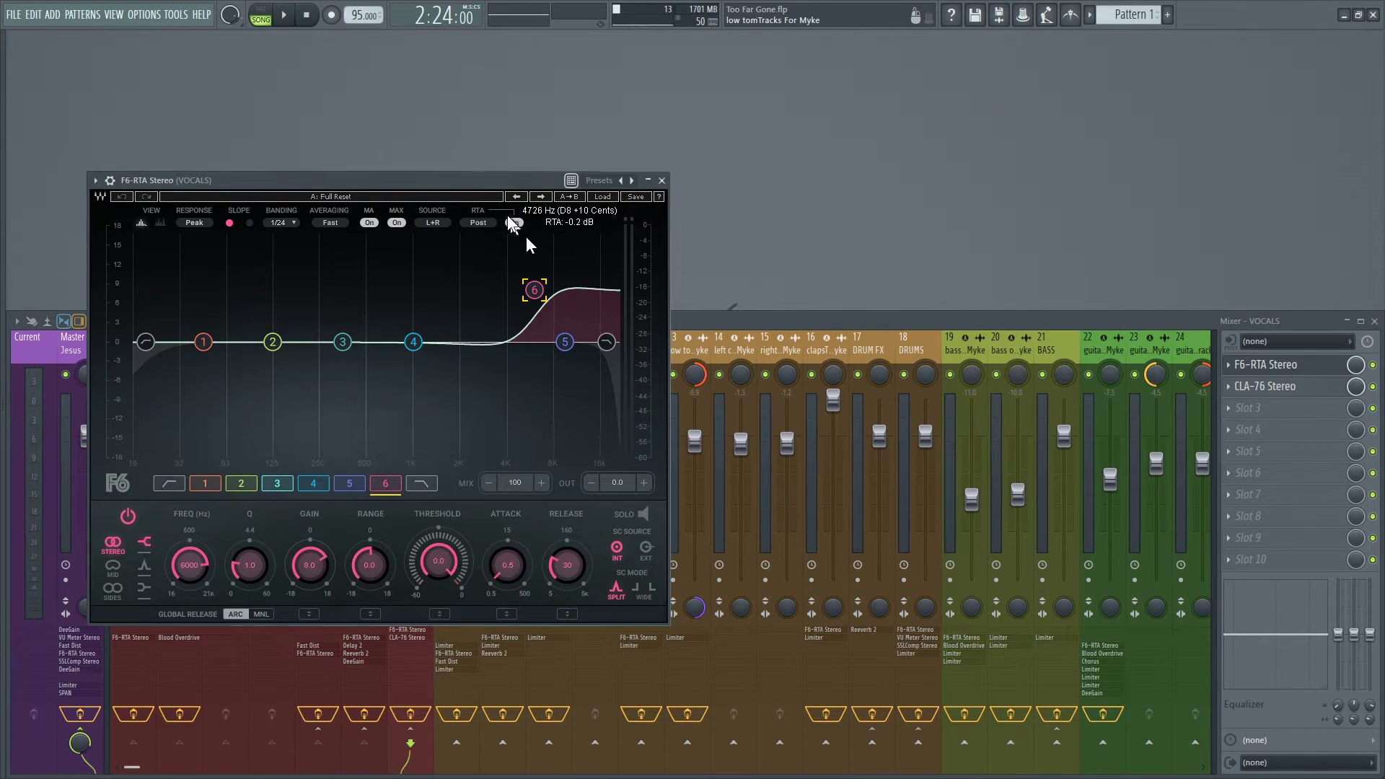
left_click_drag(466, 179, 688, 194)
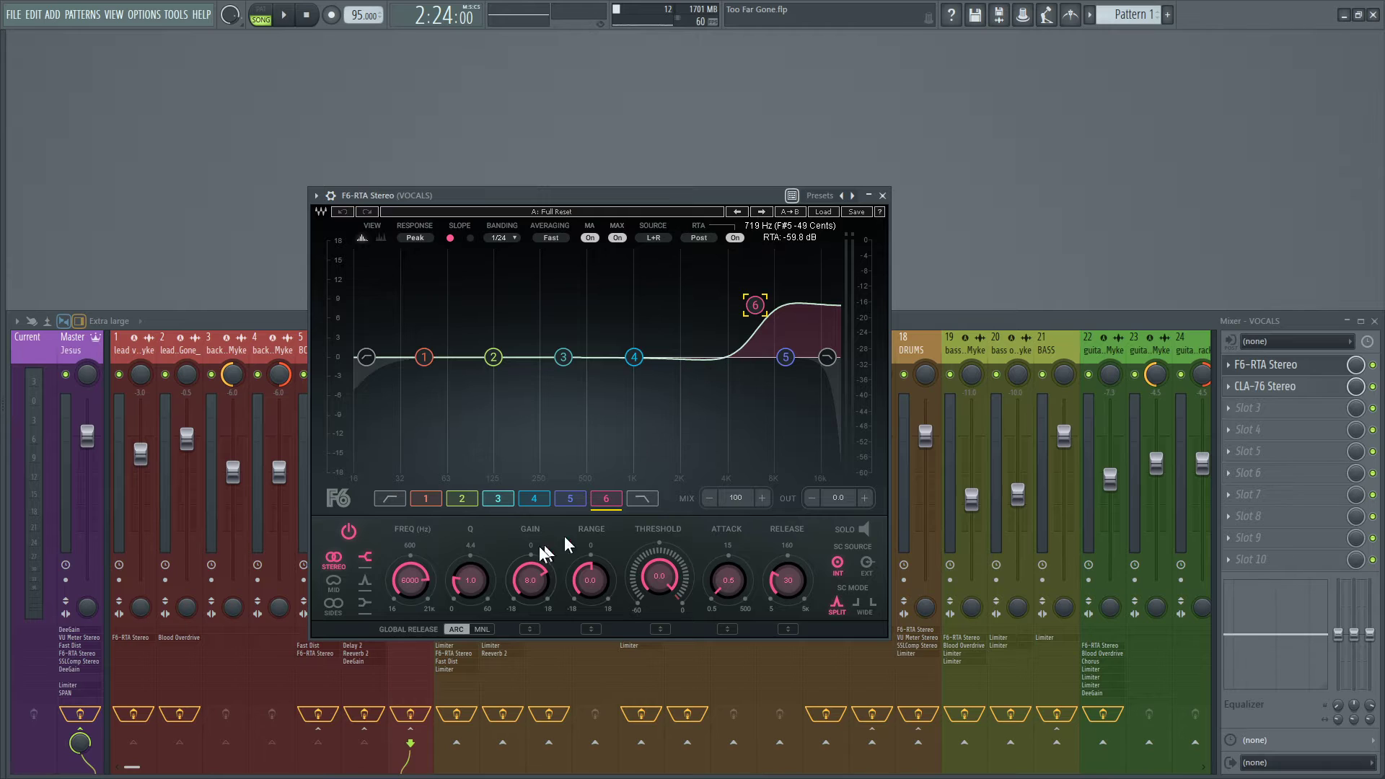
left_click_drag(464, 587, 464, 589)
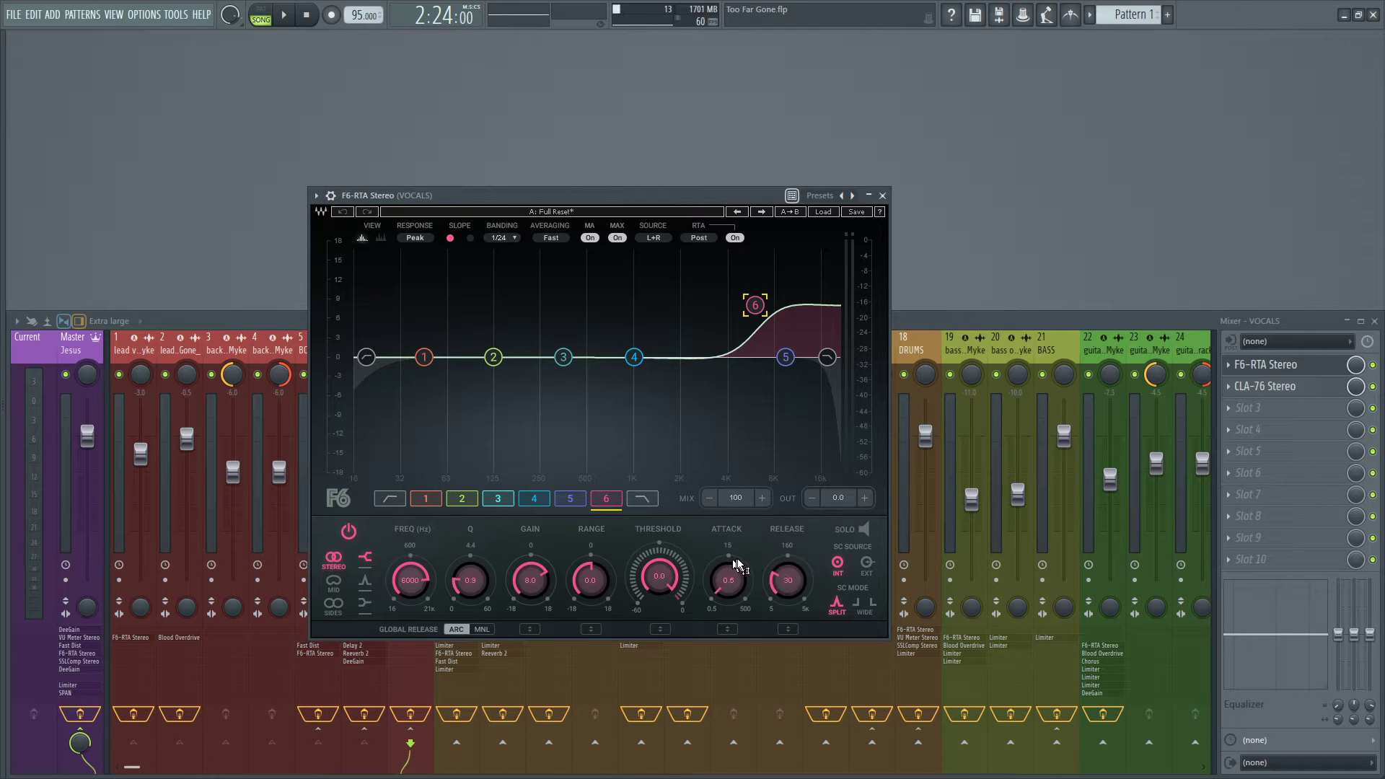
Show band 5 of the VOCALS equalizer and select its frequency through release controls together to examine its settings.
left_click(567, 501)
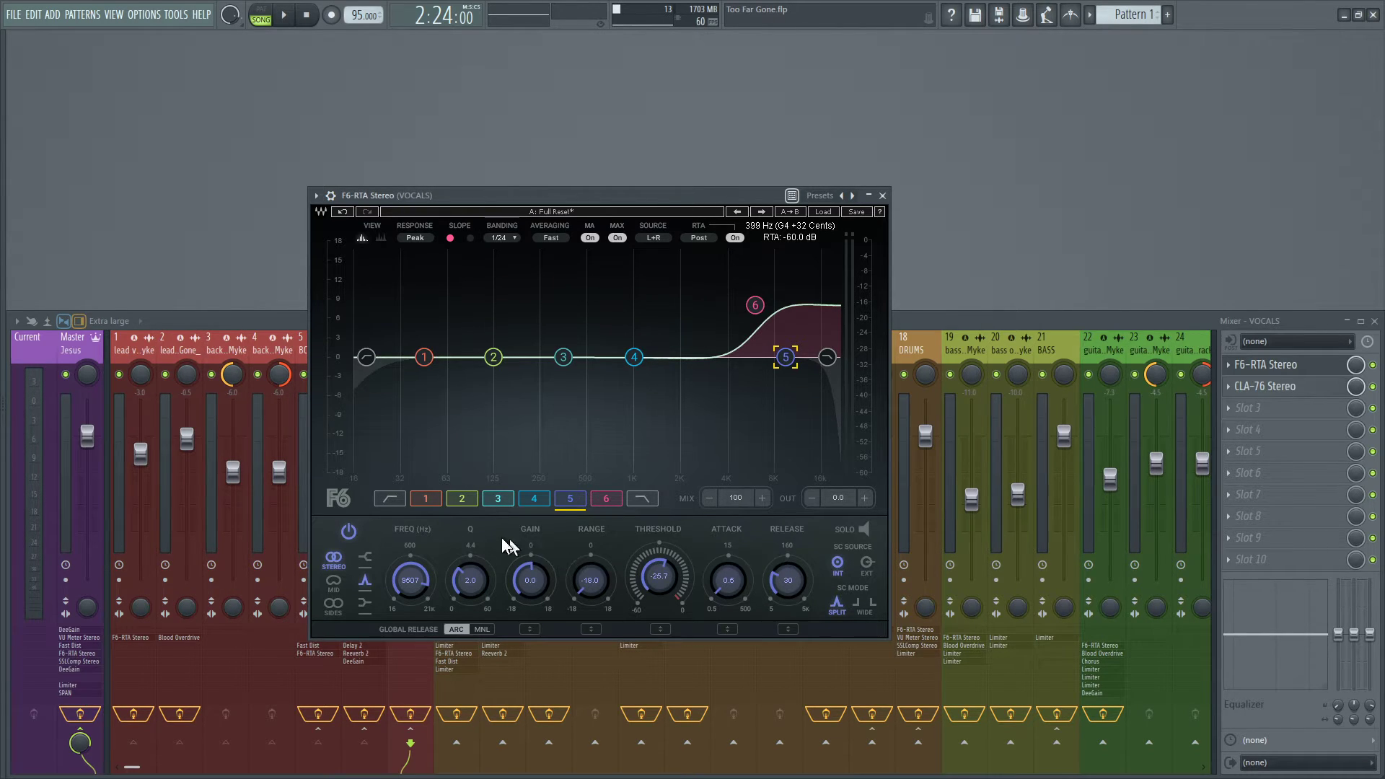
left_click_drag(383, 515, 821, 620)
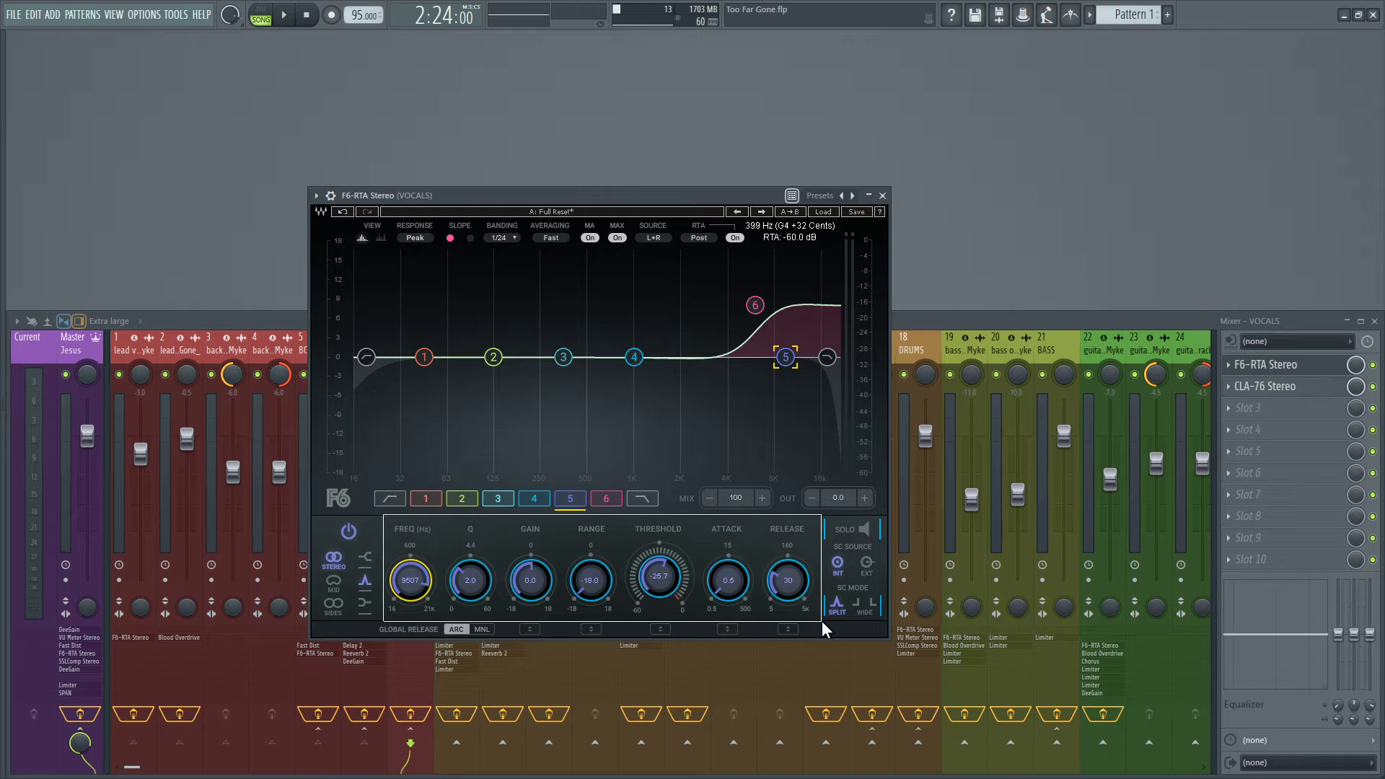
Solo band 5 of the VOCALS equalizer to show its range, switch the solo off and close F6-RTA Stereo.
left_click_drag(820, 620, 820, 619)
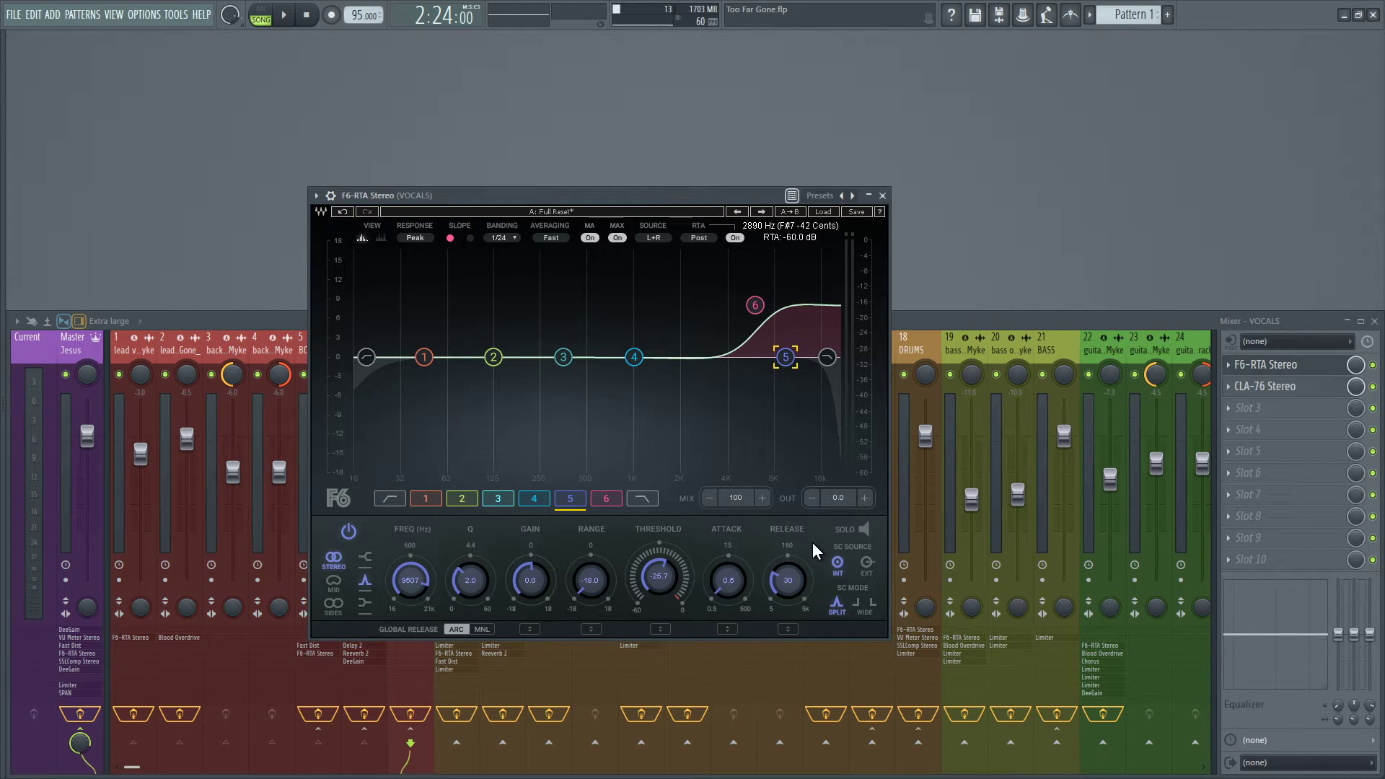
left_click(864, 529)
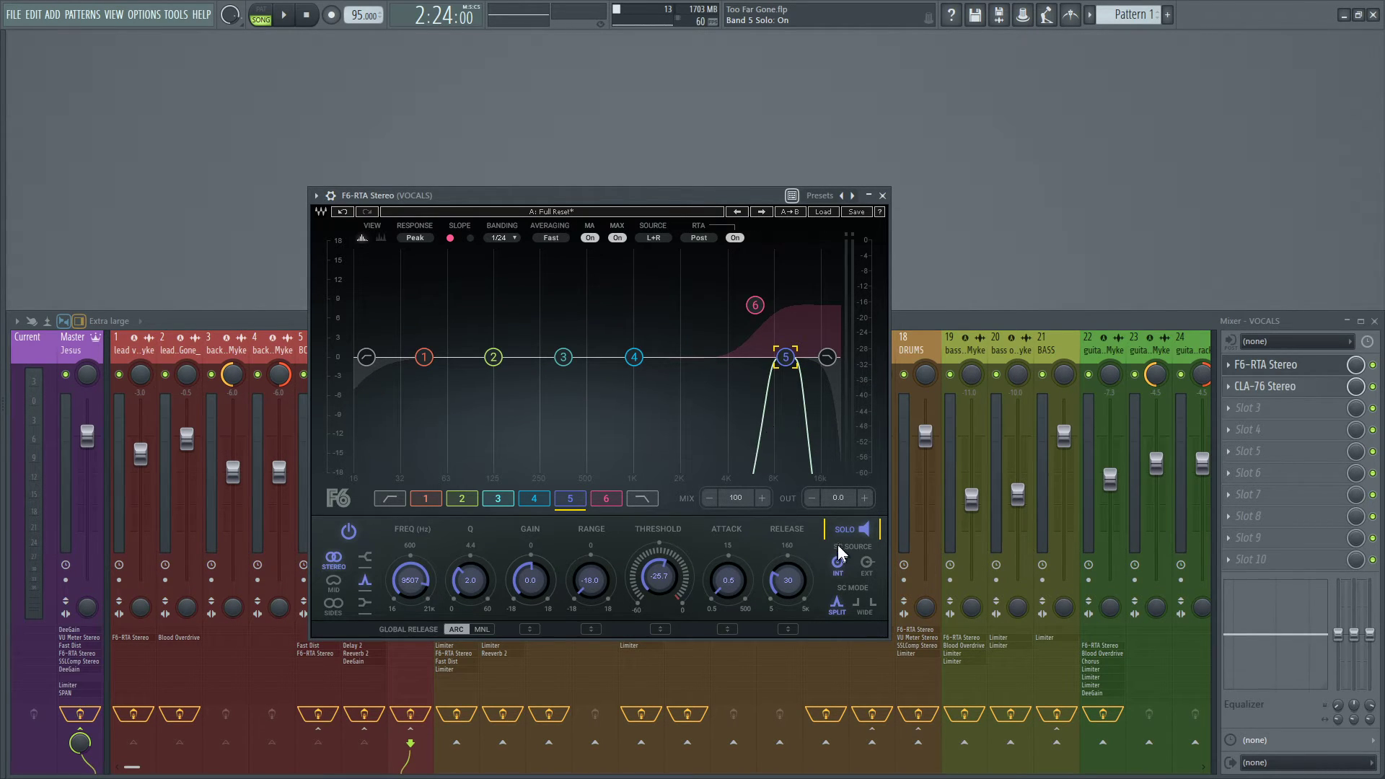
left_click(862, 529)
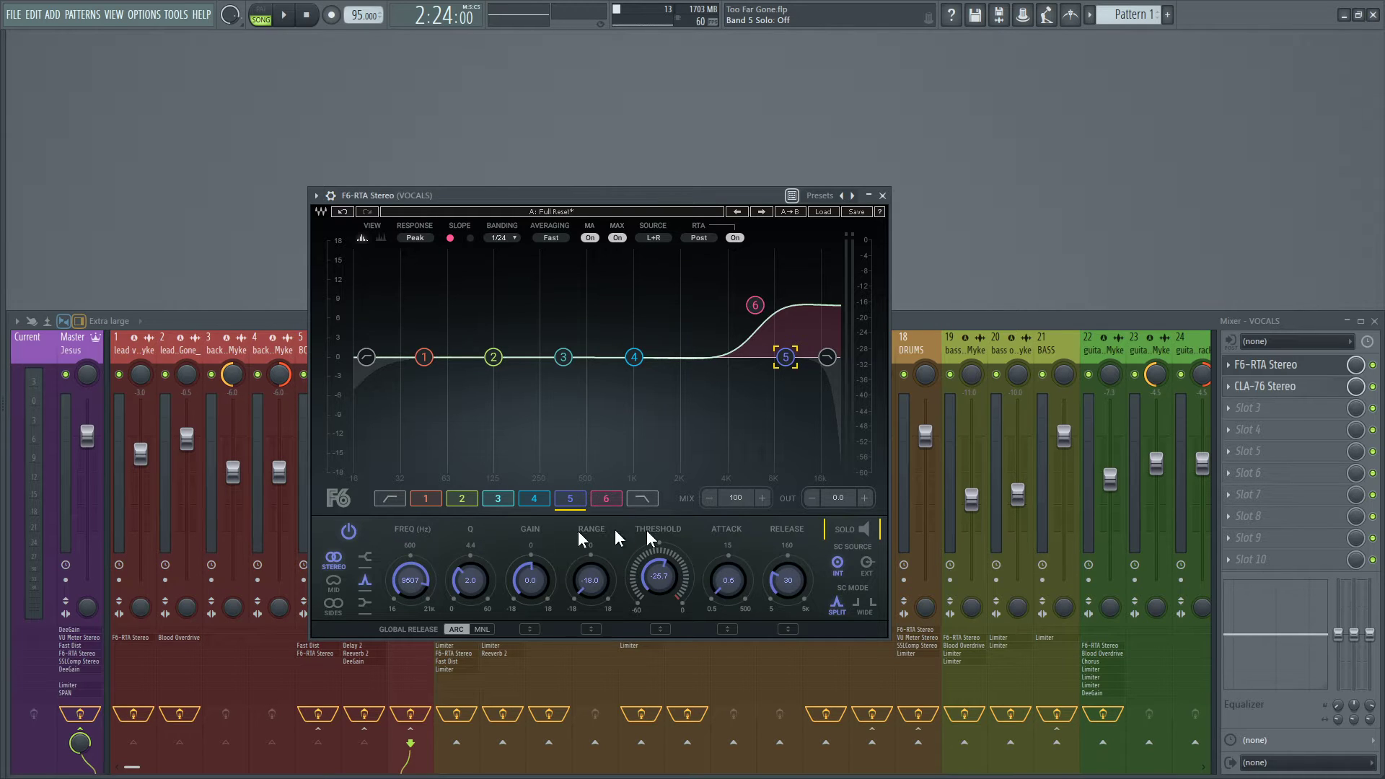
left_click(882, 196)
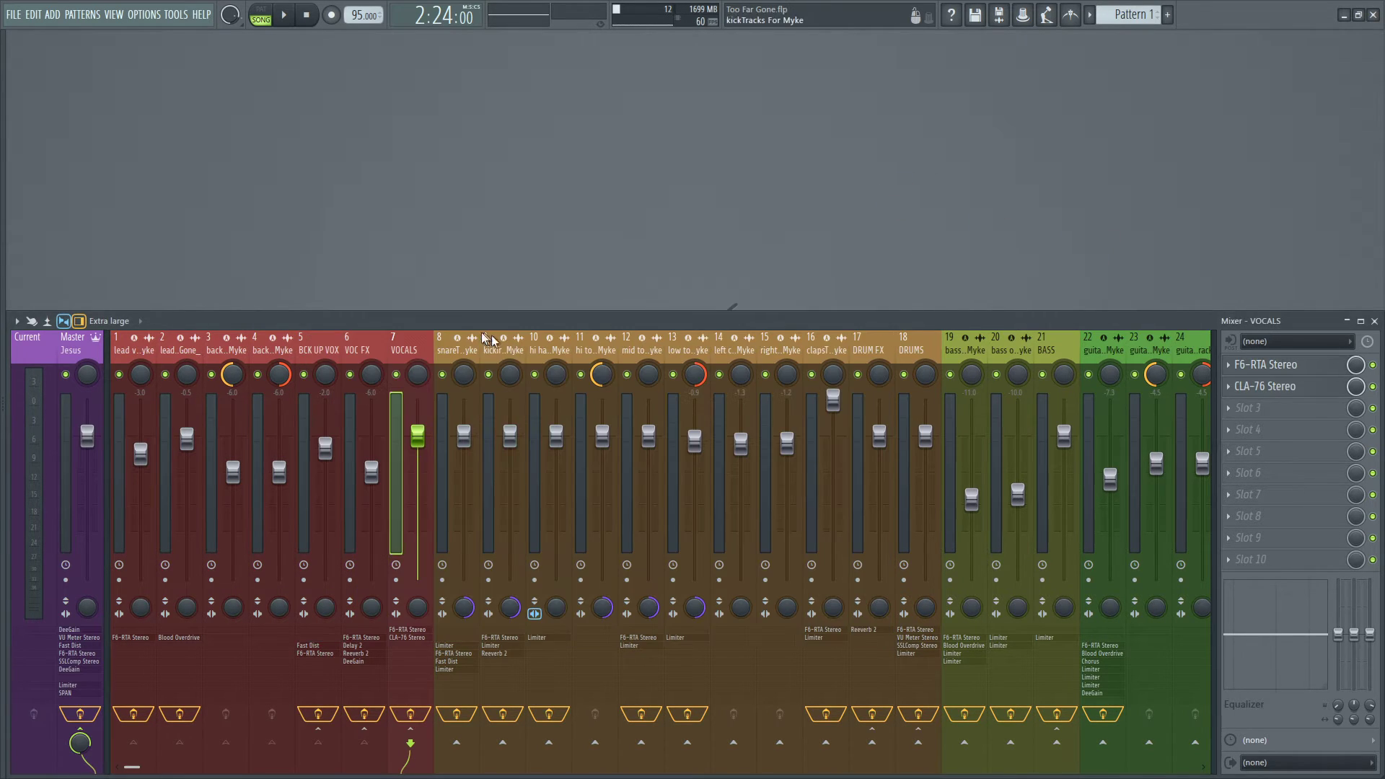
Select the DRUMS bus and take a brief look at its F6-RTA Stereo equalizer, closing the plugin.
left_click(934, 349)
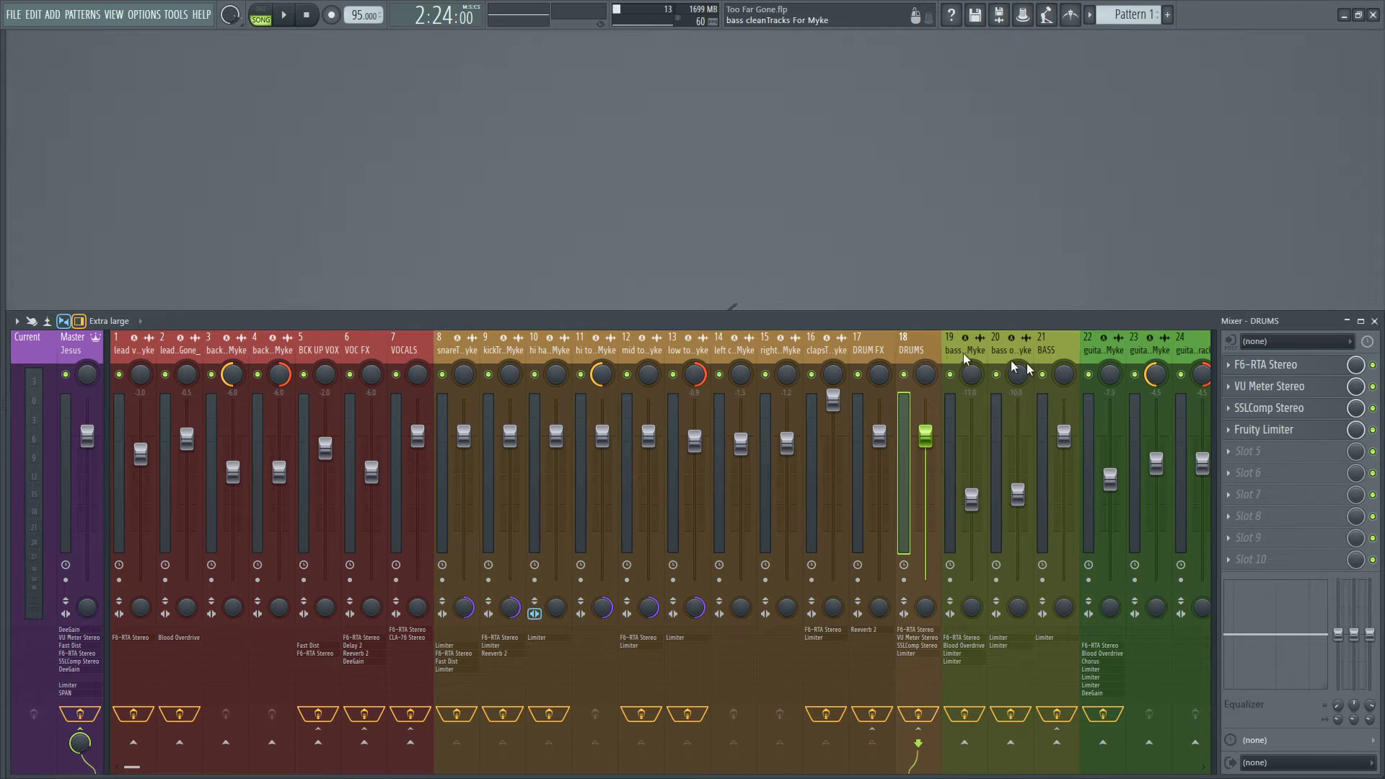
left_click(1295, 372)
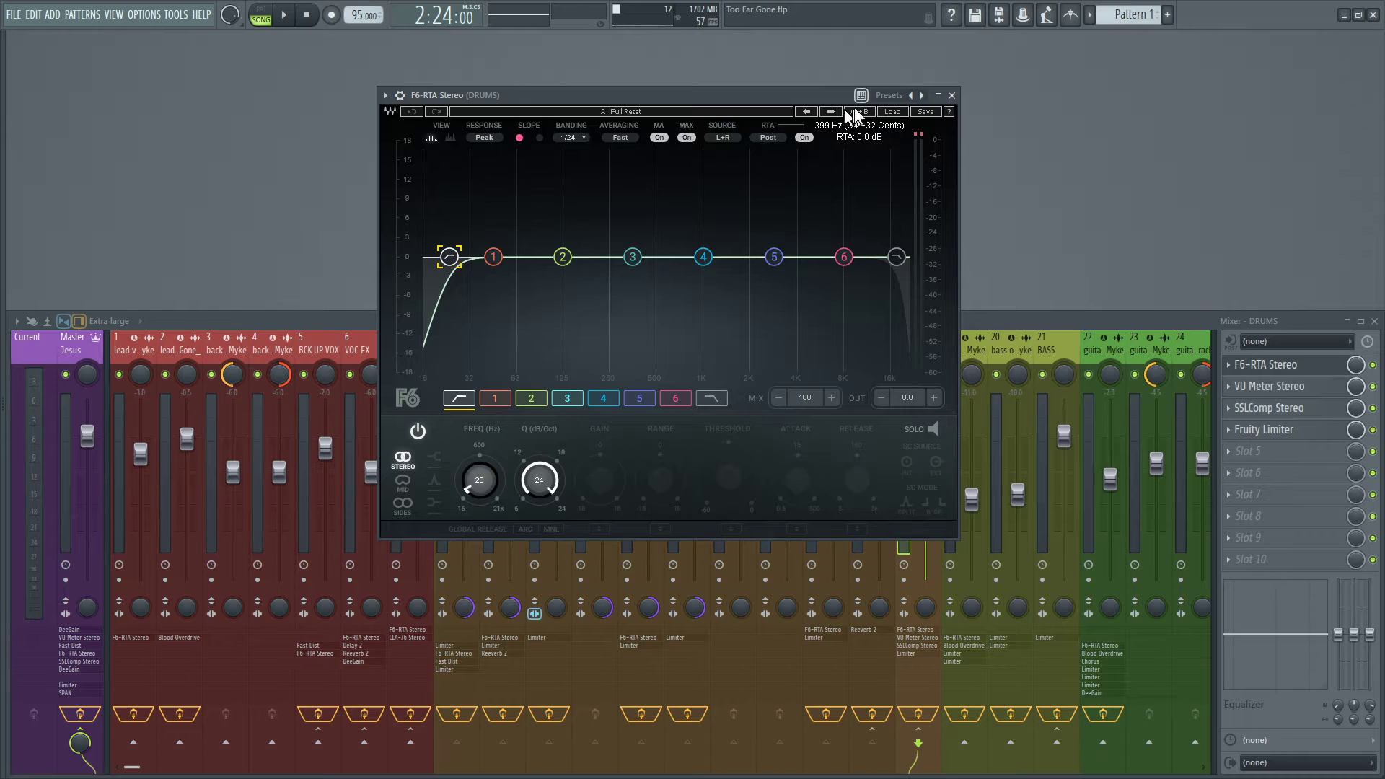
left_click(952, 95)
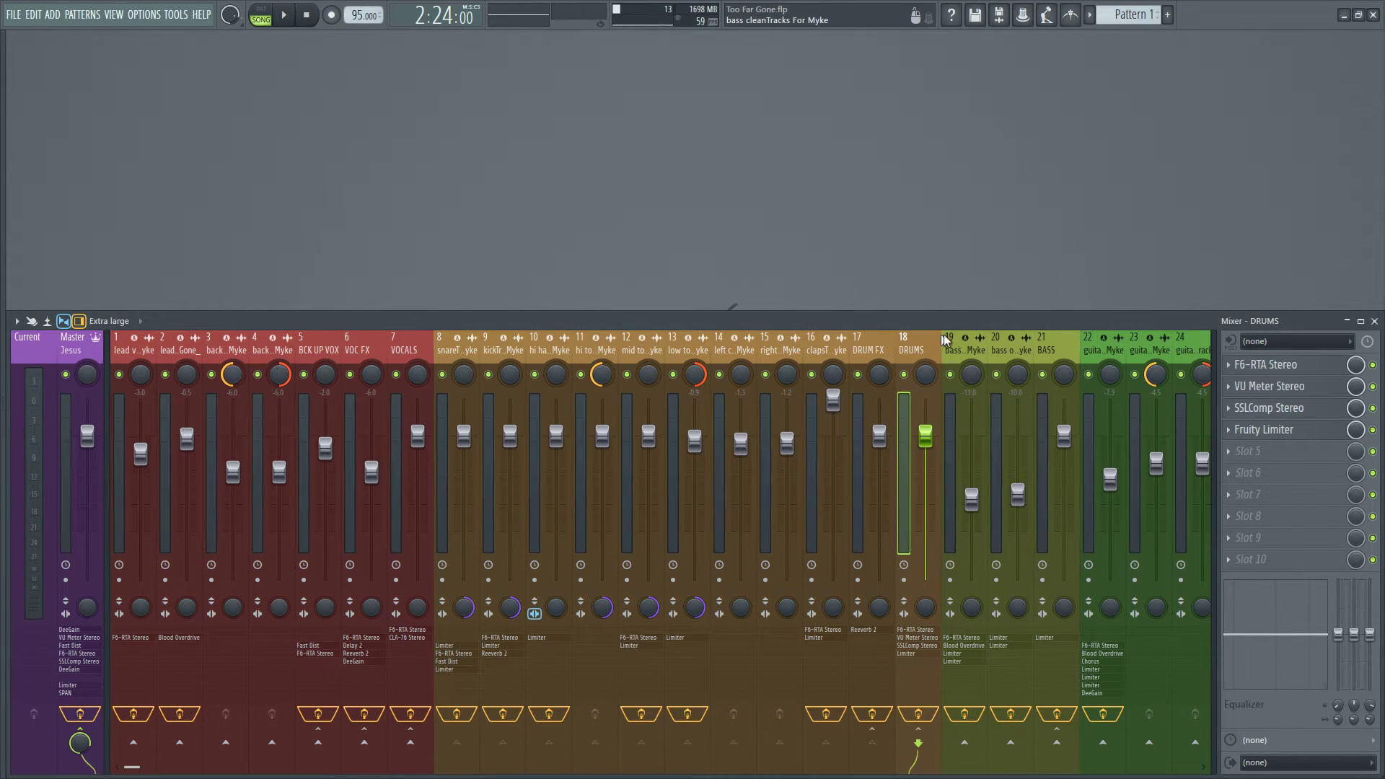
scroll(1009, 335, "down", 5)
scroll(1046, 345, "up", 5)
scroll(1044, 339, "up", 1)
Reopen F6-RTA Stereo on the DRUMS bus, step through its bands down to the high-pass filter and close it.
left_click(1261, 370)
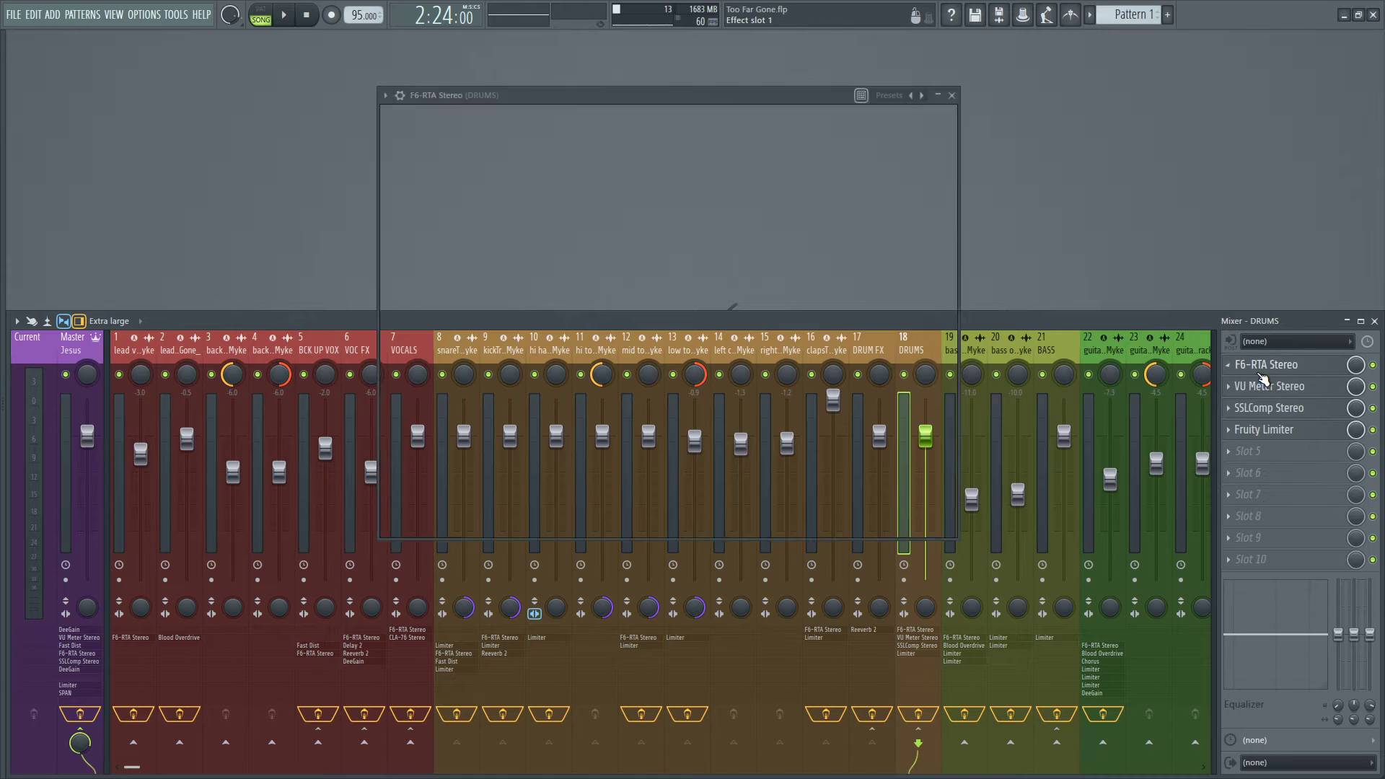
left_click_drag(760, 92, 824, 122)
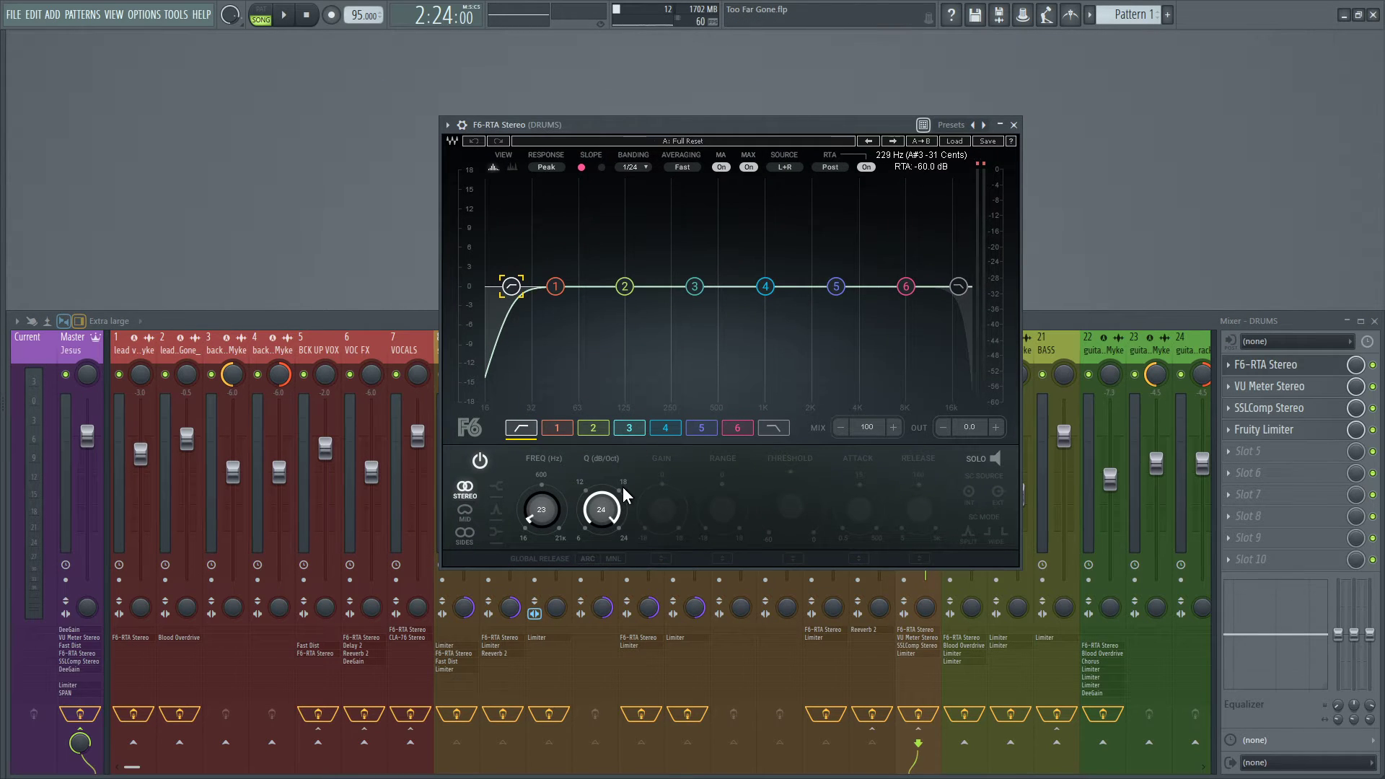
left_click(737, 427)
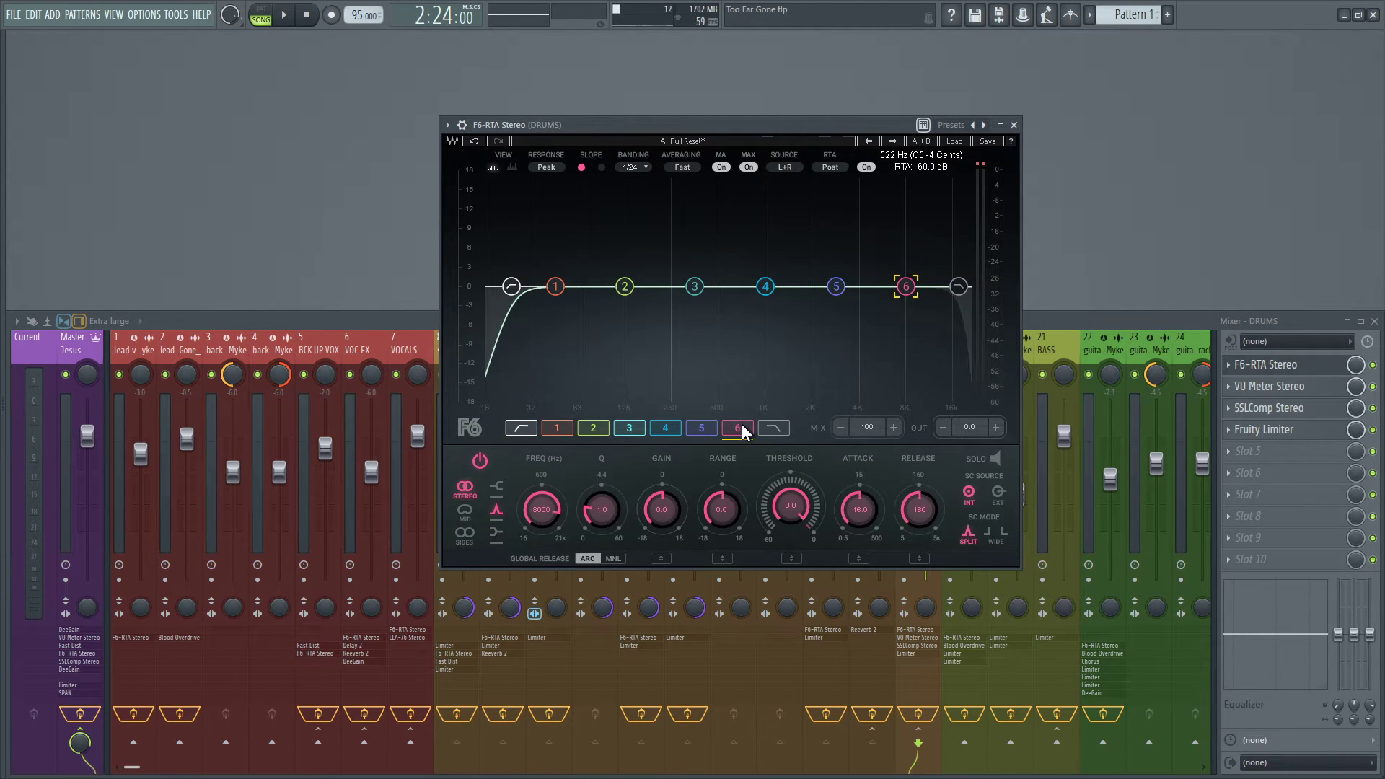
left_click(629, 428)
left_click(593, 427)
left_click(557, 428)
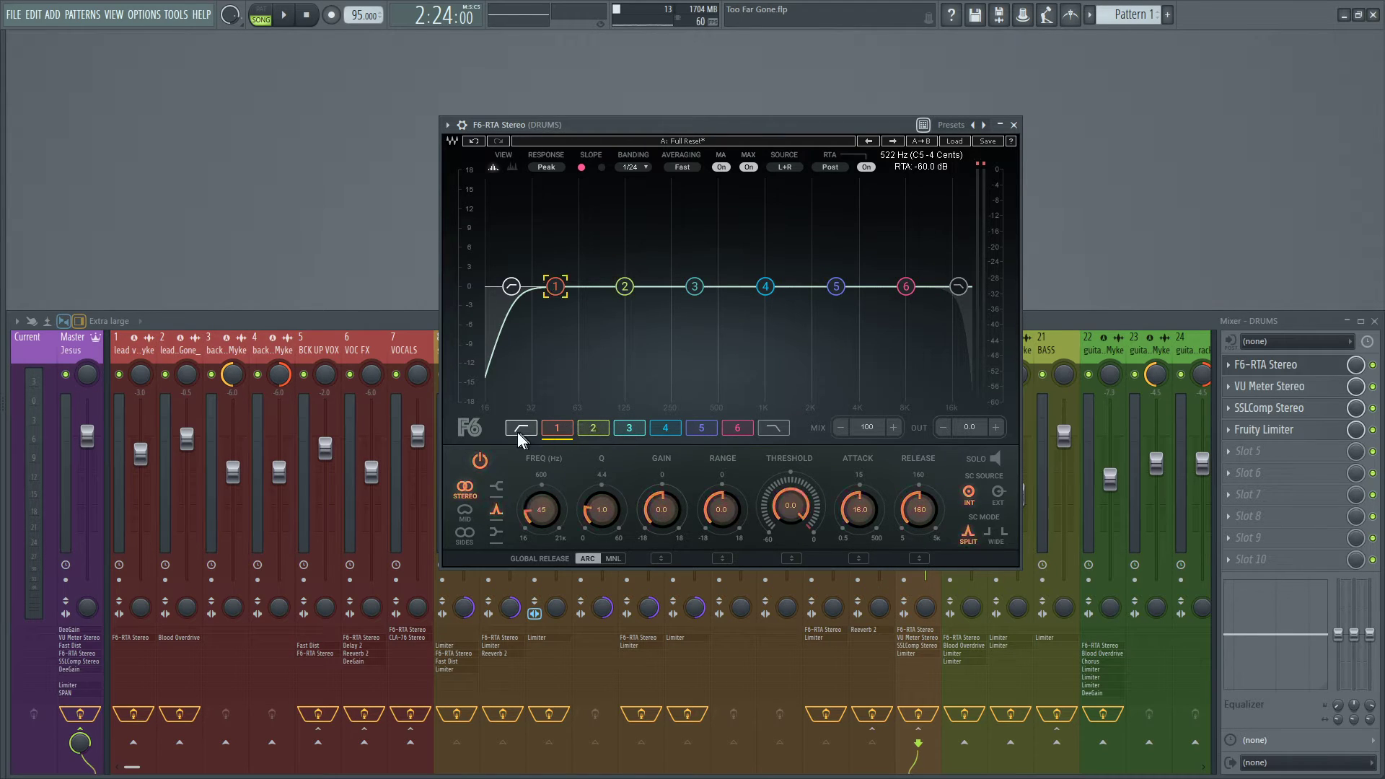
left_click(519, 429)
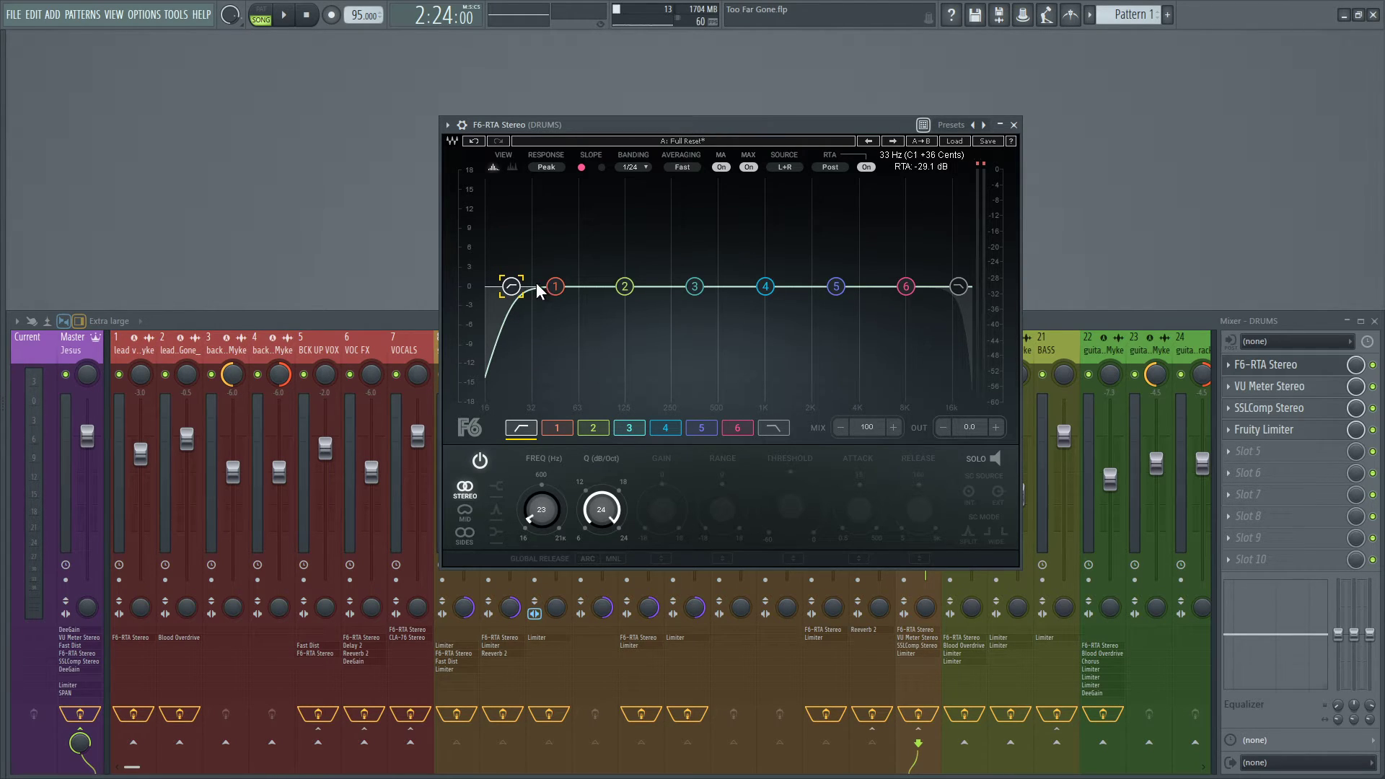
left_click(1013, 124)
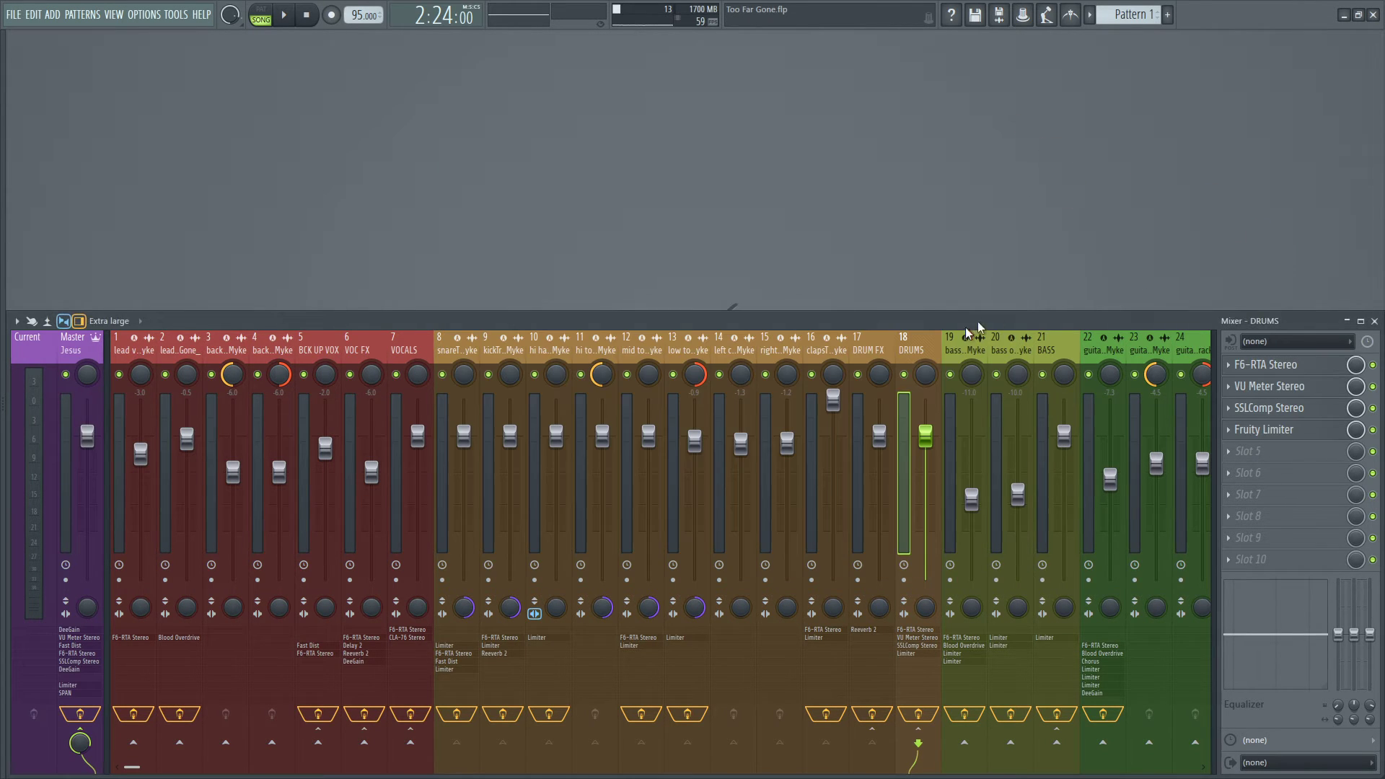
Open SSLComp Stereo on the DRUMS bus and reposition its window to inspect the compressor settings.
left_click(1303, 390)
left_click(1302, 393)
left_click(1296, 408)
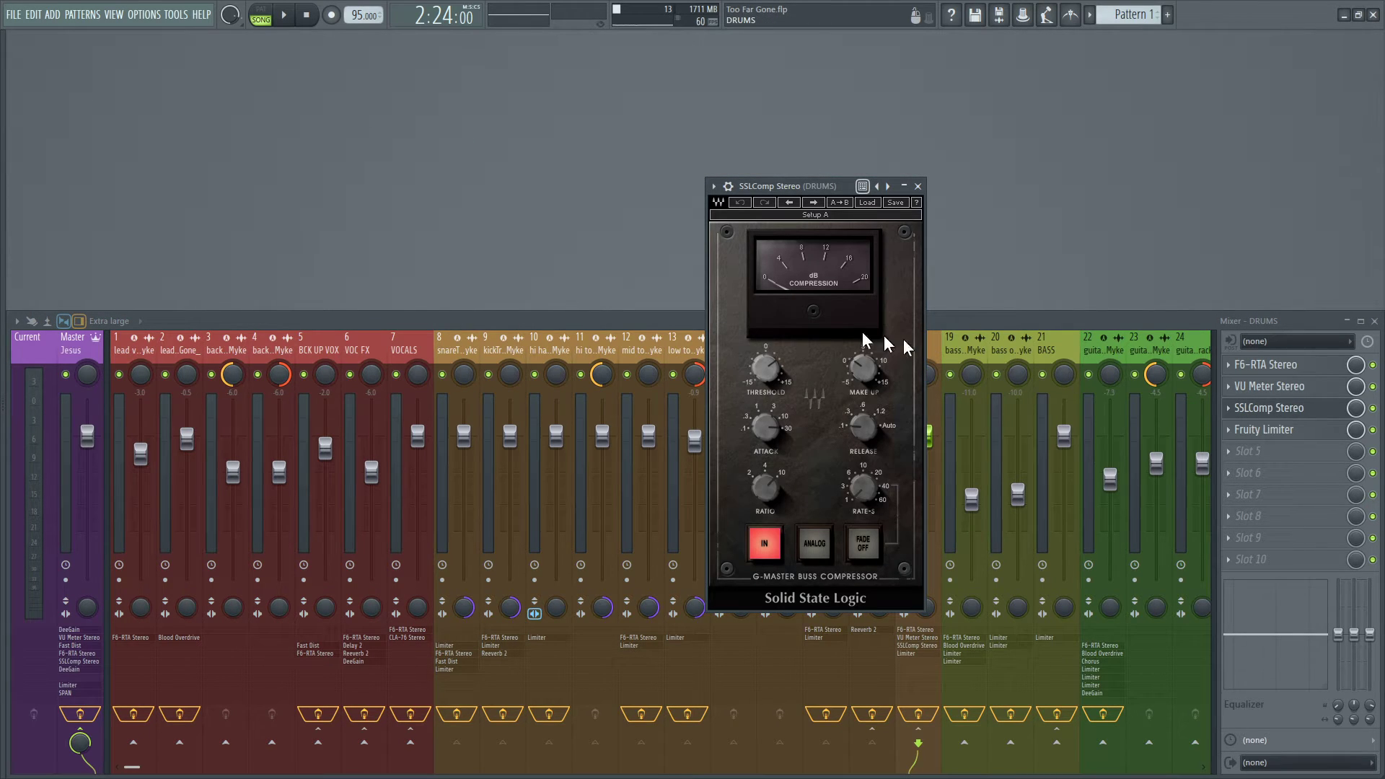
left_click_drag(788, 188, 759, 171)
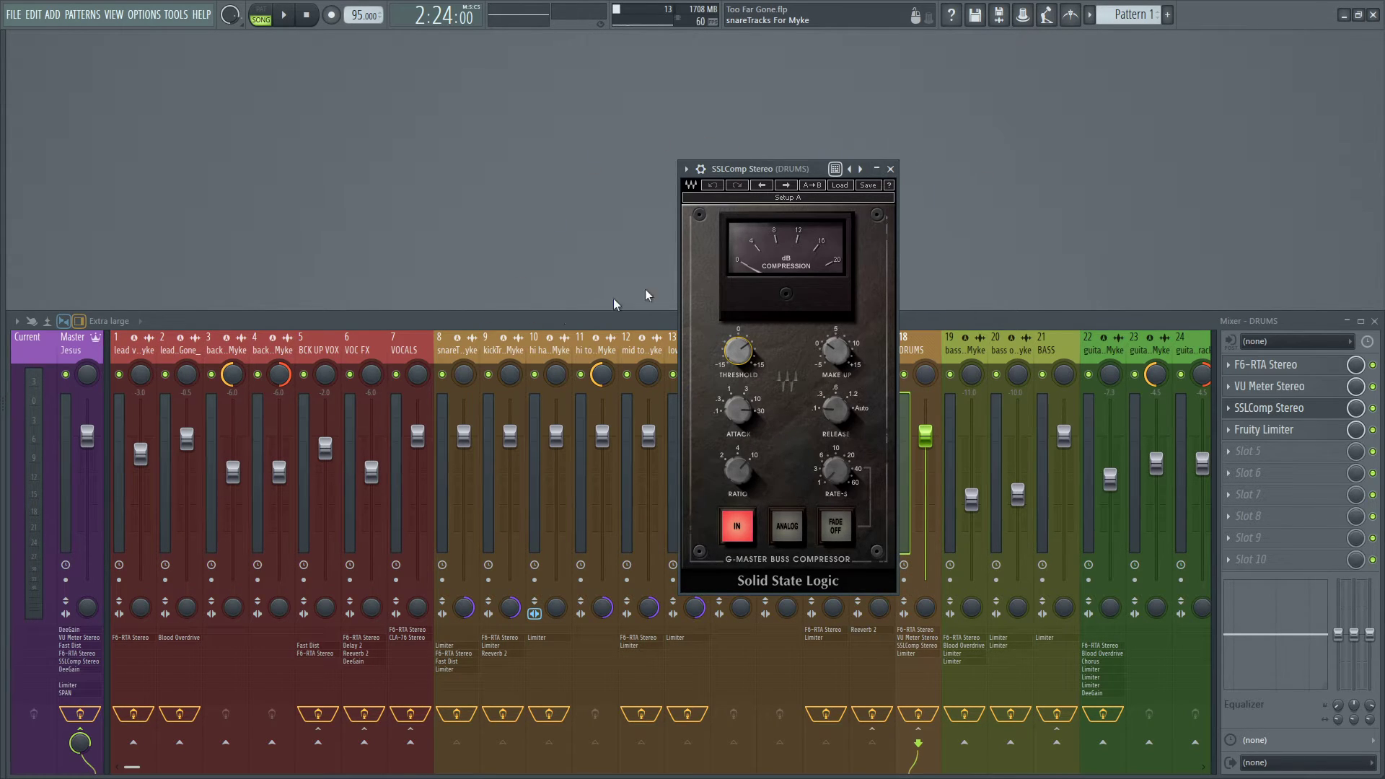
Open the master track's SSLComp Stereo beside the DRUMS one, compare their settings and close both compressors.
left_click(80, 350)
left_click(1242, 451)
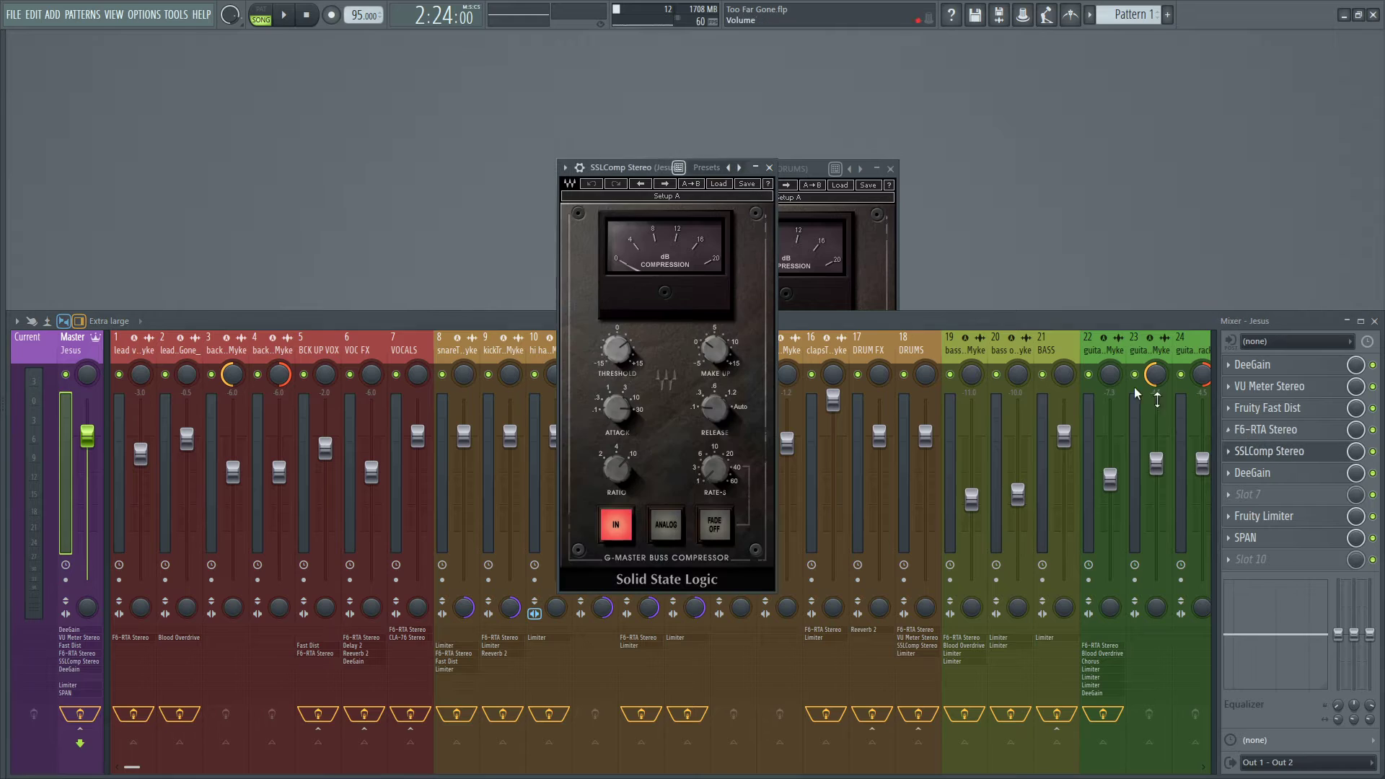
left_click(790, 171)
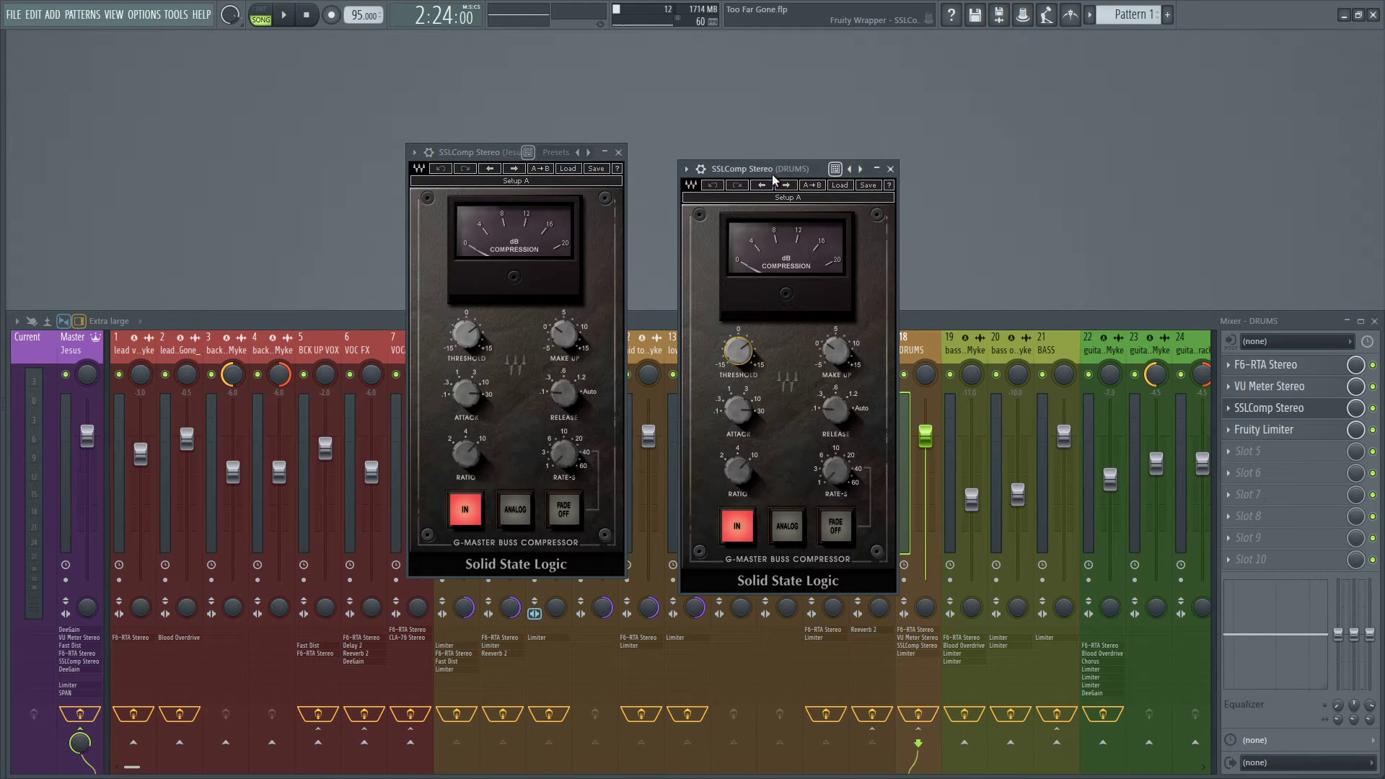
left_click_drag(771, 175, 725, 154)
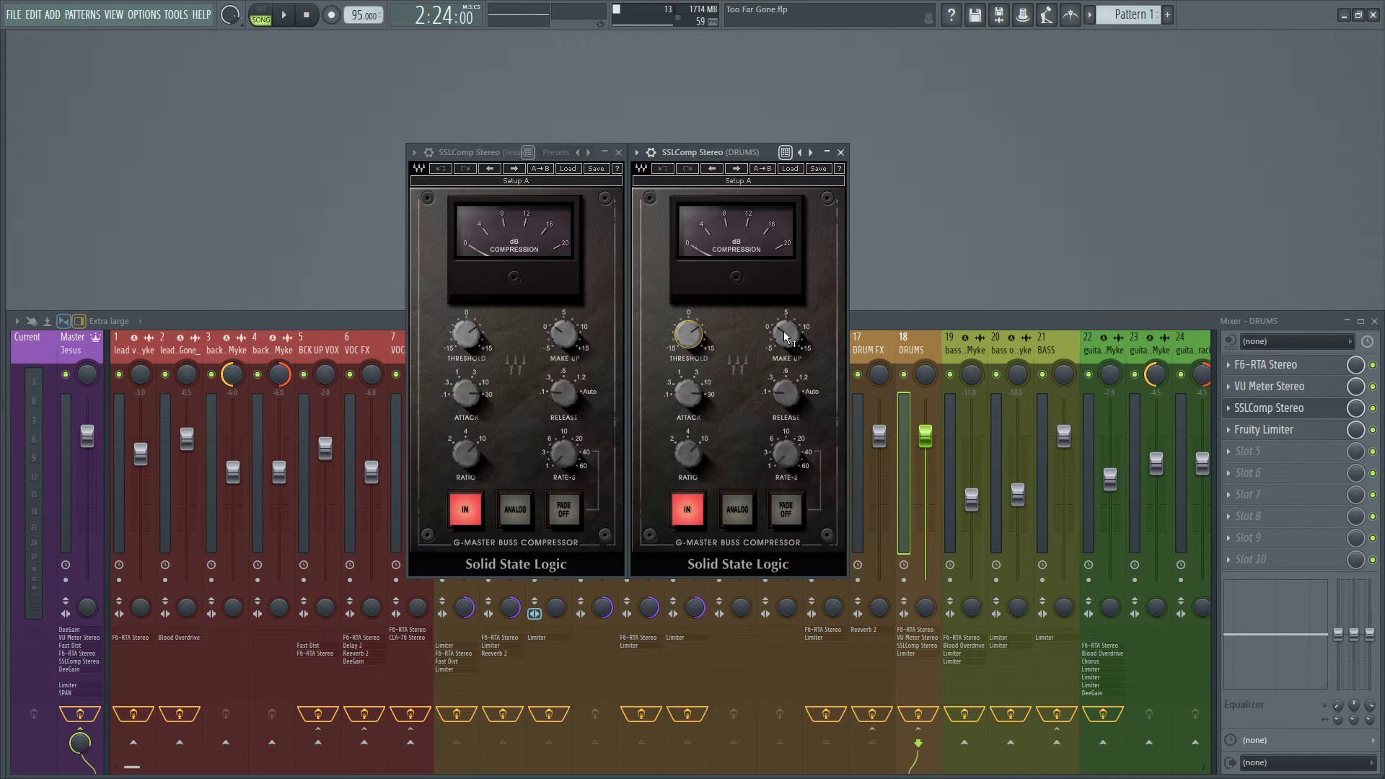
mouse_move(783, 331)
left_click(619, 152)
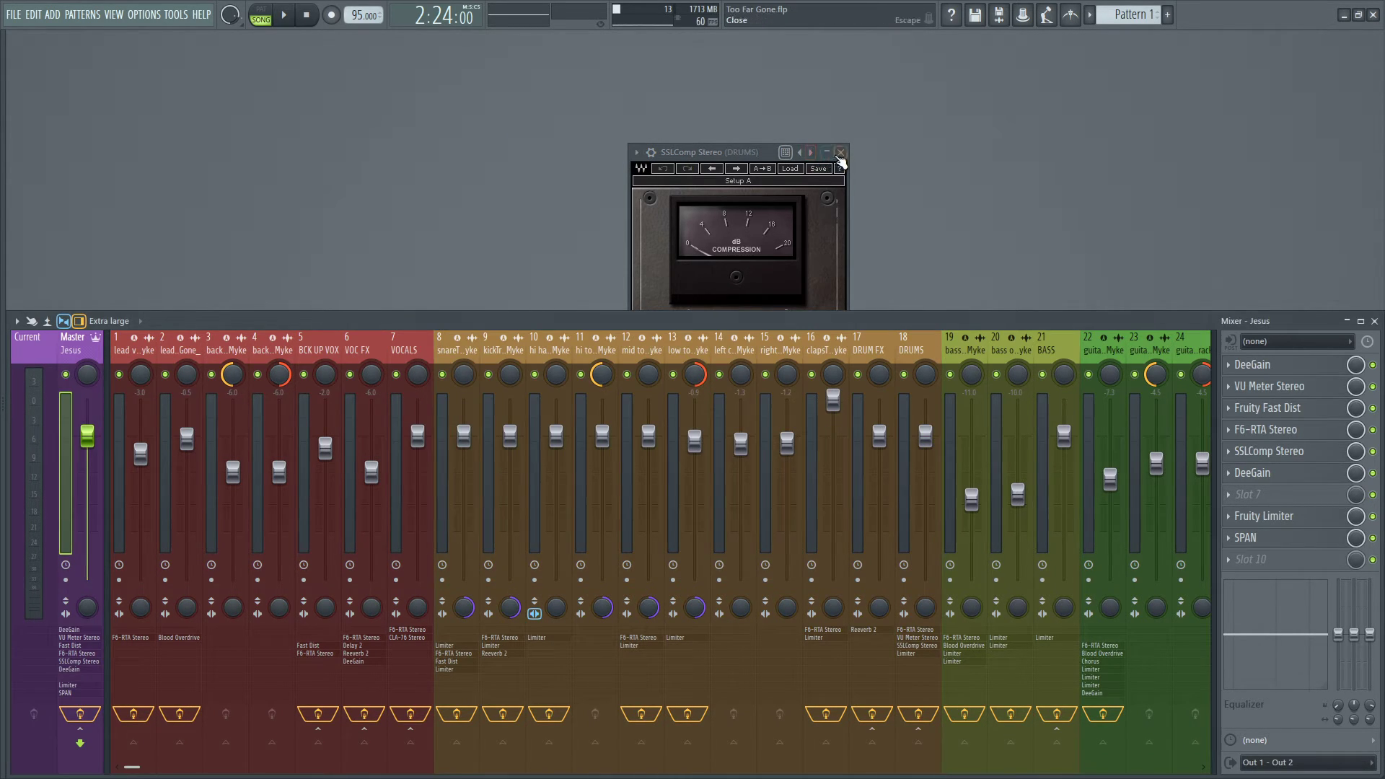
left_click(841, 152)
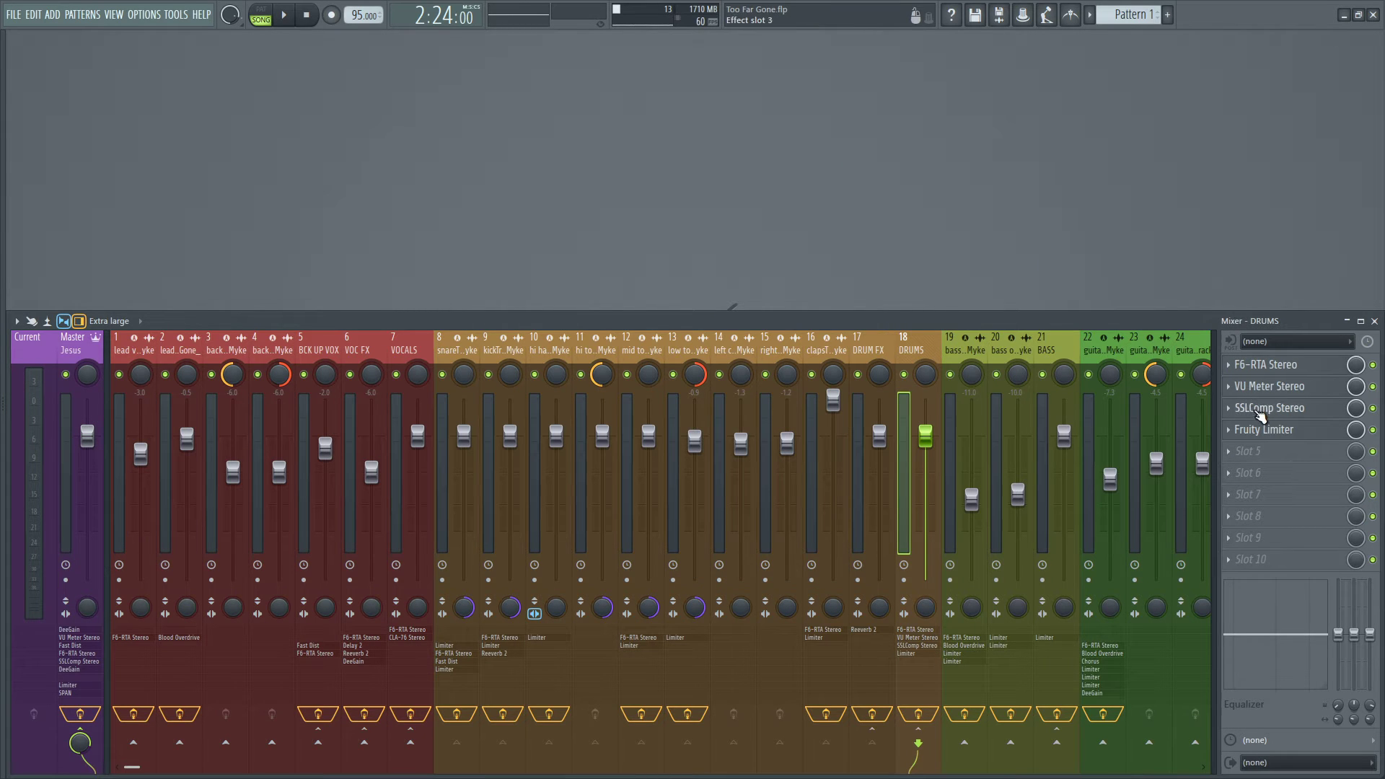
Inspect Fruity Limiter's compressor view on the DRUMS bus and close it.
left_click(1259, 408)
left_click(1257, 431)
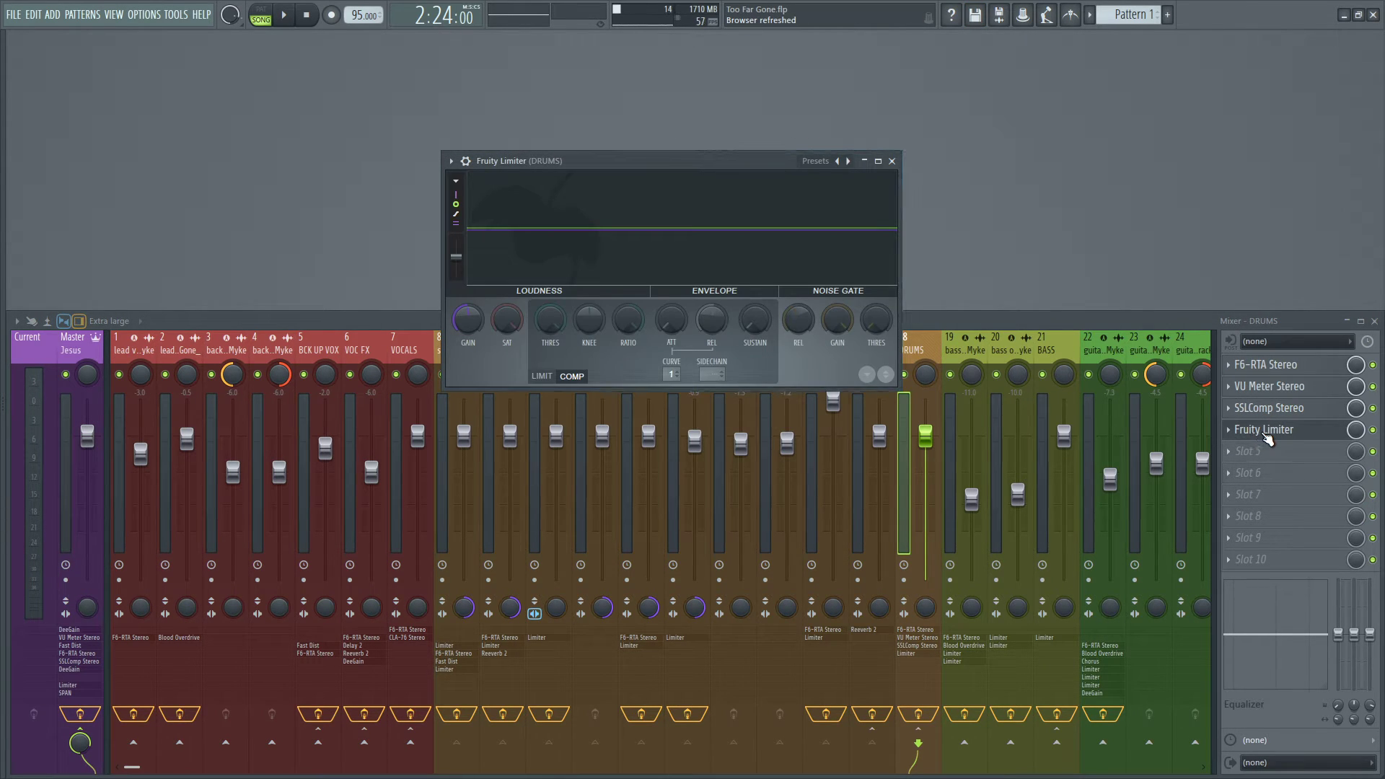
left_click(1258, 433)
left_click(1259, 432)
left_click(892, 161)
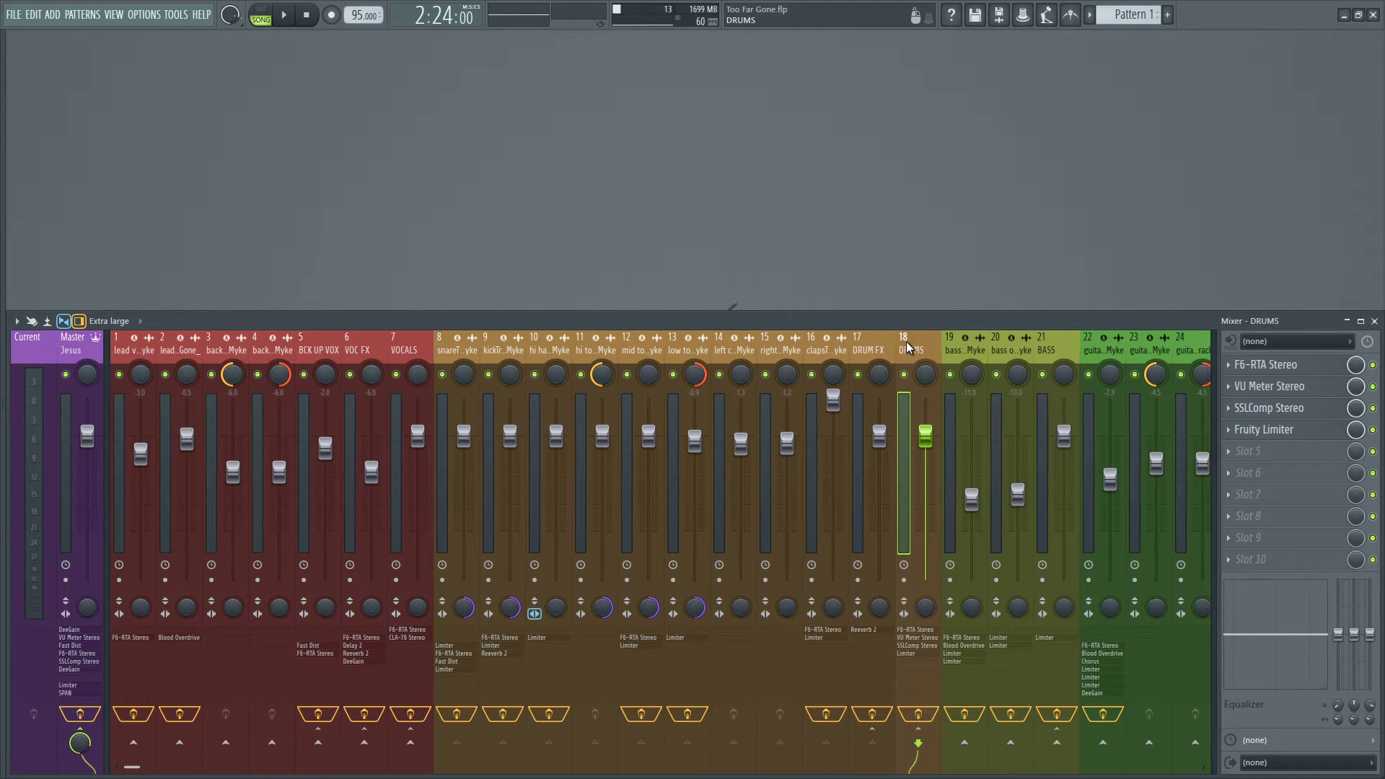
Select the BASS bus, inspect the COMP settings of its Fruity Limiter and close the plugin.
scroll(906, 343, "down", 5)
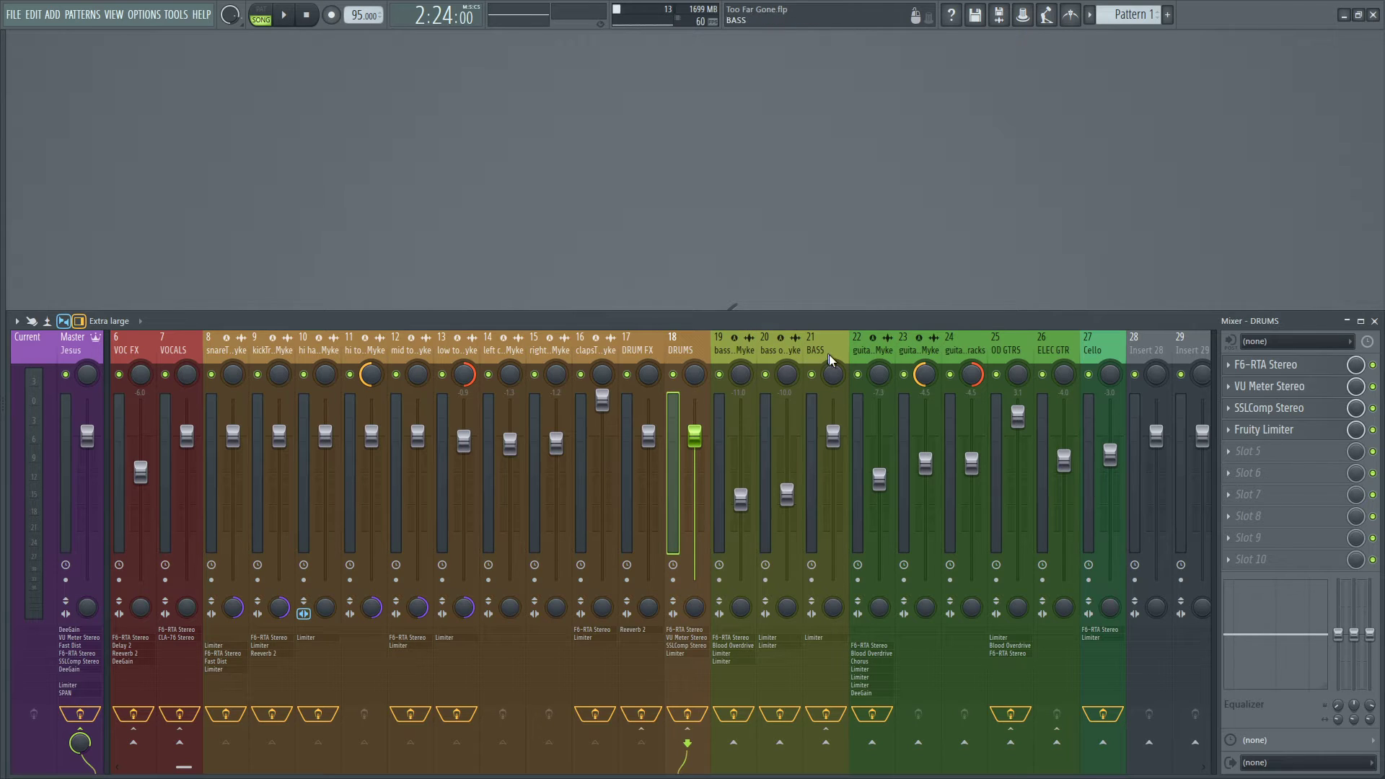
scroll(687, 352, "up", 5)
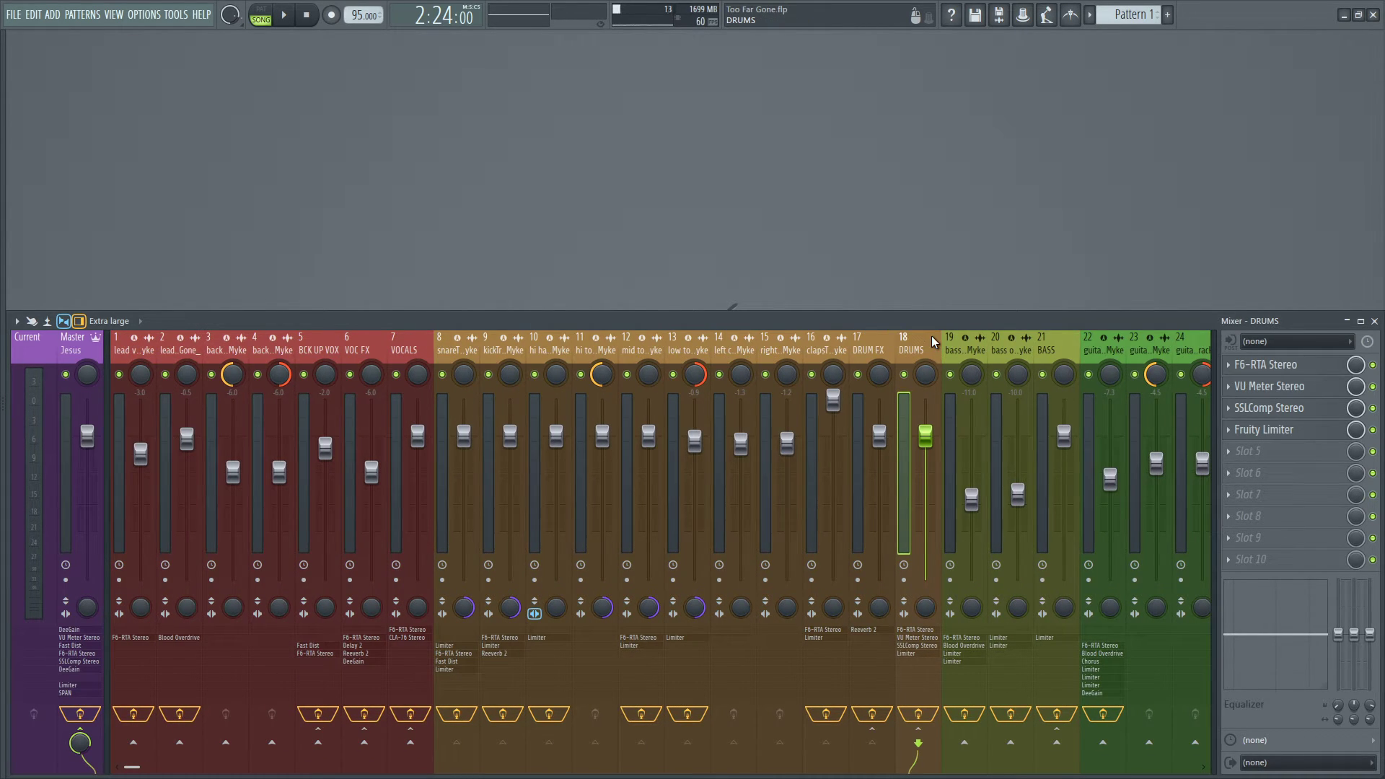
scroll(932, 339, "down", 5)
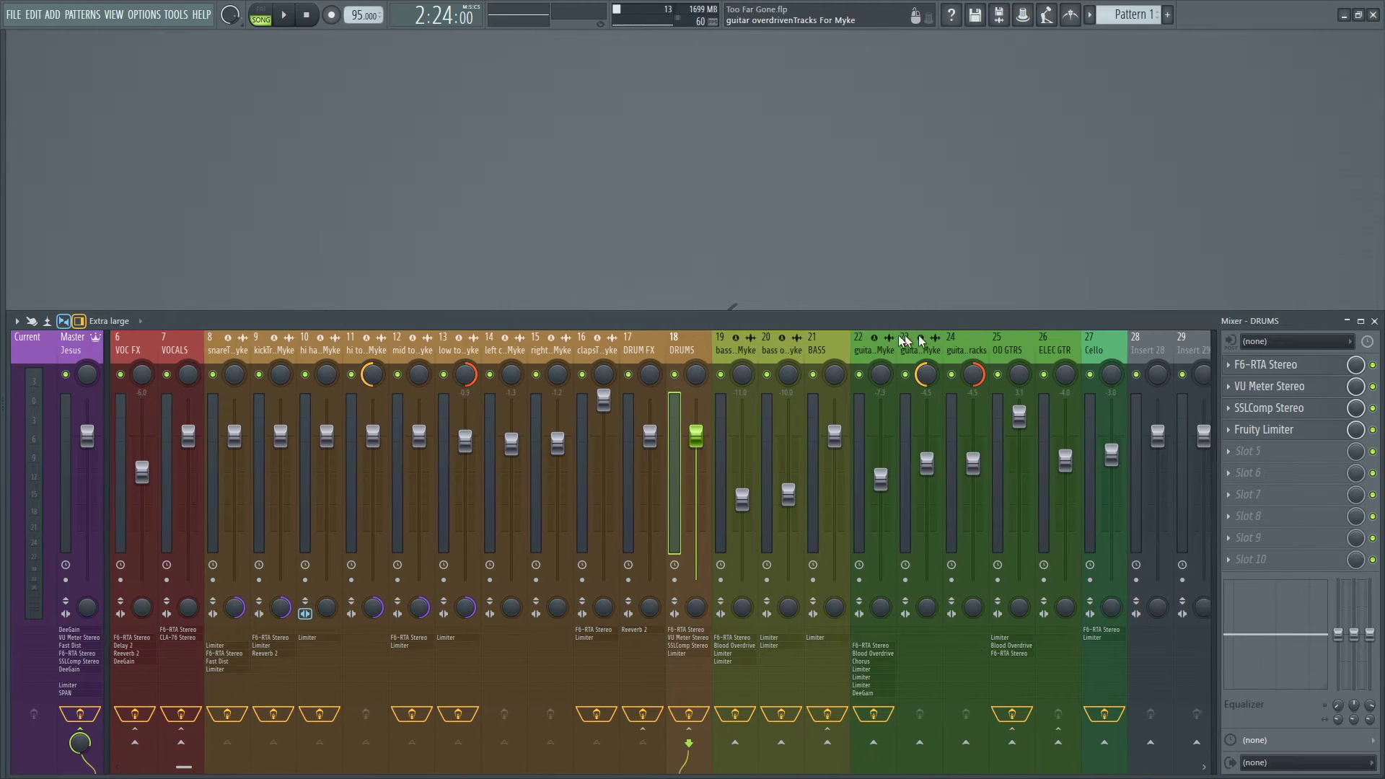
left_click(813, 347)
left_click(1263, 388)
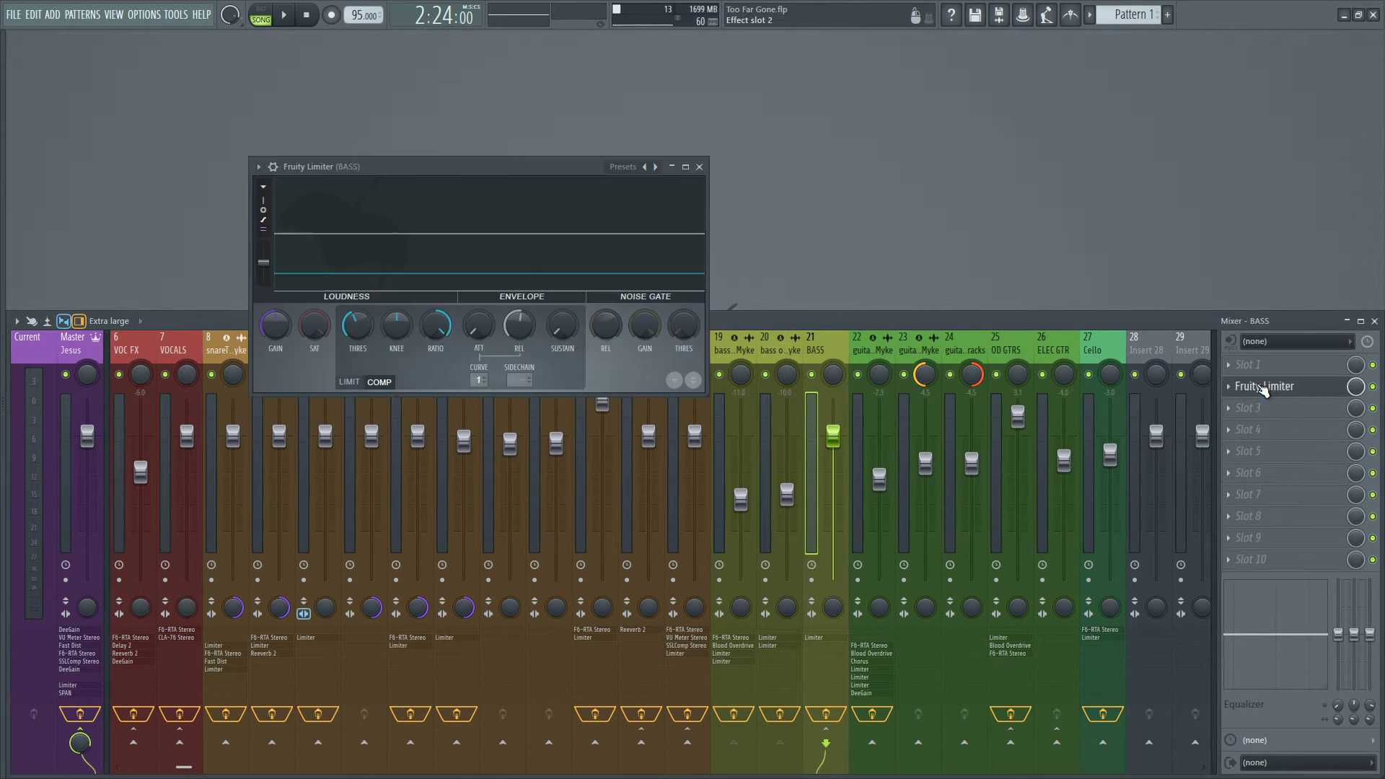
left_click_drag(518, 170, 780, 209)
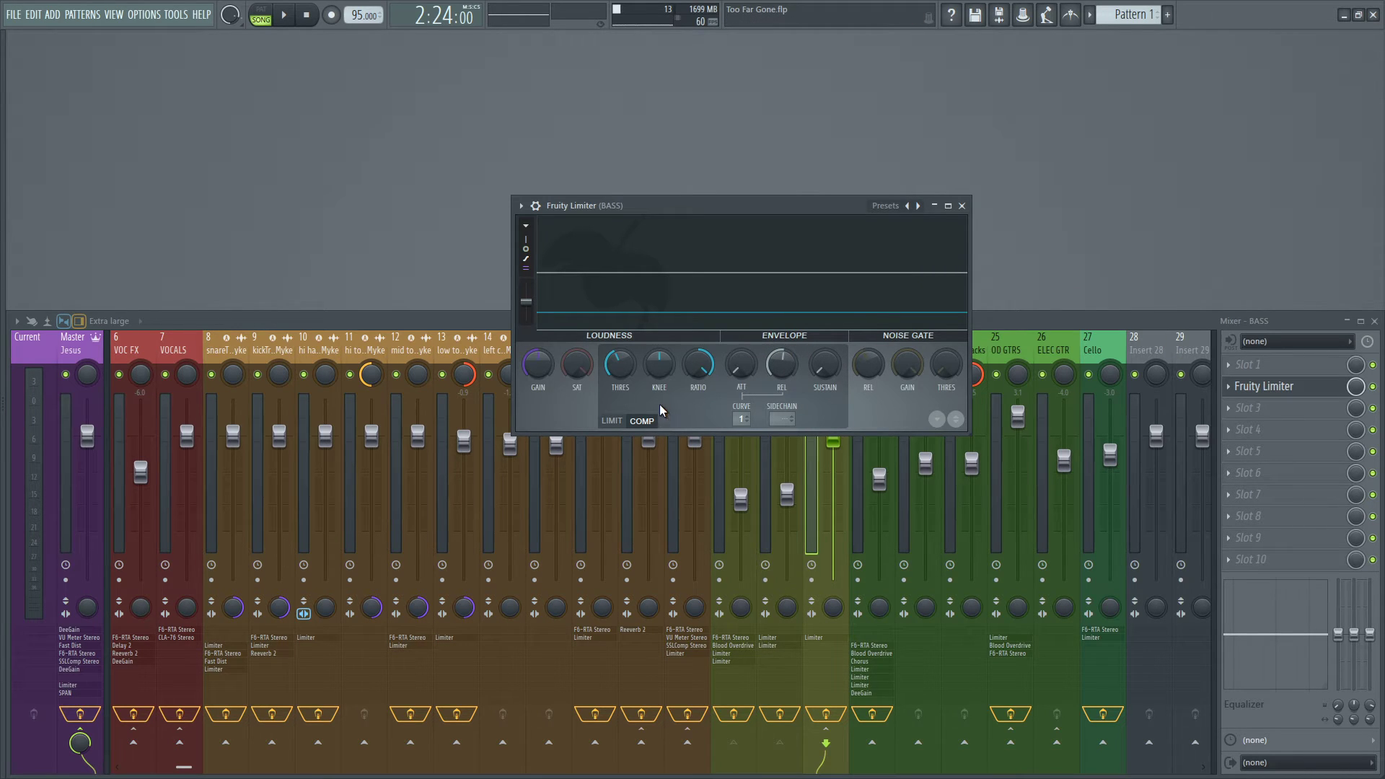
left_click(962, 206)
Show the playlist and greatly enlarge the bass cleanTracks For Myke track to examine its waveform.
key("F5")
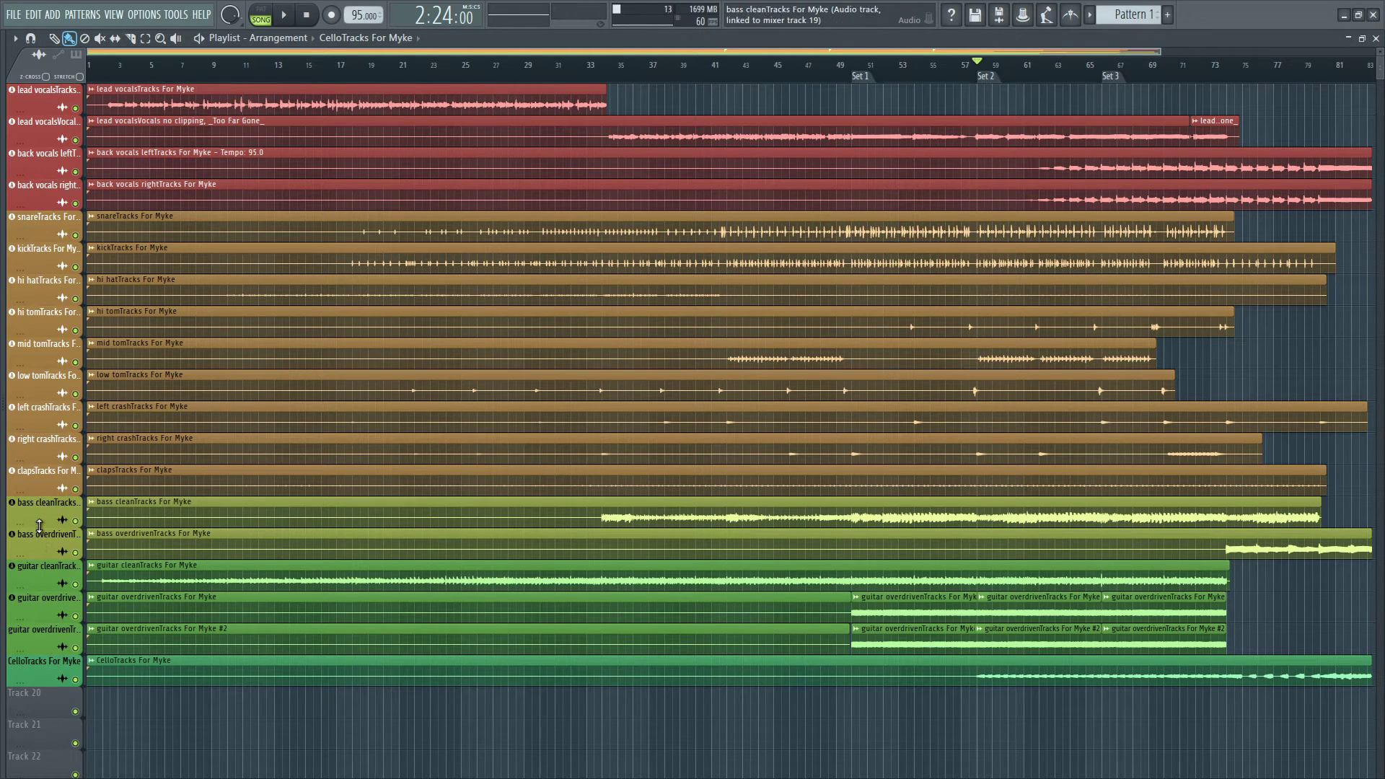
left_click_drag(41, 527, 58, 746)
scroll(252, 620, "down", 5)
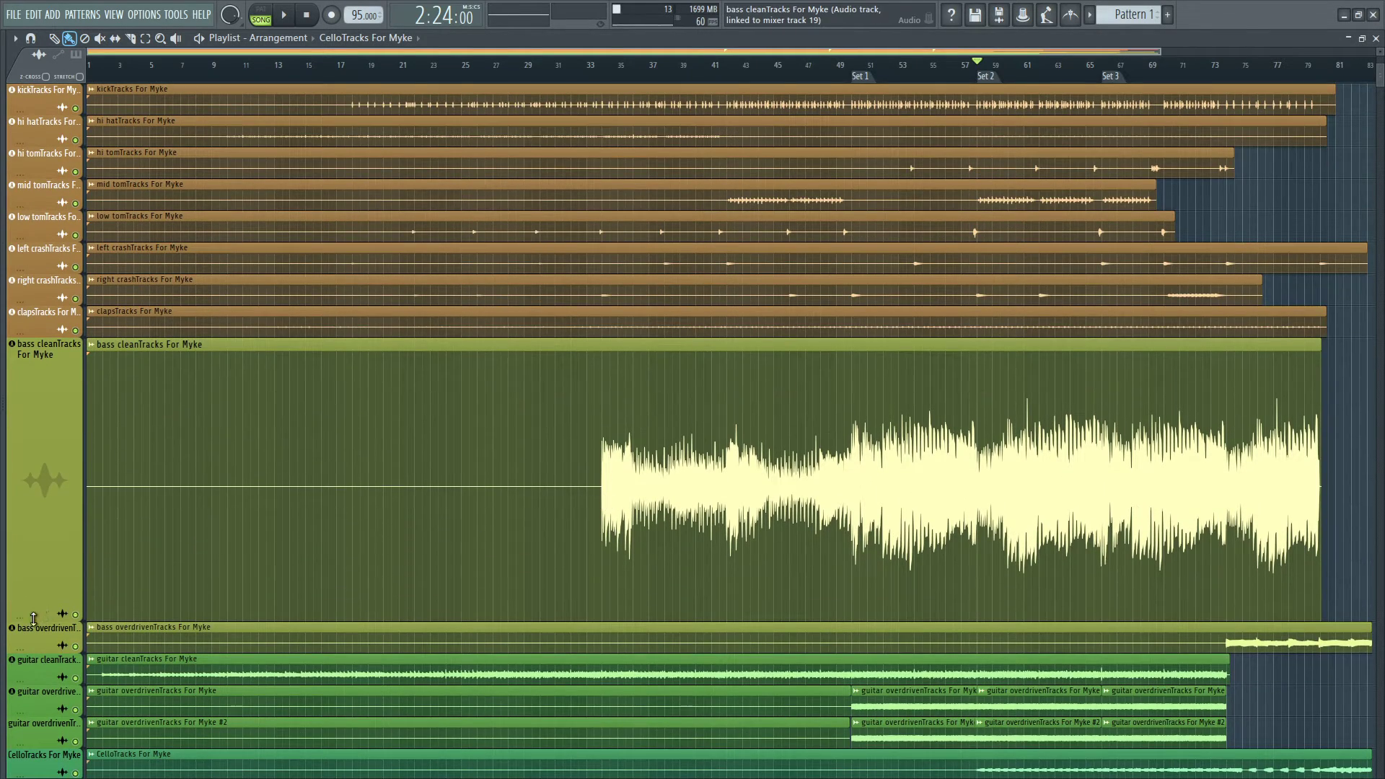
left_click_drag(42, 619, 42, 716)
scroll(951, 438, "down", 1)
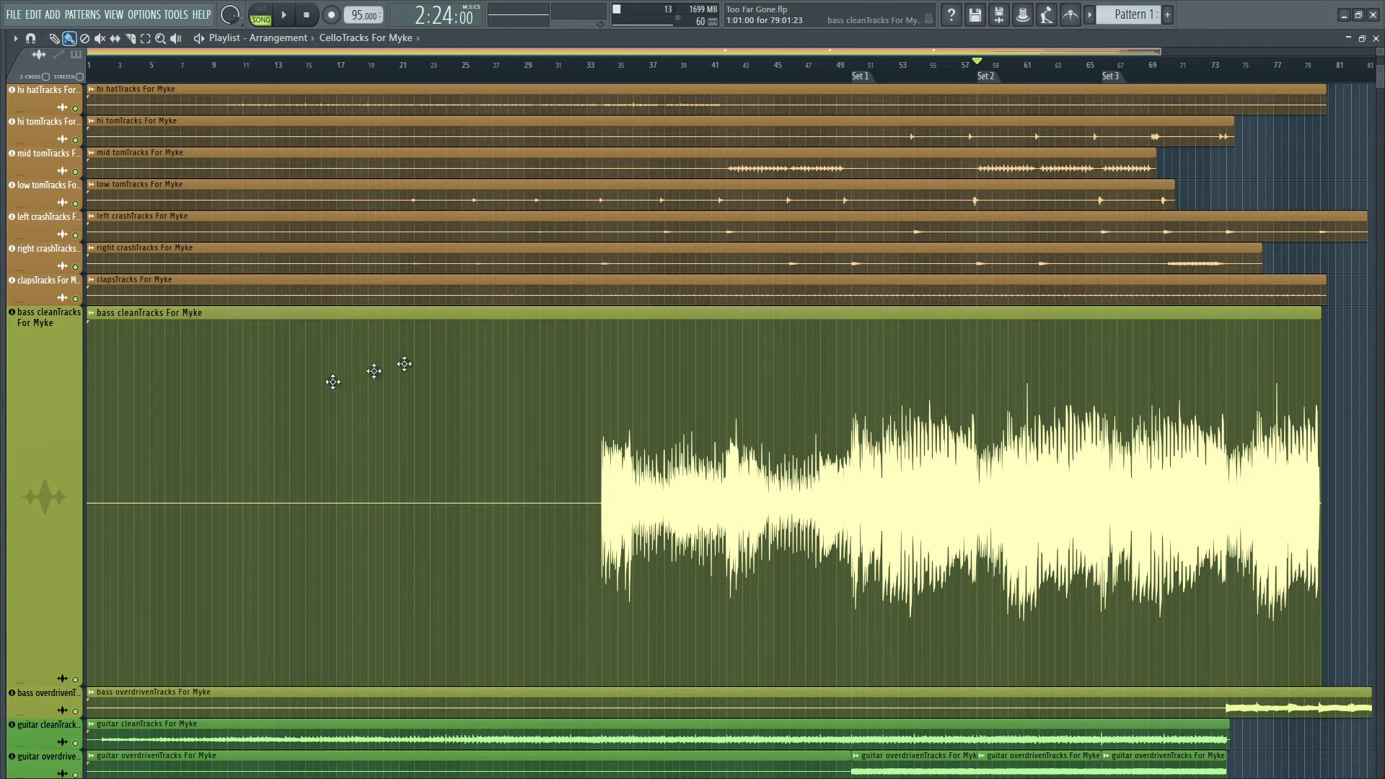
Reset the enlarged bass clean track to 100% height and close the playlist.
right_click(43, 455)
mouse_move(101, 418)
left_click(180, 446)
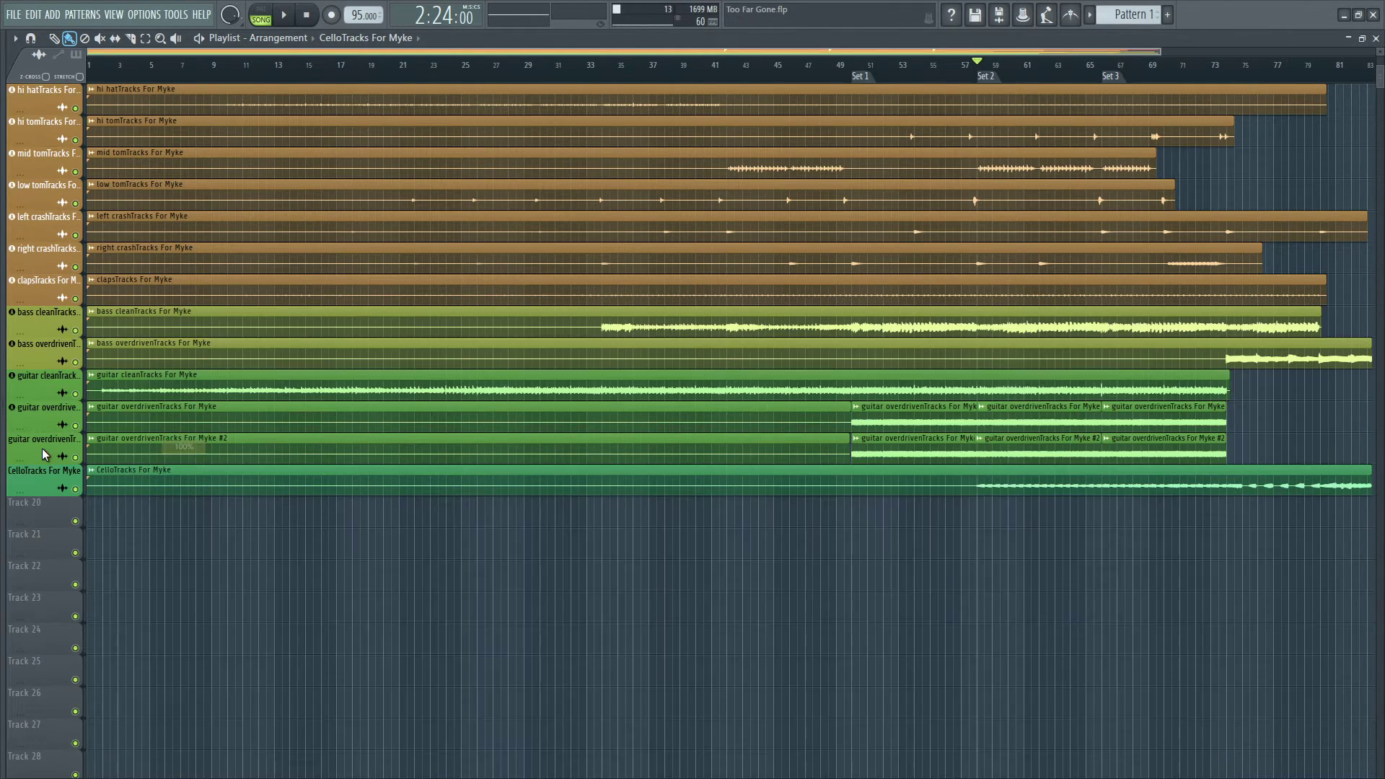
left_click(1376, 38)
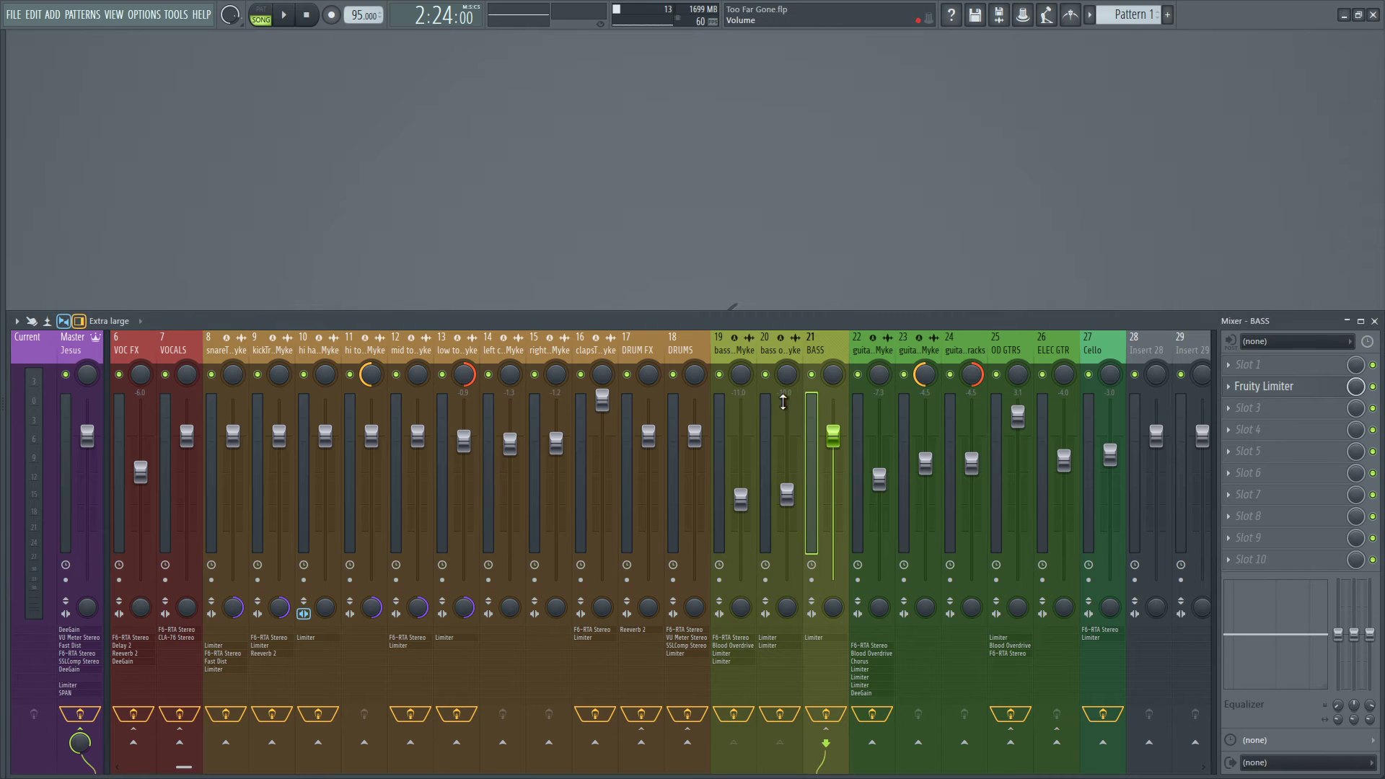
Check the compressor attack in the BASS bus's Fruity Limiter, close the plugin and select the ELEC GTR bus.
left_click(1337, 390)
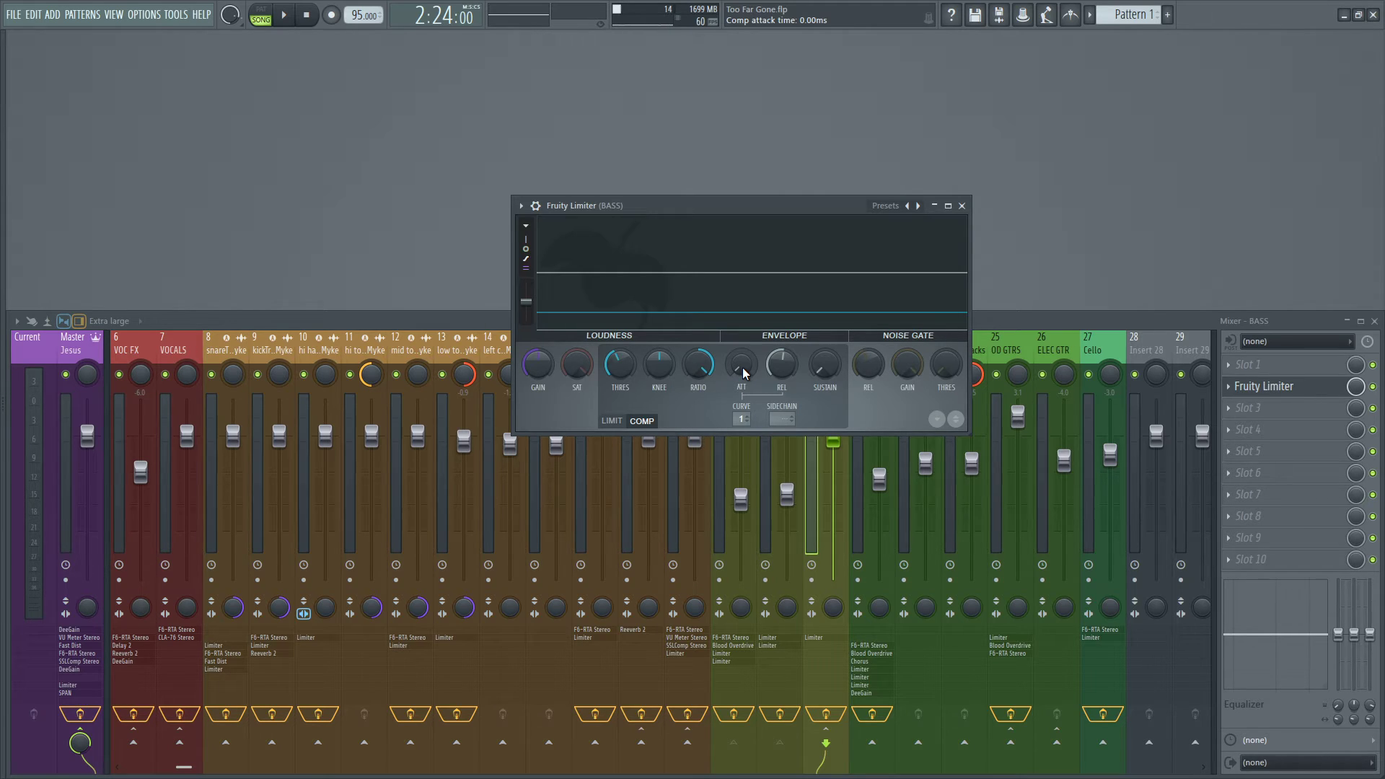
left_click(962, 206)
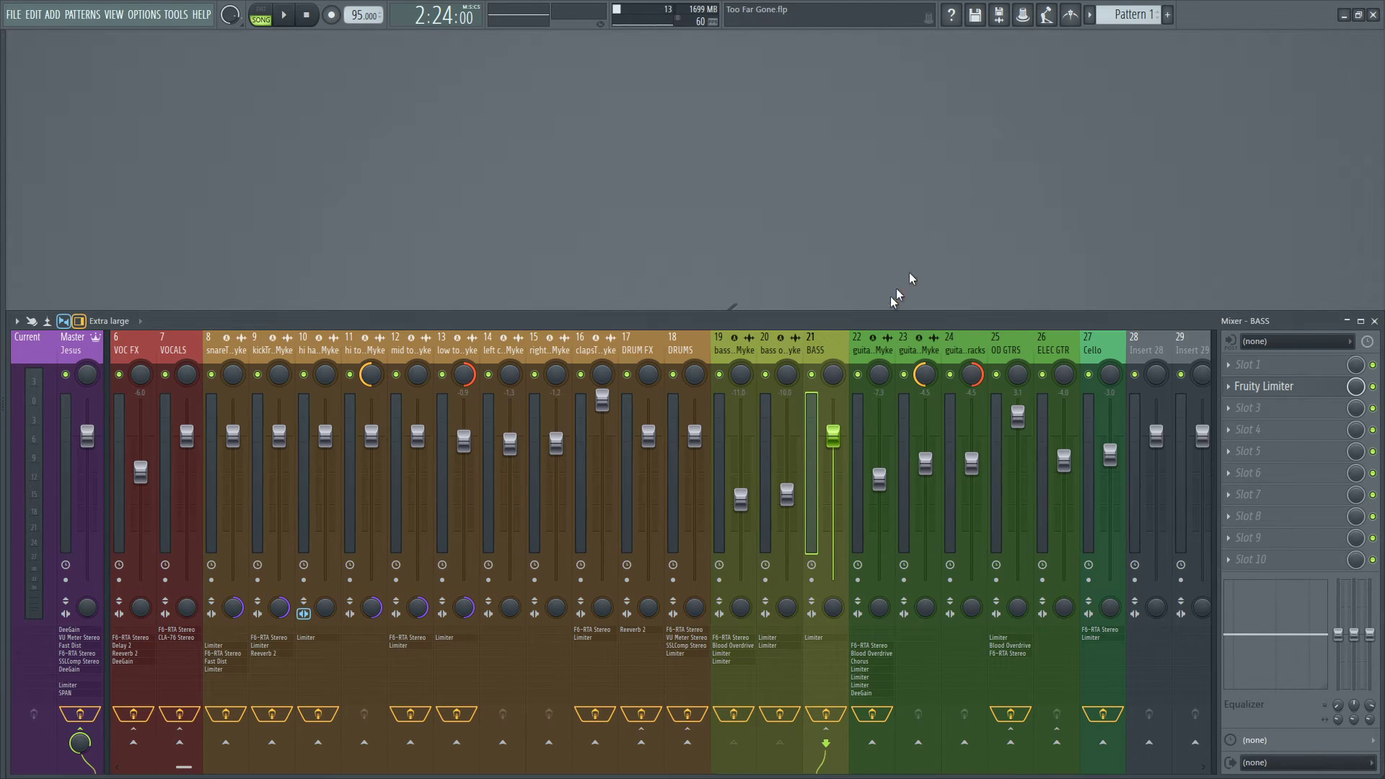
left_click(1053, 350)
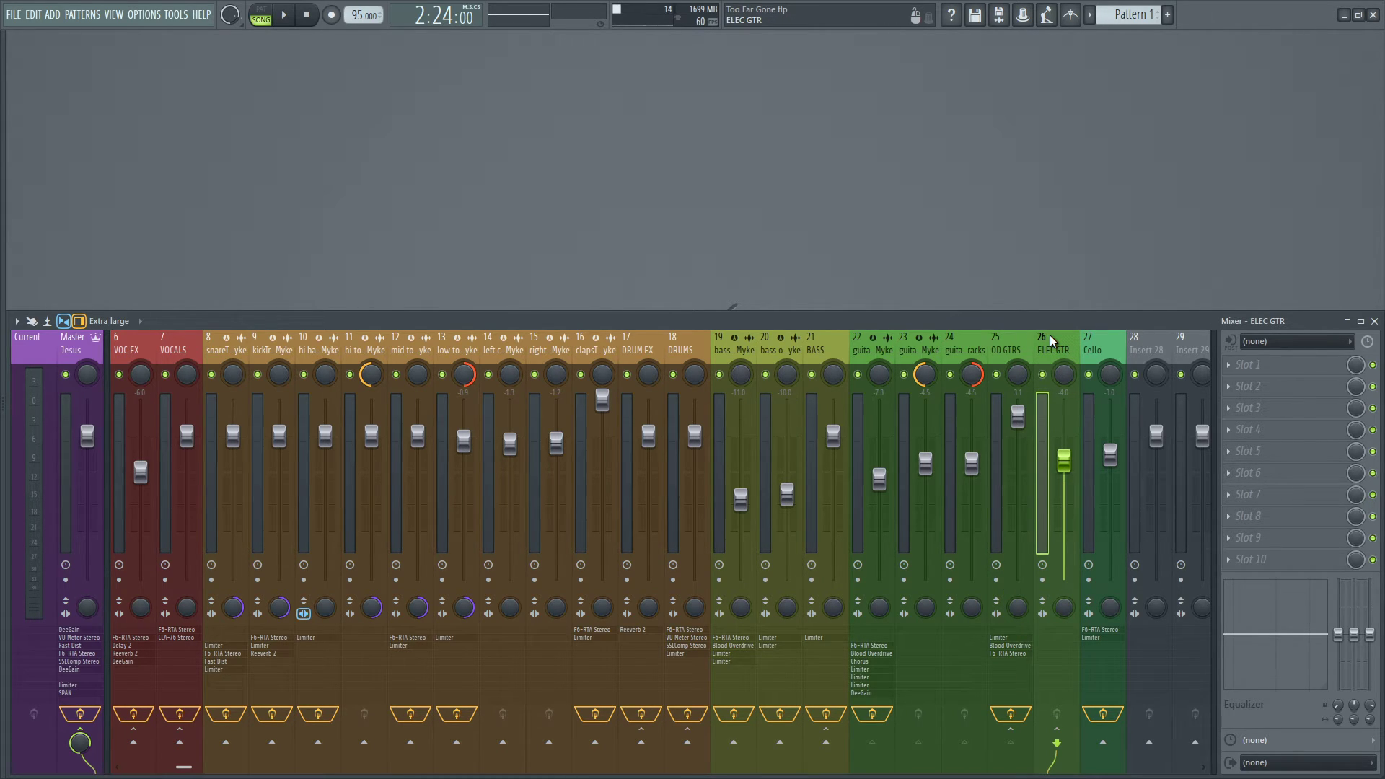
Select the Cello track, compare band 6 of its F6-RTA Stereo with band 6 on the master's, and close both plugins.
left_click(1089, 345)
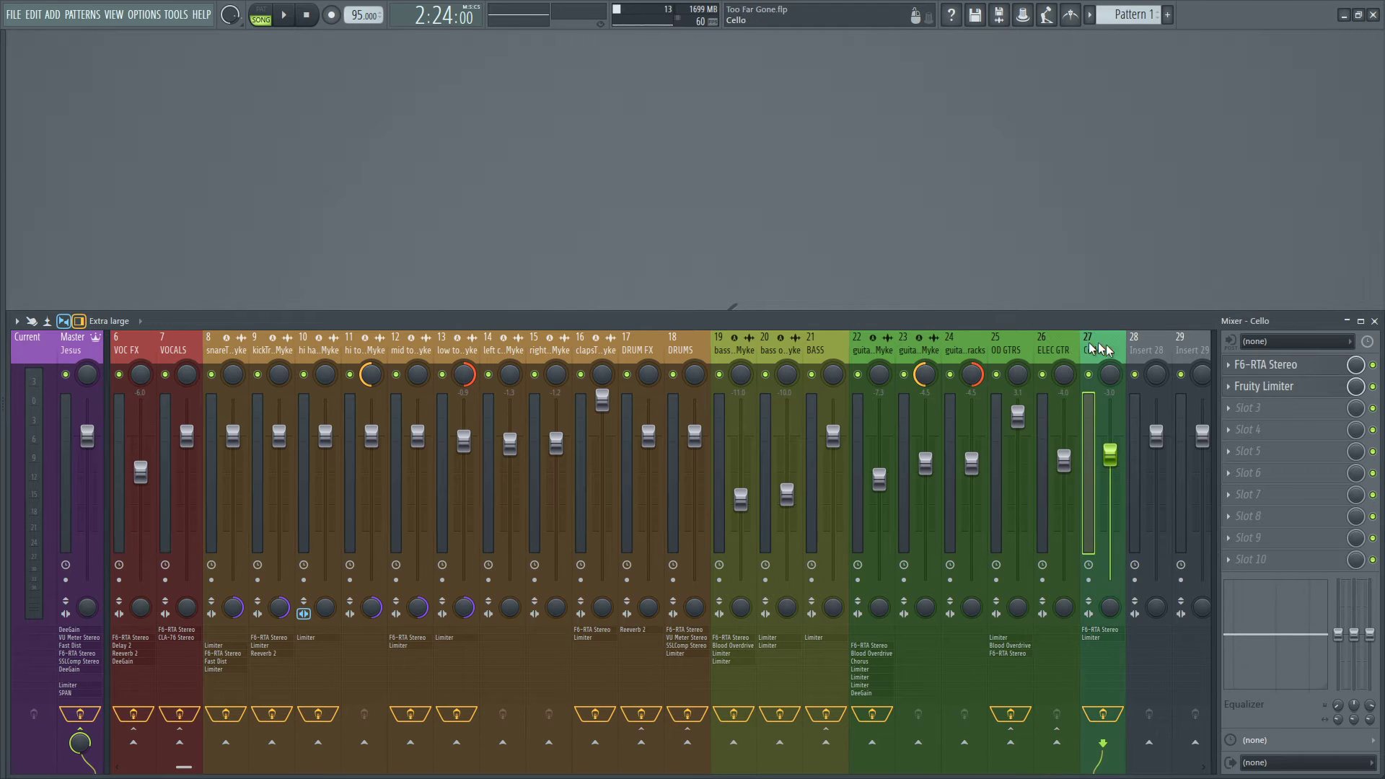
left_click(1272, 366)
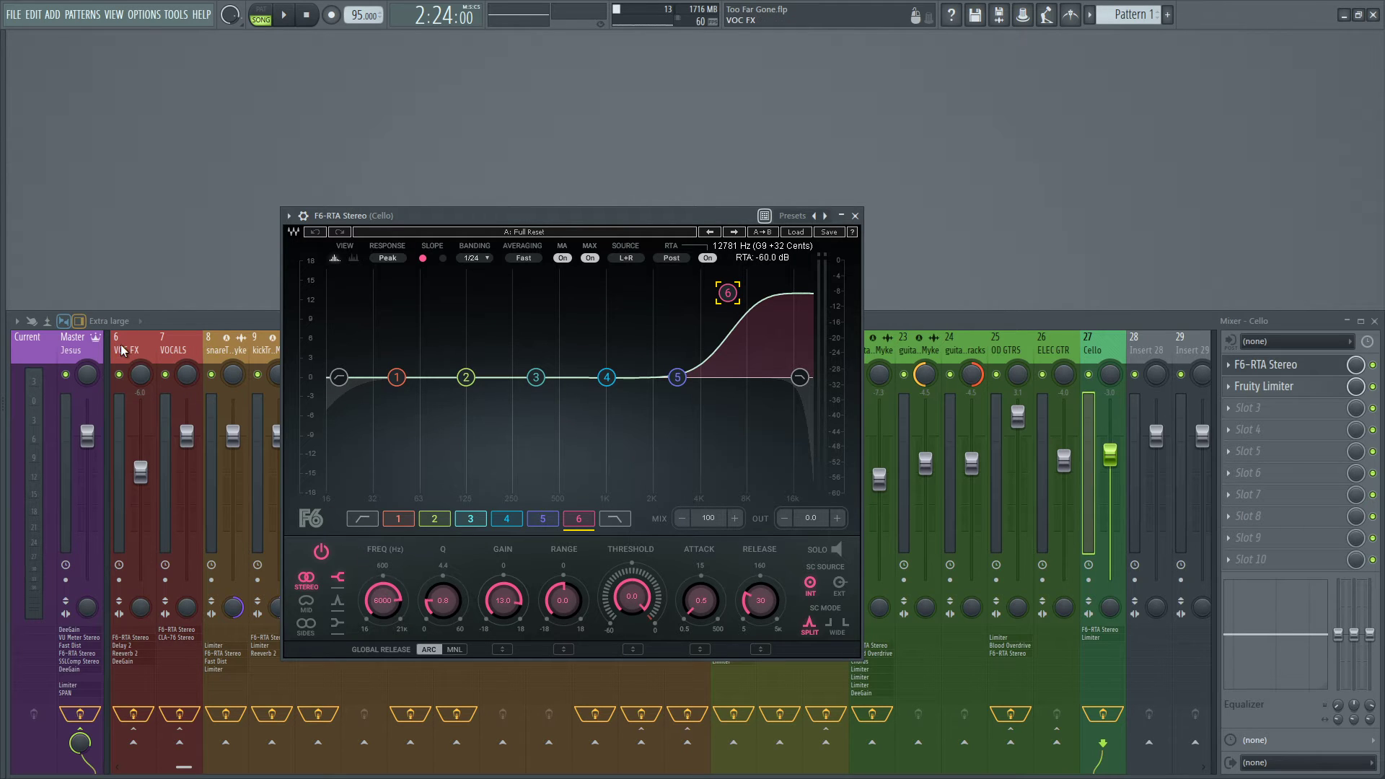
left_click(90, 349)
left_click(1299, 432)
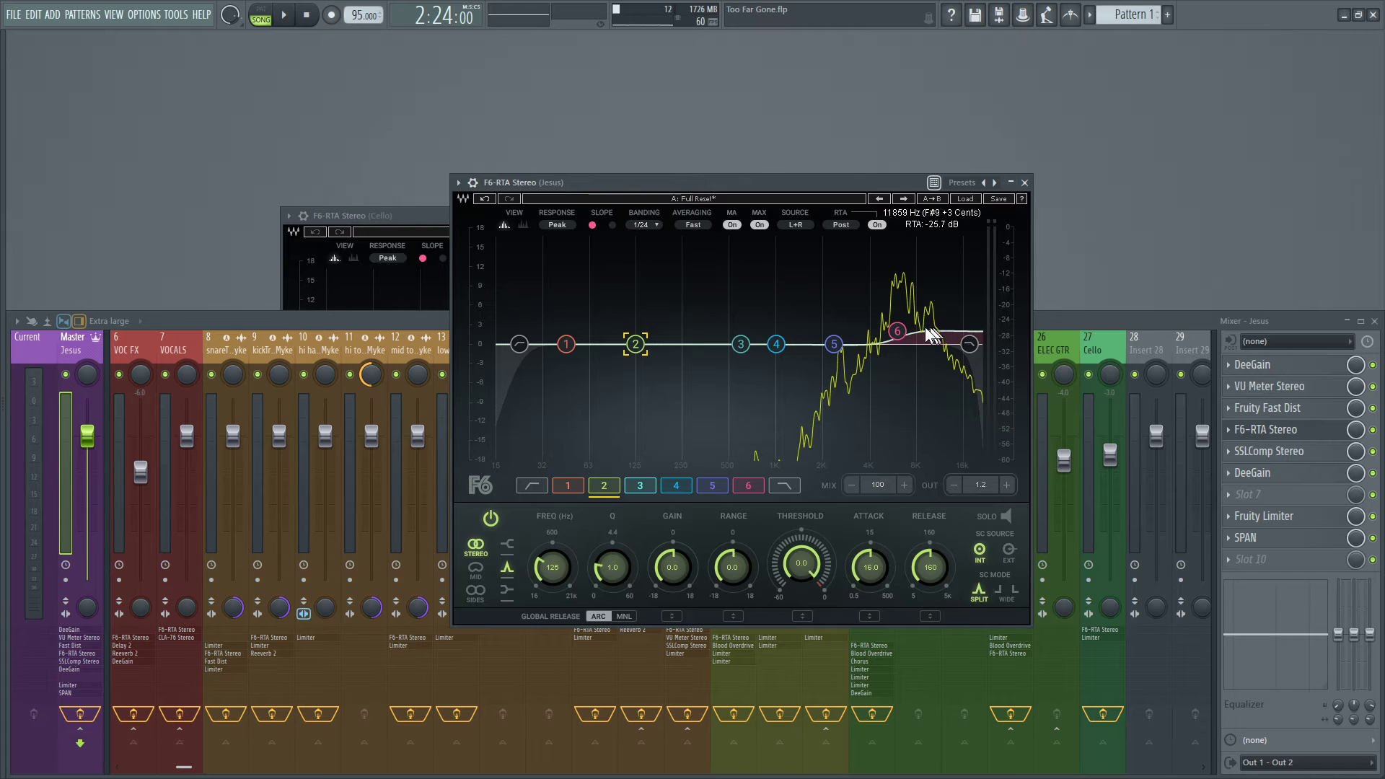
left_click(748, 485)
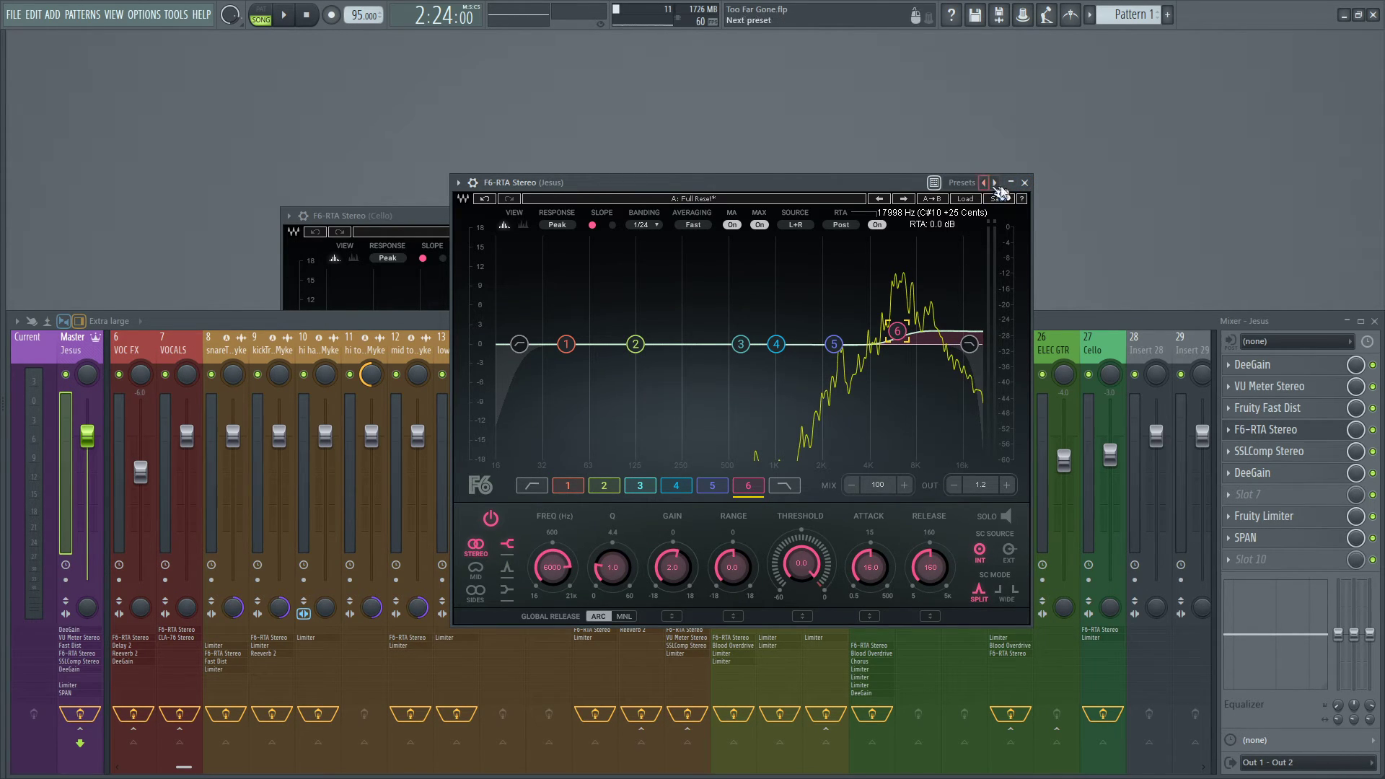
left_click(1024, 182)
left_click(567, 218)
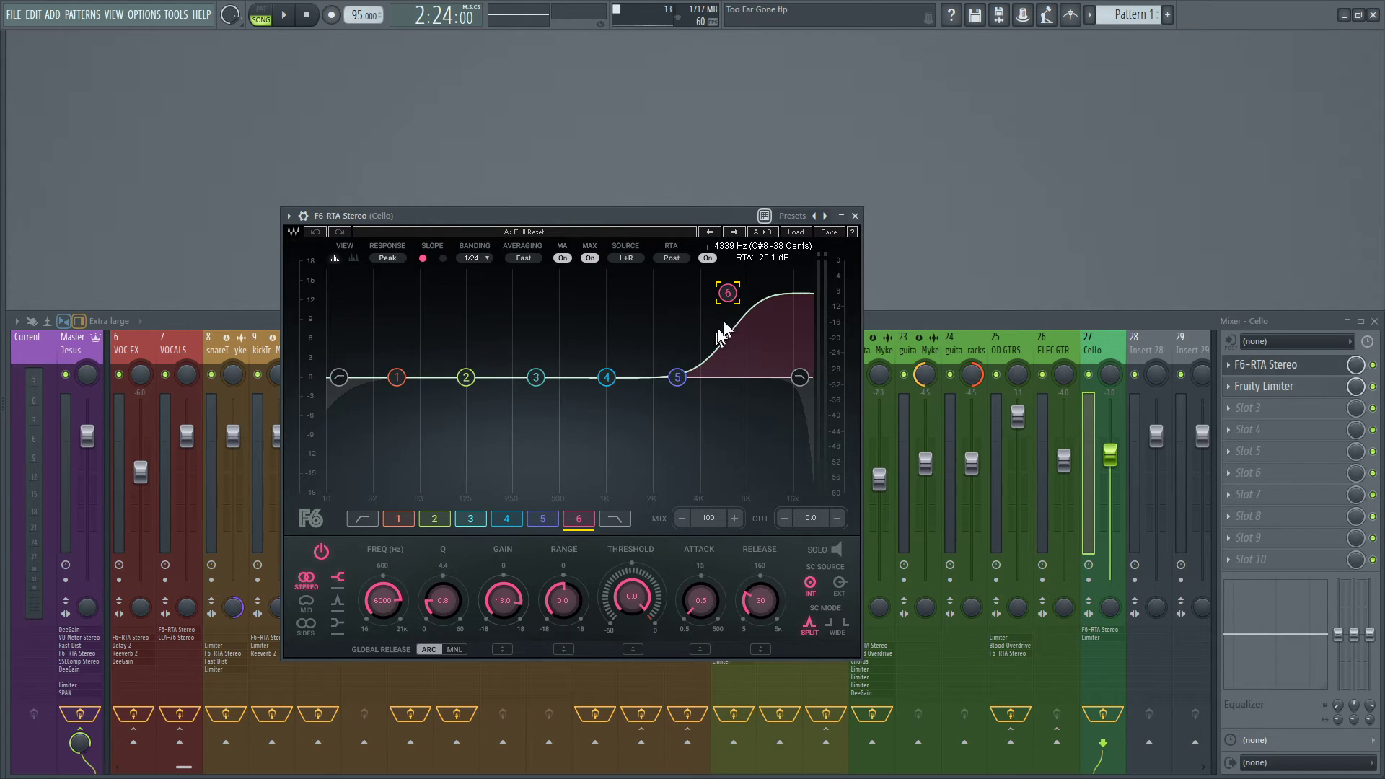
left_click(855, 215)
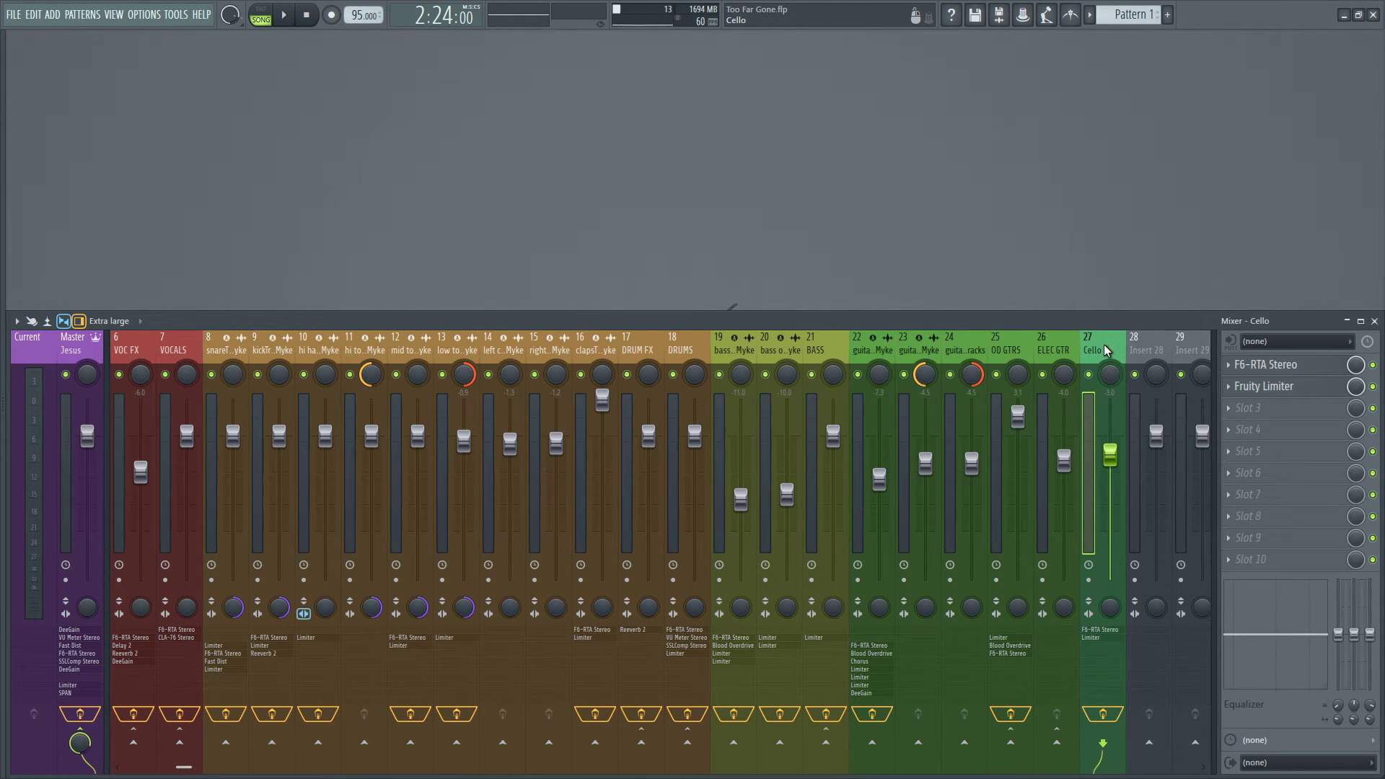
Reopen the Cello track's F6-RTA Stereo, solo the Cello track and check its clip's position in the playlist.
left_click(1263, 366)
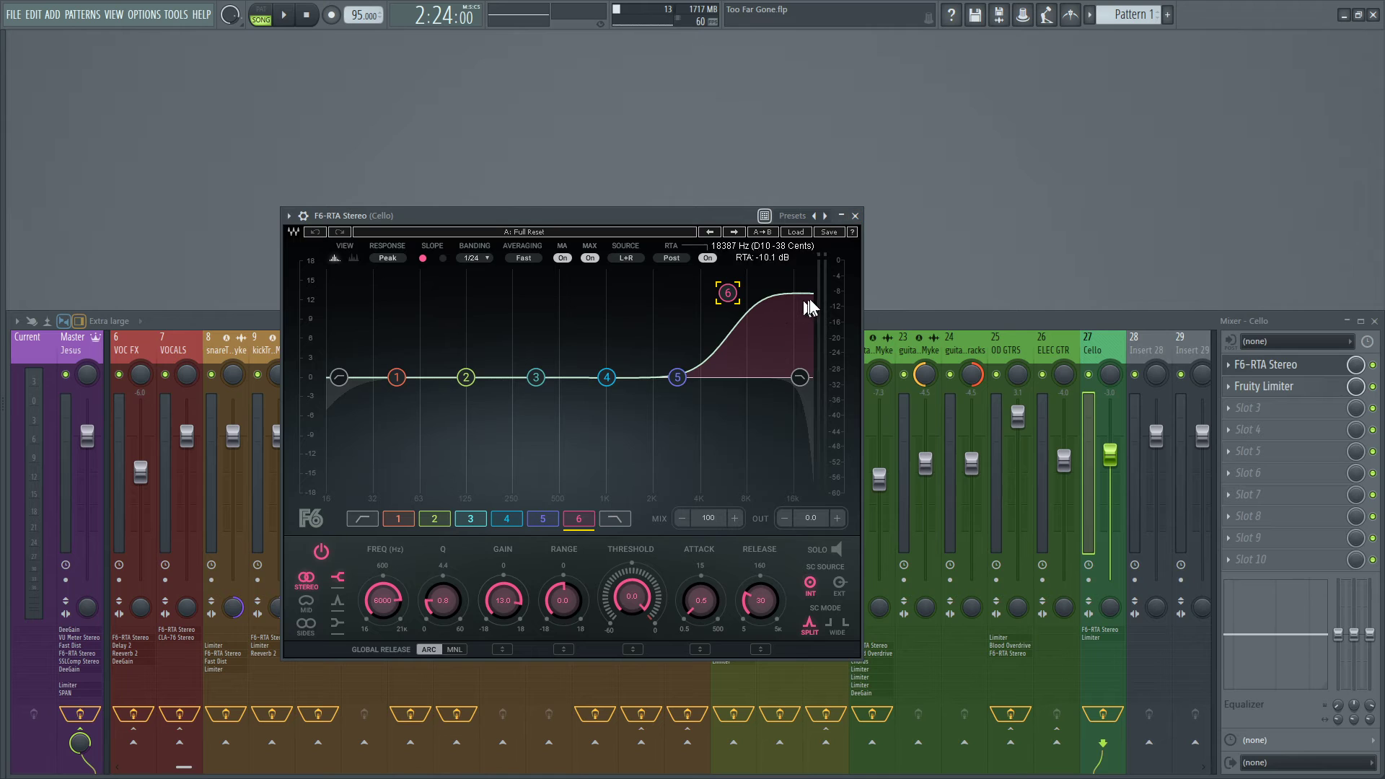
right_click(1093, 371)
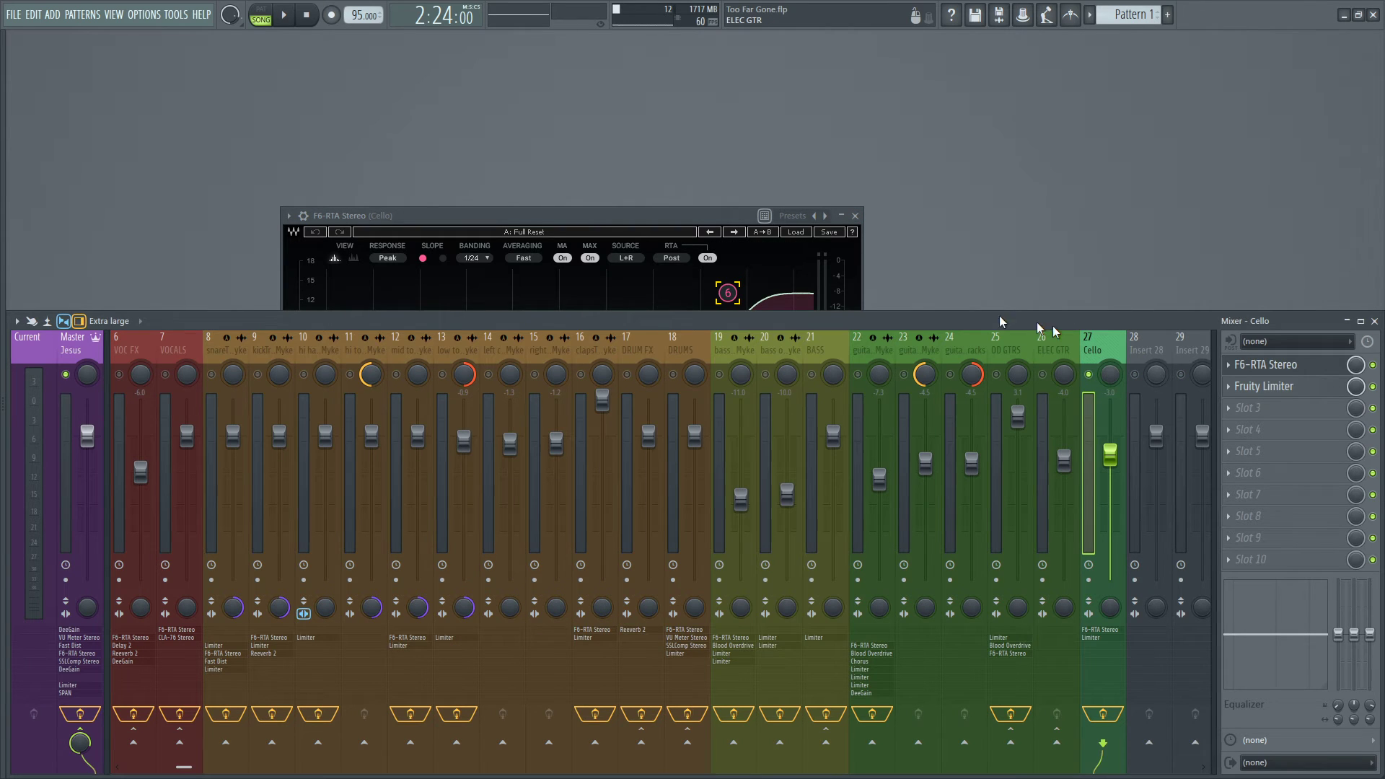
left_click(620, 218)
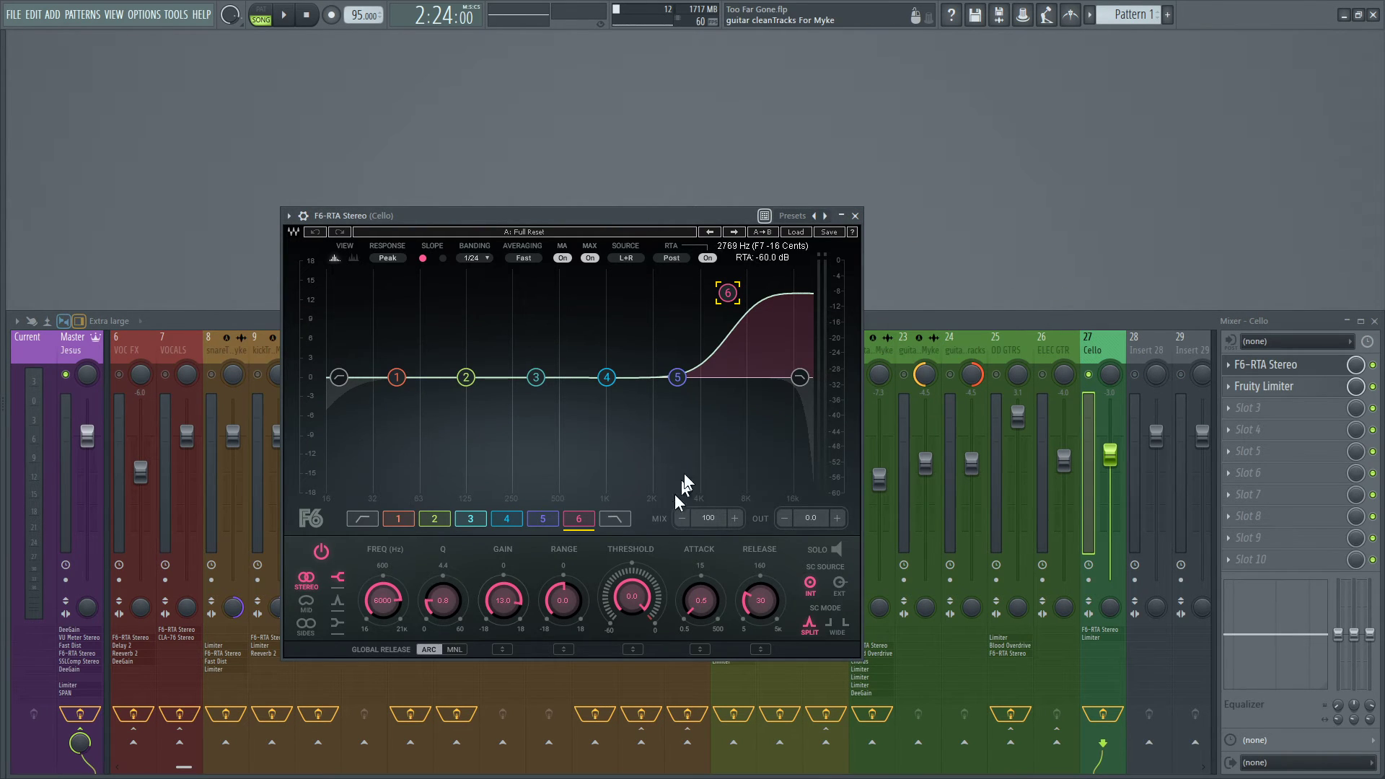
key("F5")
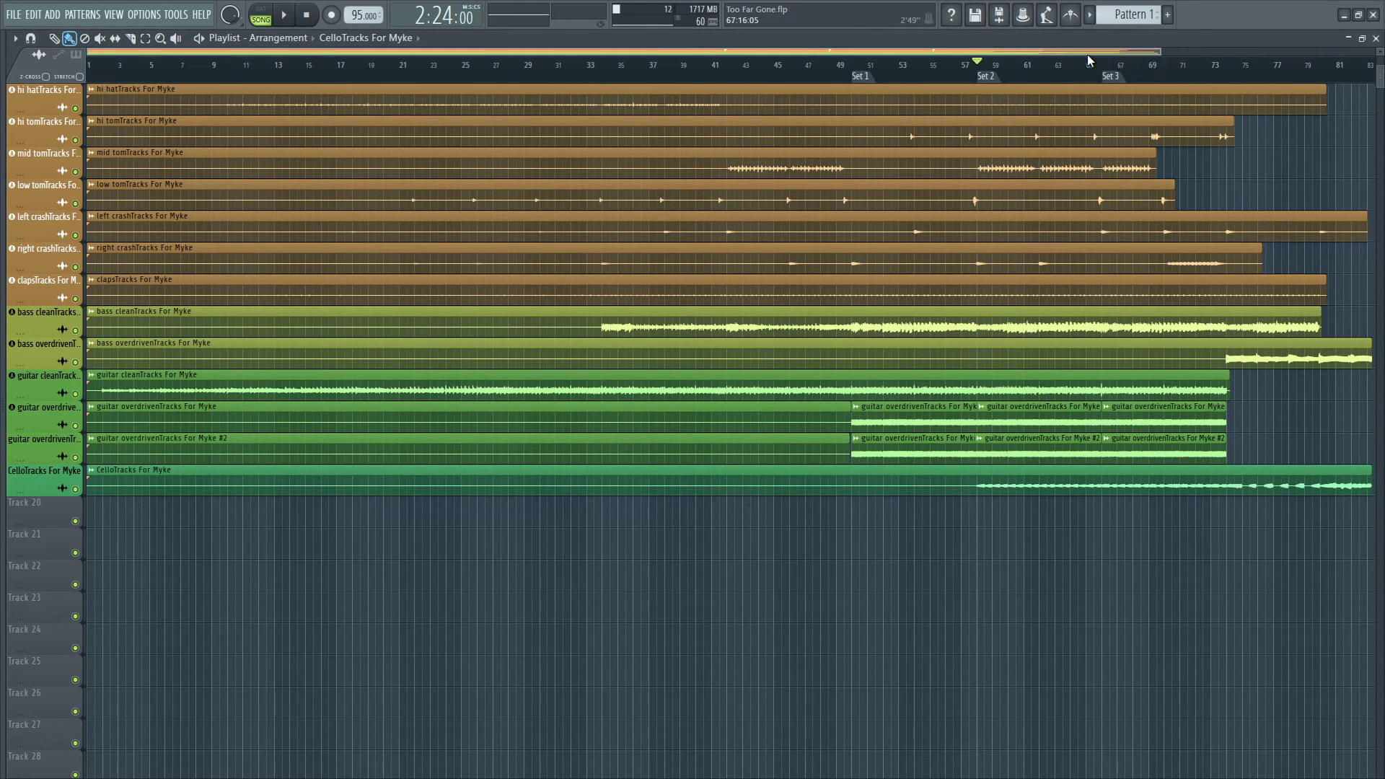
key("F5")
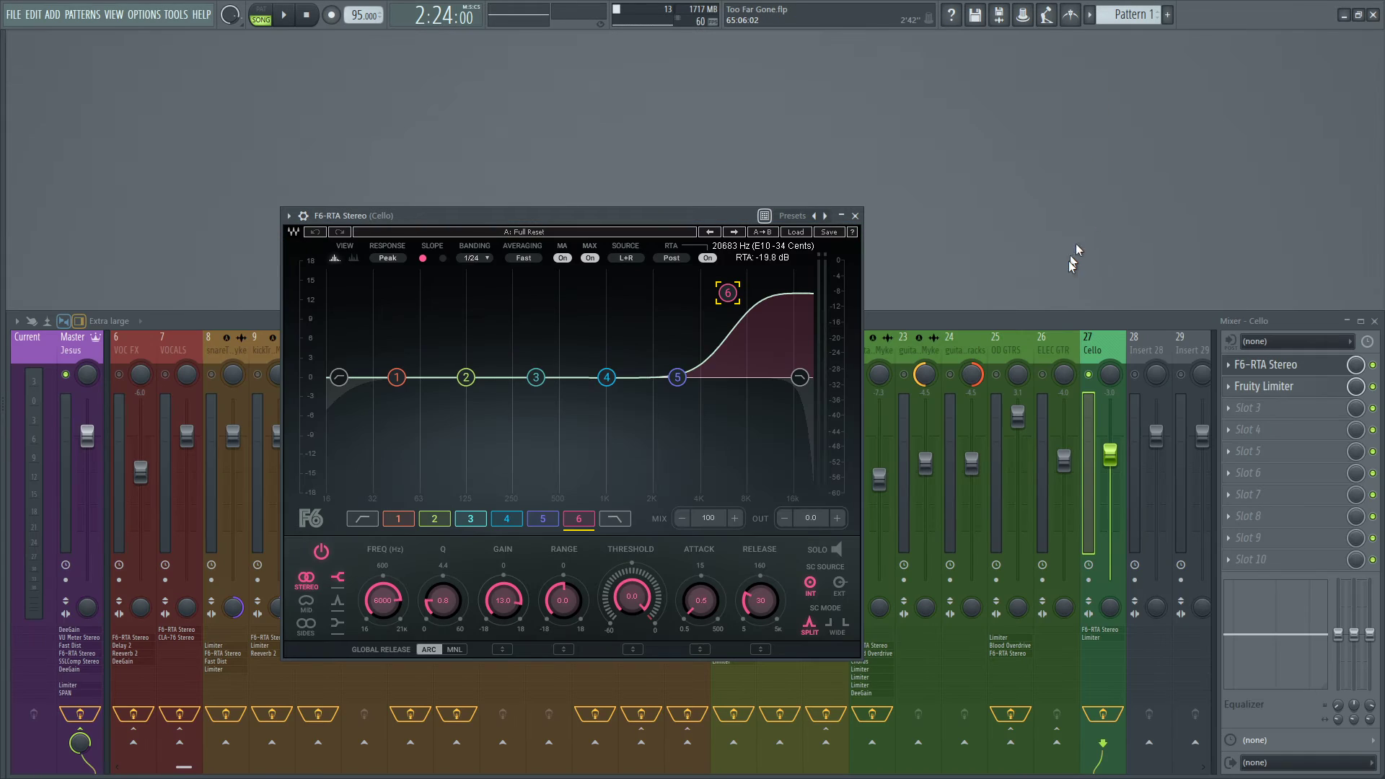
Solo band 6 in the Cello's F6-RTA Stereo, play the song to hear that band, and switch the band solo off.
left_click(828, 551)
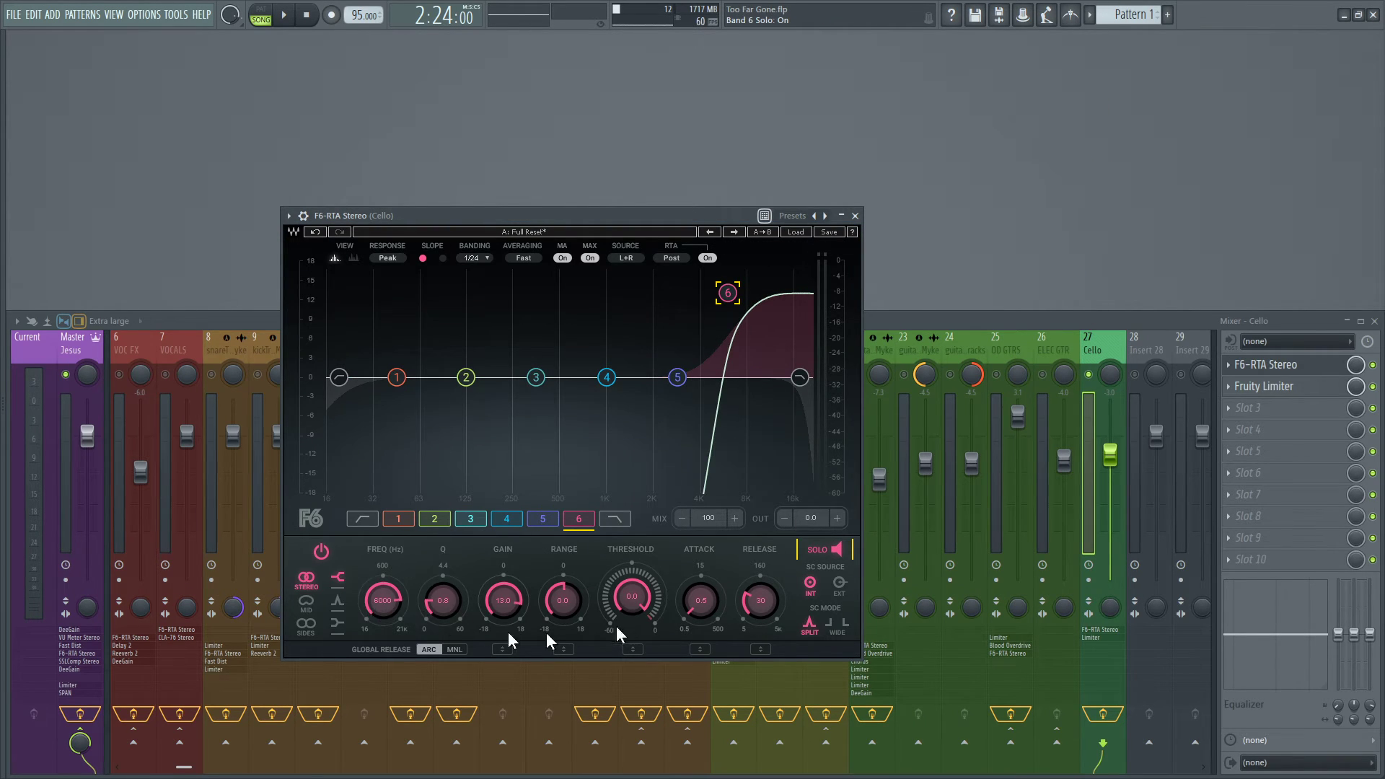
key("space")
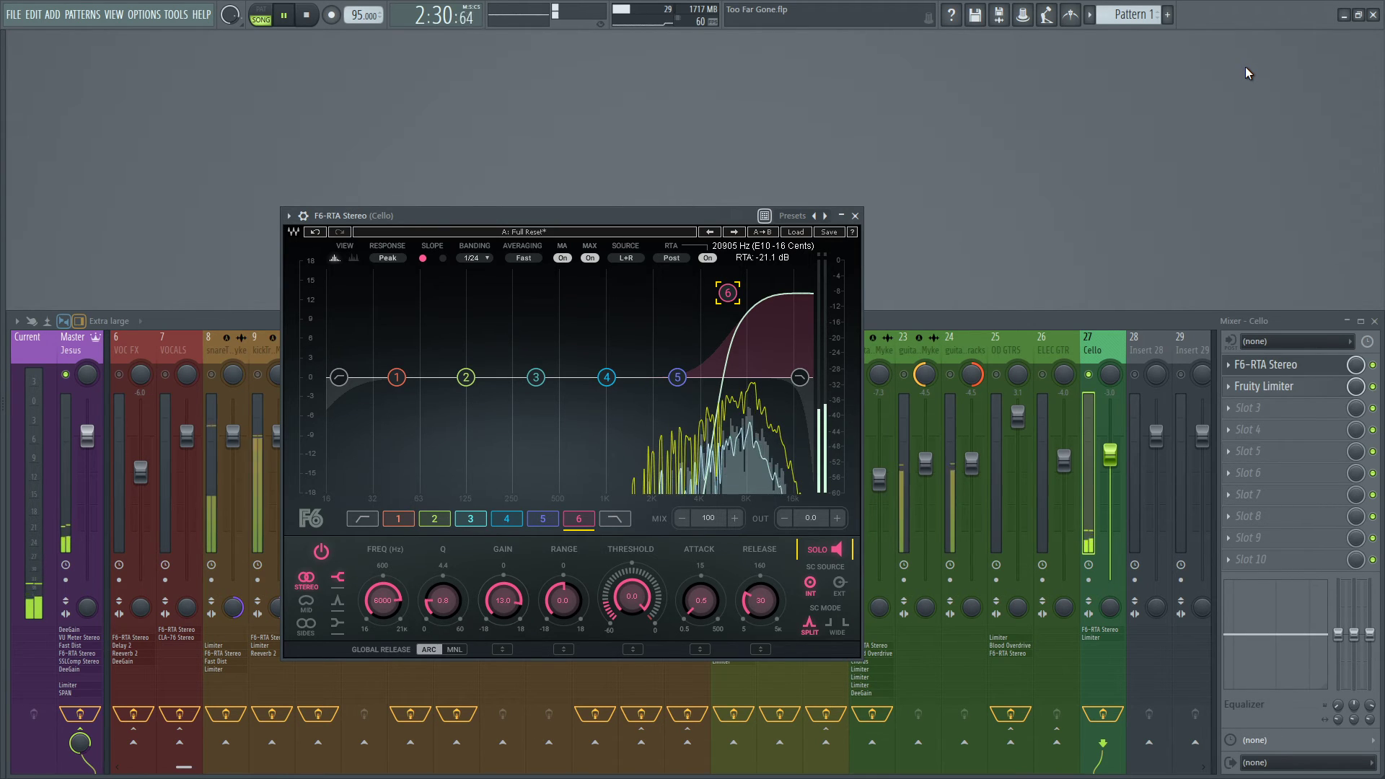
key("space")
left_click(837, 549)
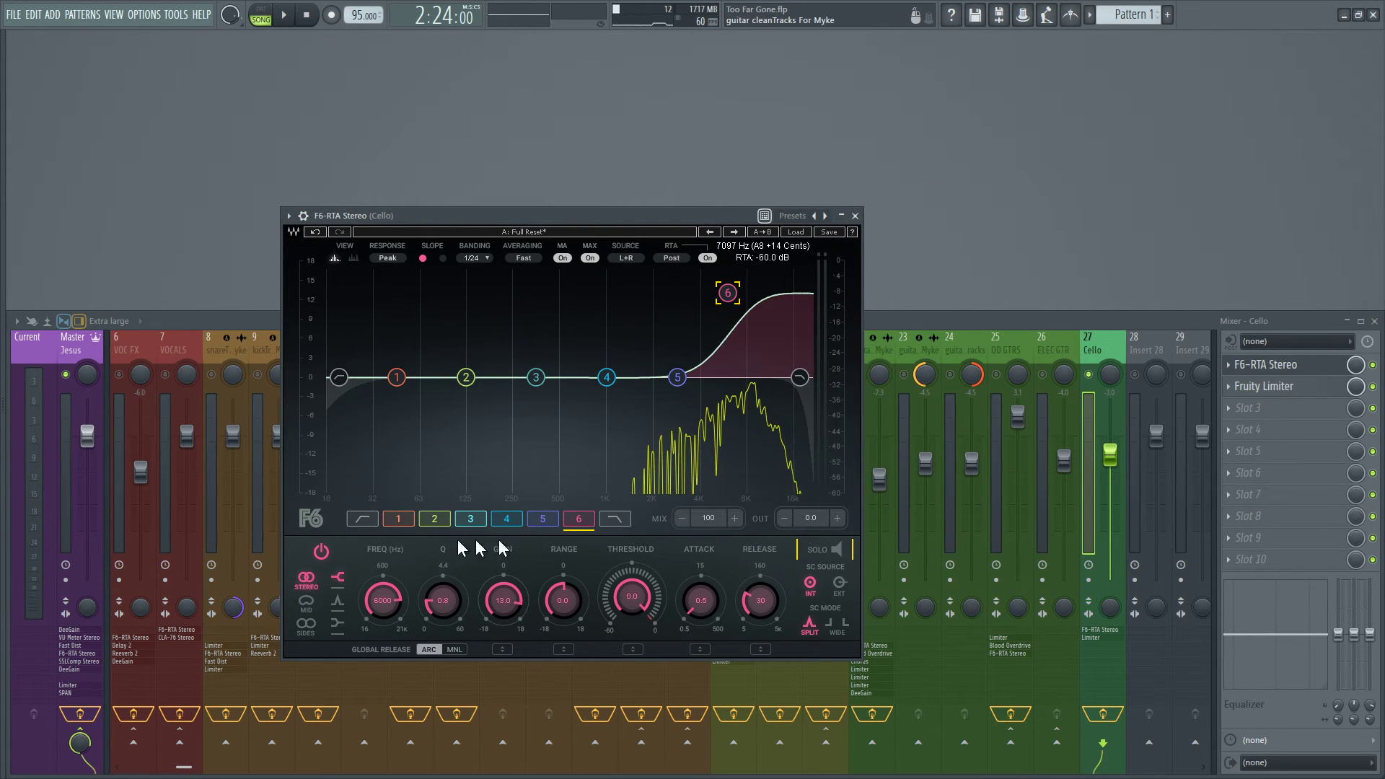
Play the soloed cello with band 6 of the F6-RTA Stereo bypassed and again with it enabled, and close the plugin.
left_click(321, 551)
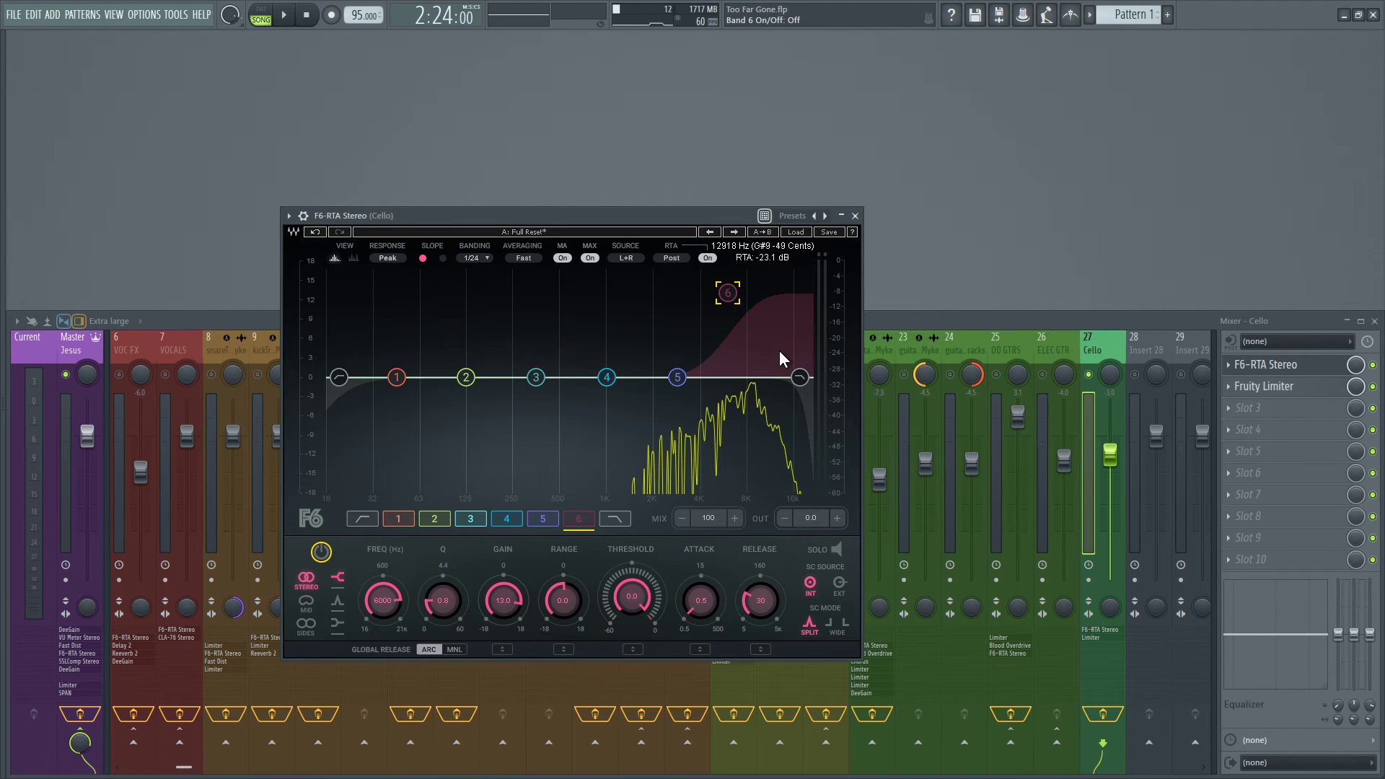
key("space")
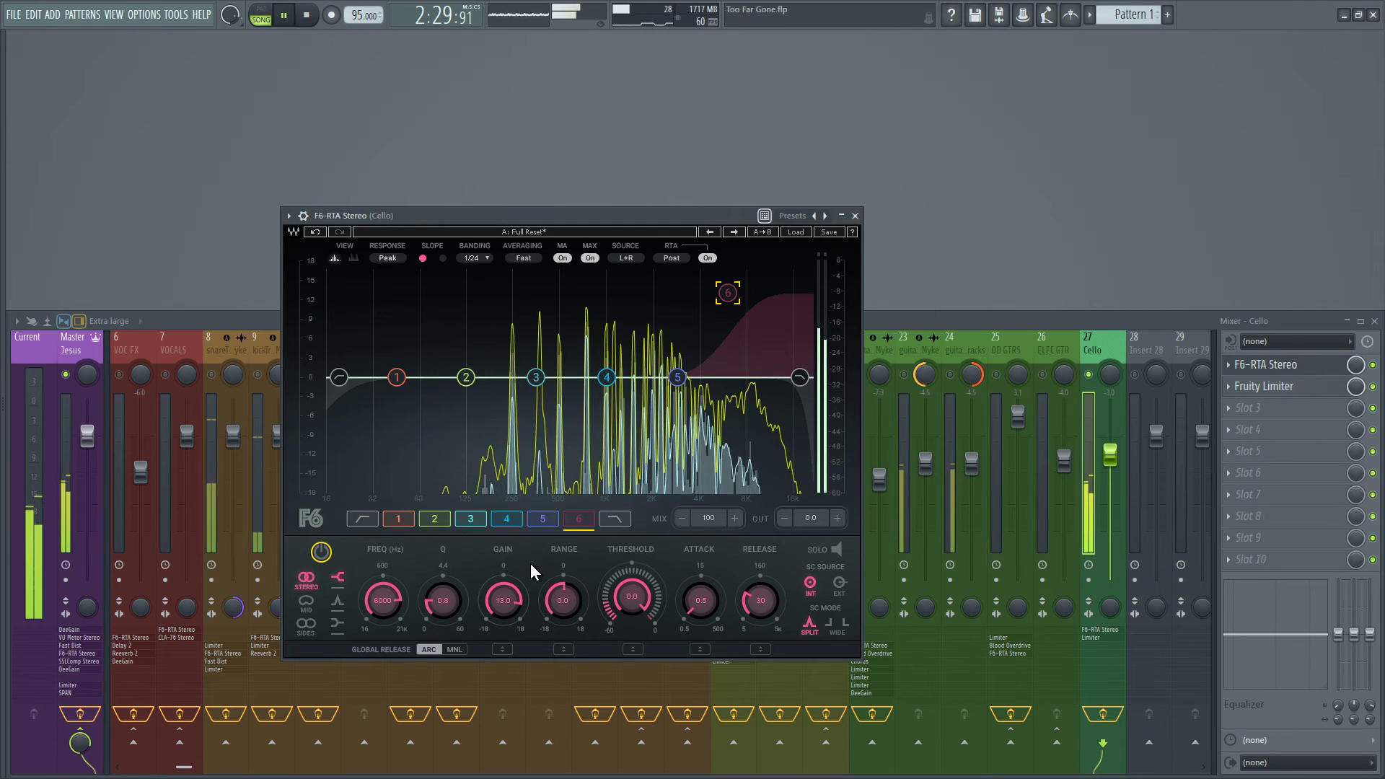
key("space")
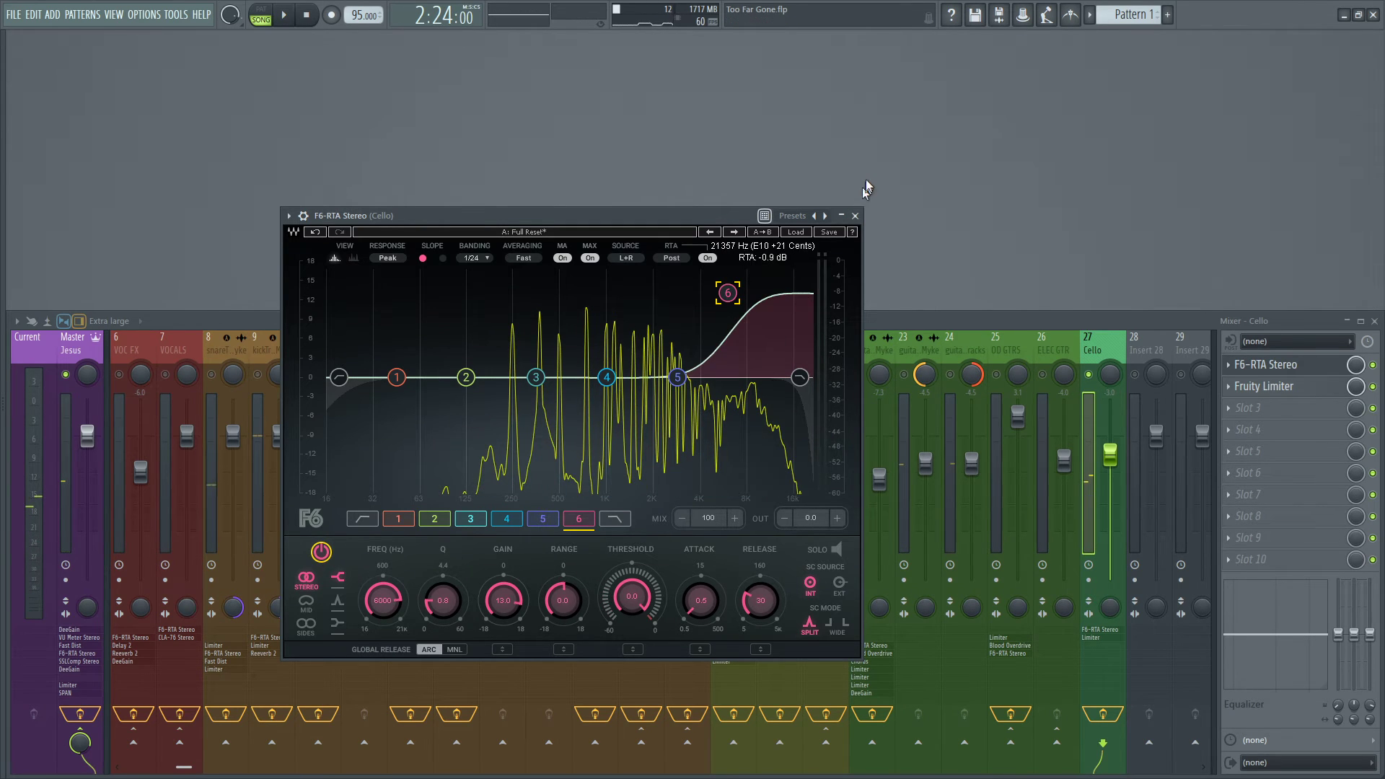
key("space")
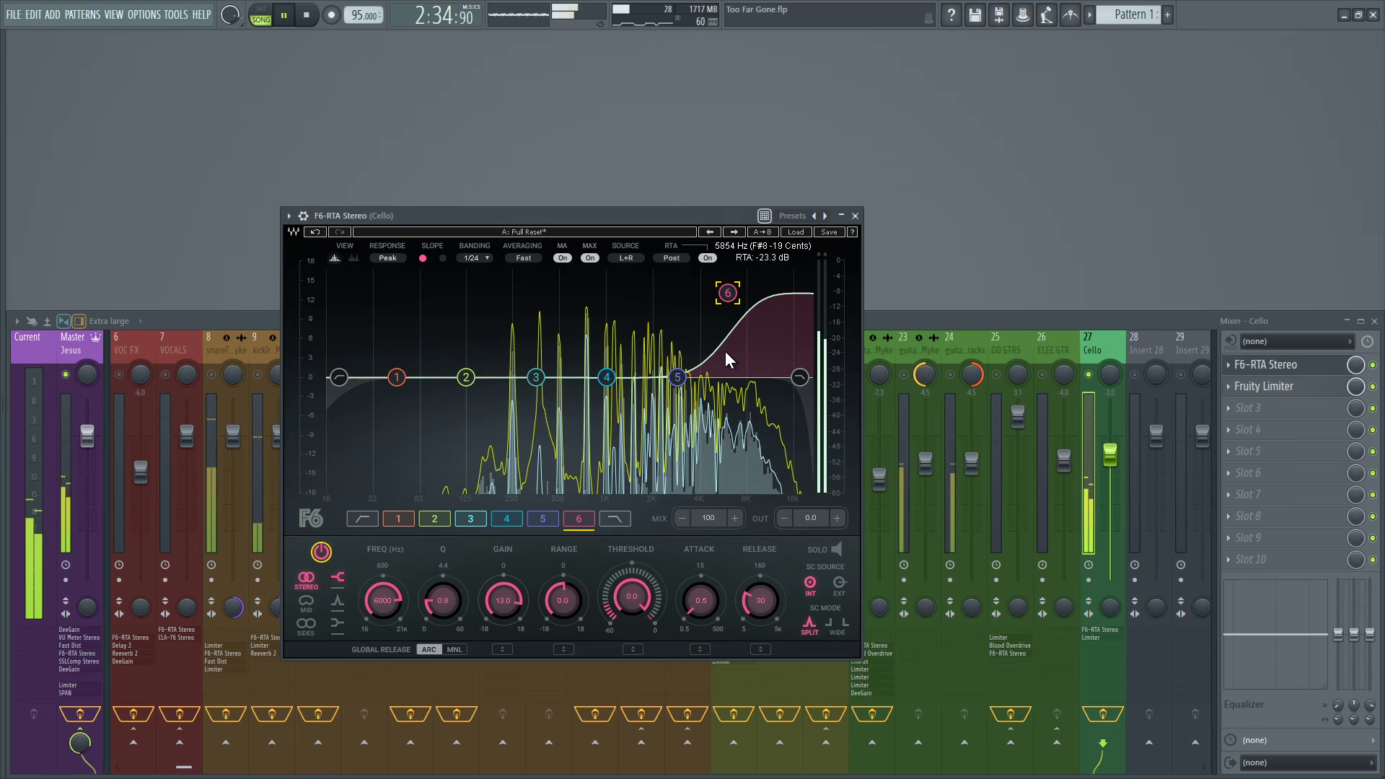
key("space")
left_click(855, 216)
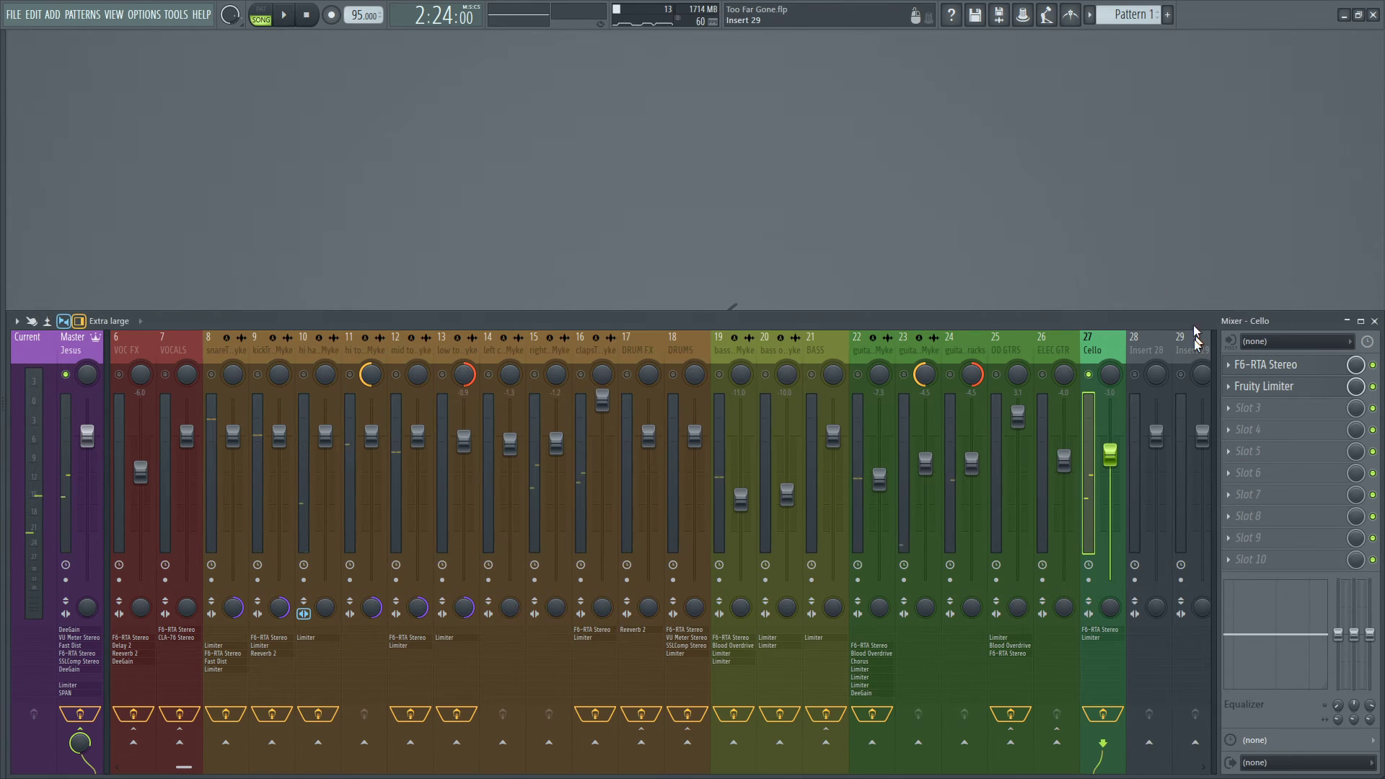
Review the band 6 high-frequency boost in the Cello's F6-RTA Stereo once more and close the plugin.
left_click(1229, 364)
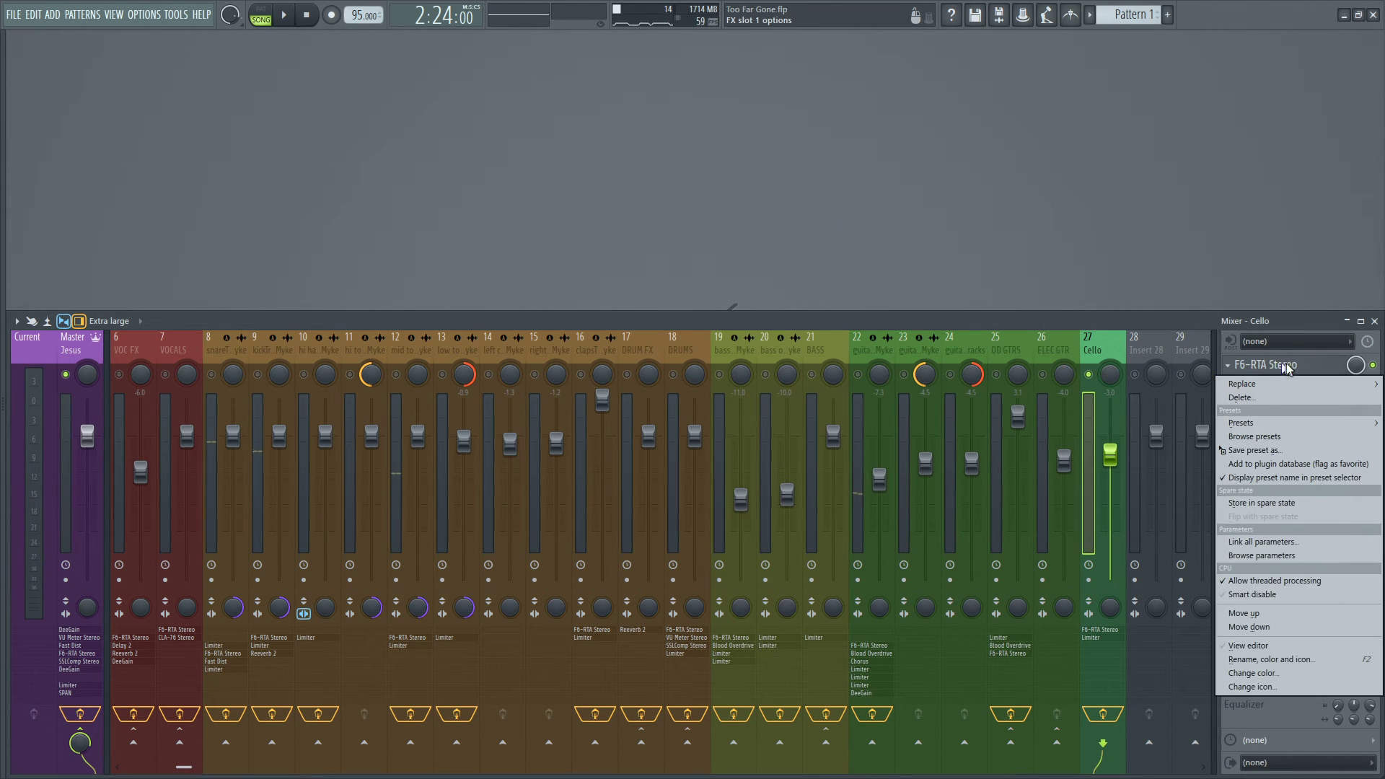
left_click(1284, 368)
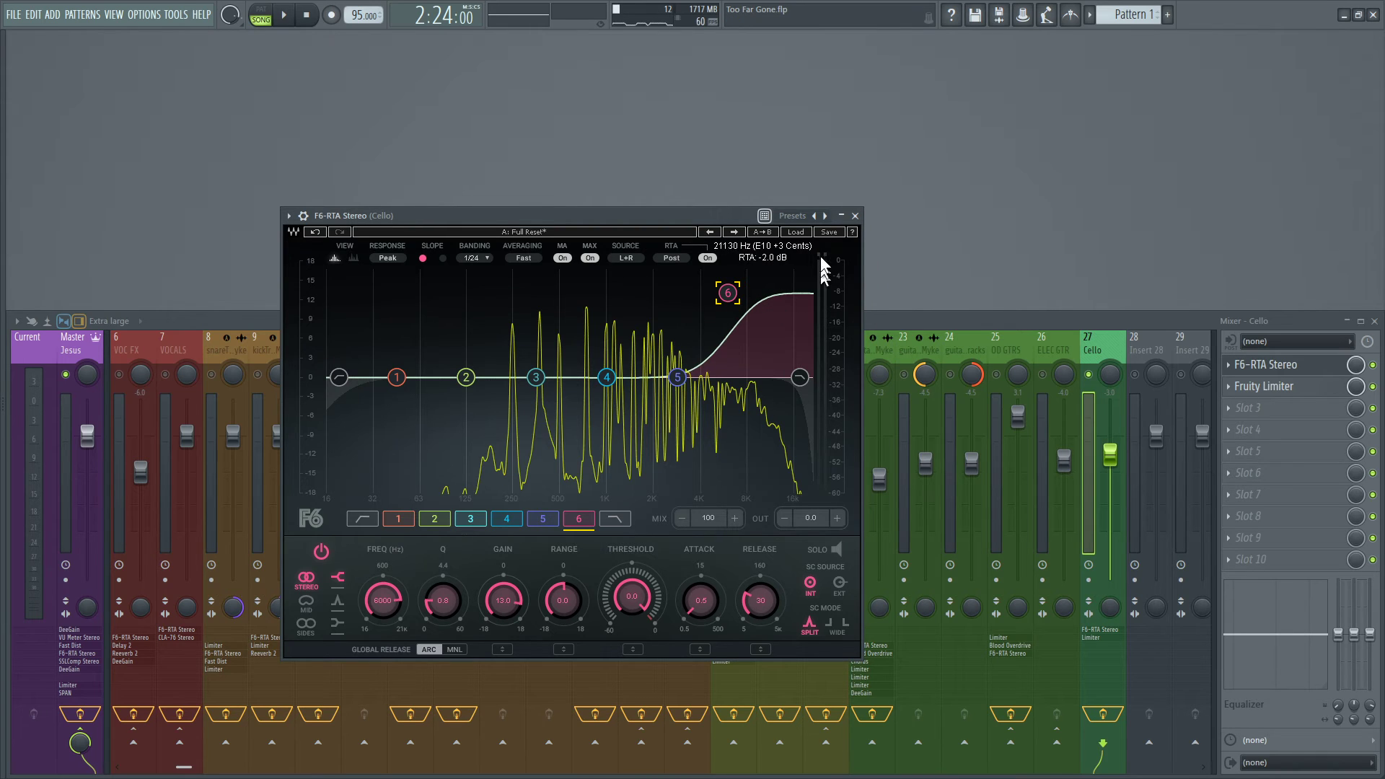
left_click(855, 216)
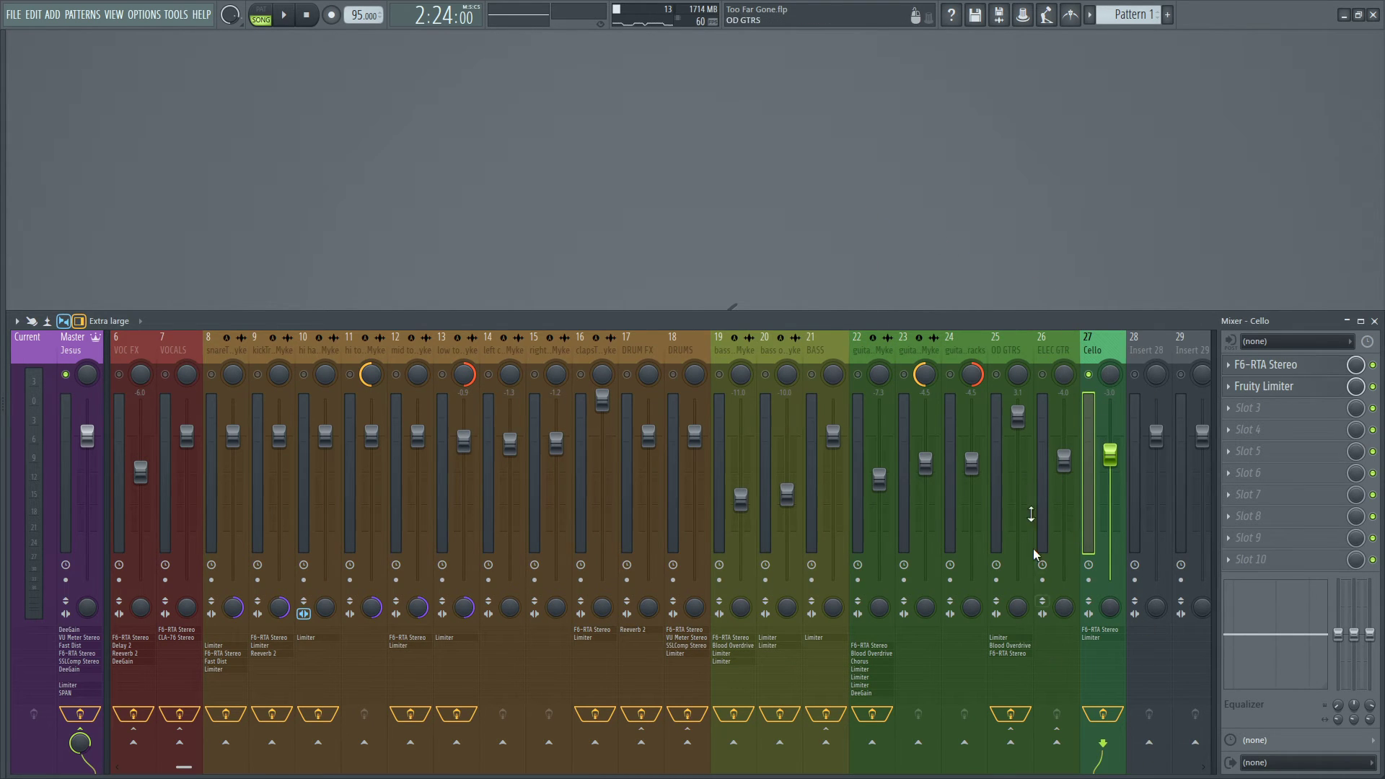
Open the Cello's Fruity Limiter, check bands 1 to 5 of its F6-RTA Stereo for changes, and close the F6-RTA Stereo.
left_click(1274, 389)
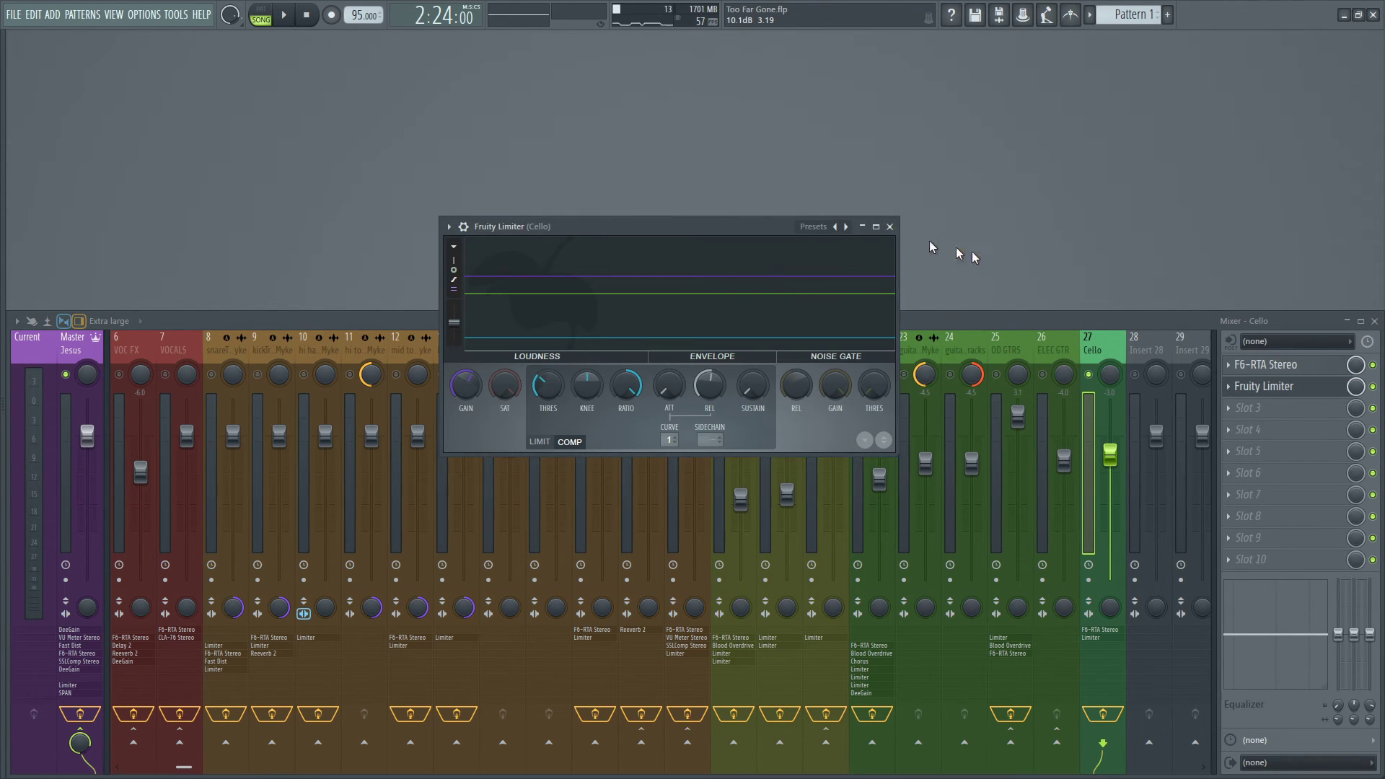
left_click(1268, 364)
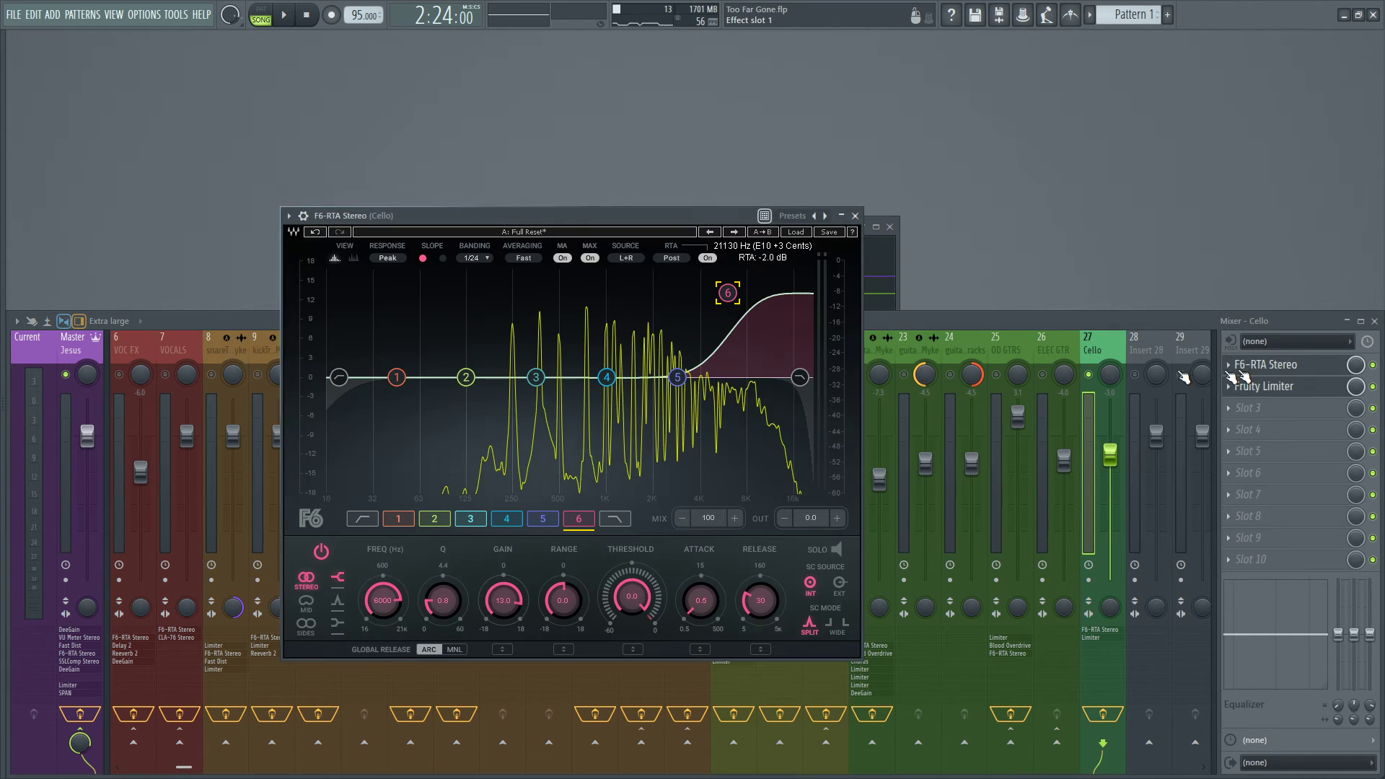
left_click(400, 520)
left_click(437, 520)
left_click(473, 520)
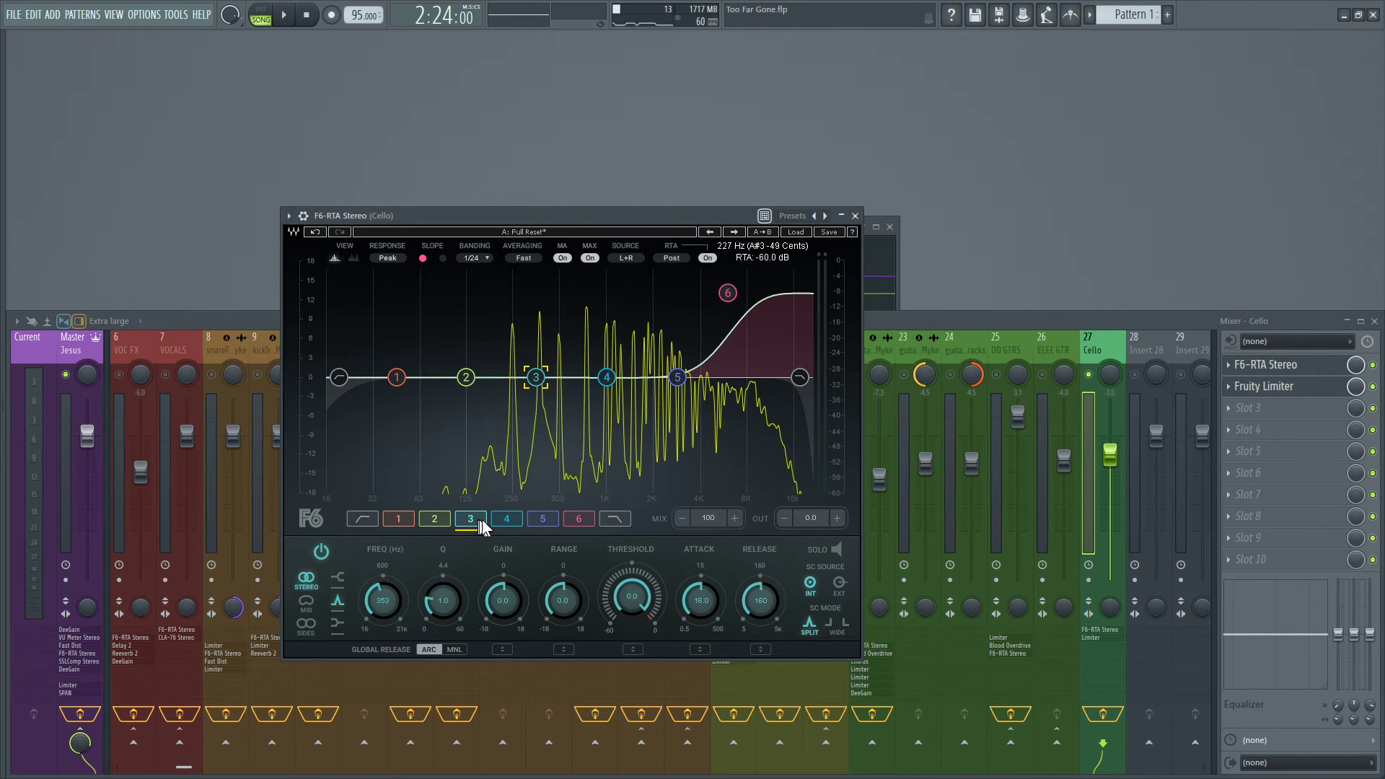
left_click(508, 519)
left_click(533, 519)
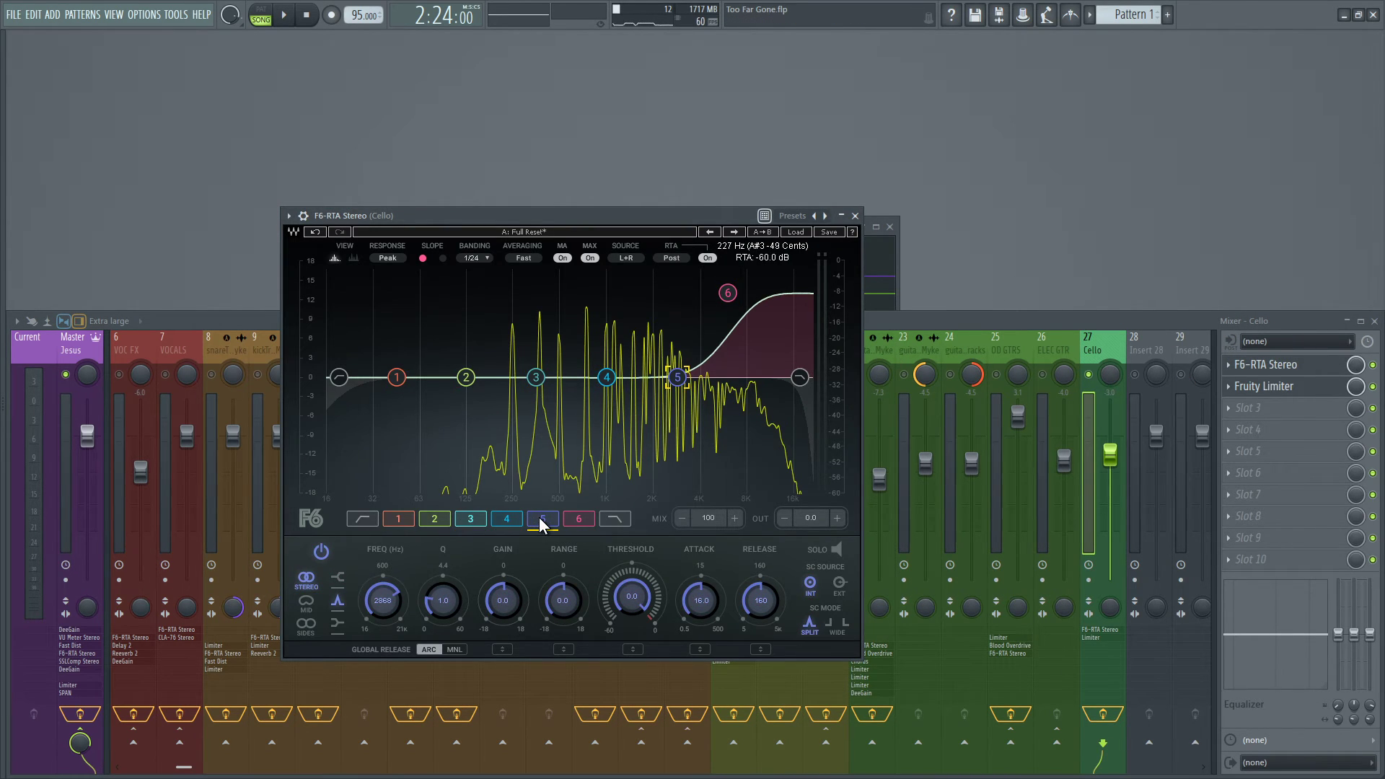
left_click(855, 216)
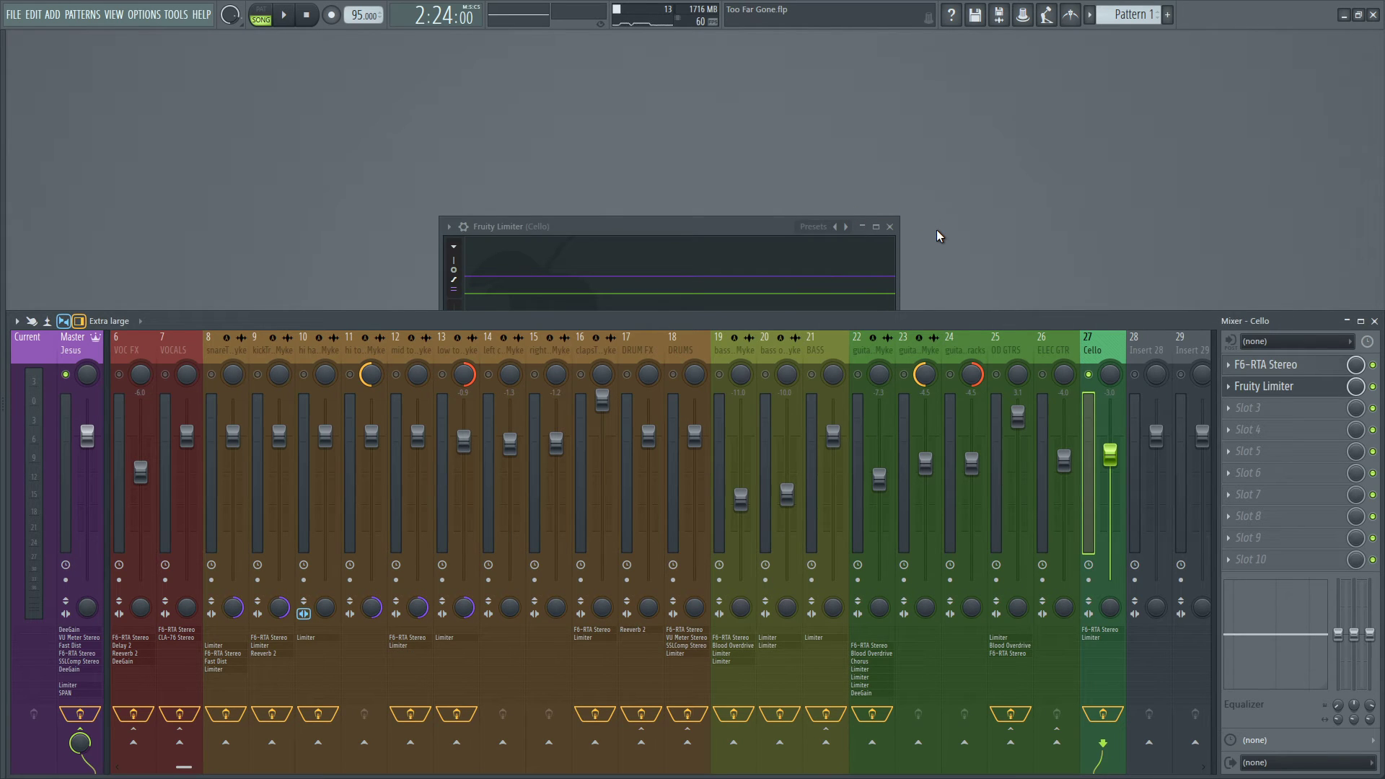
Inspect the COMP settings of the Cello's Fruity Limiter, unsolo the Cello track and close the plugin.
left_click(772, 227)
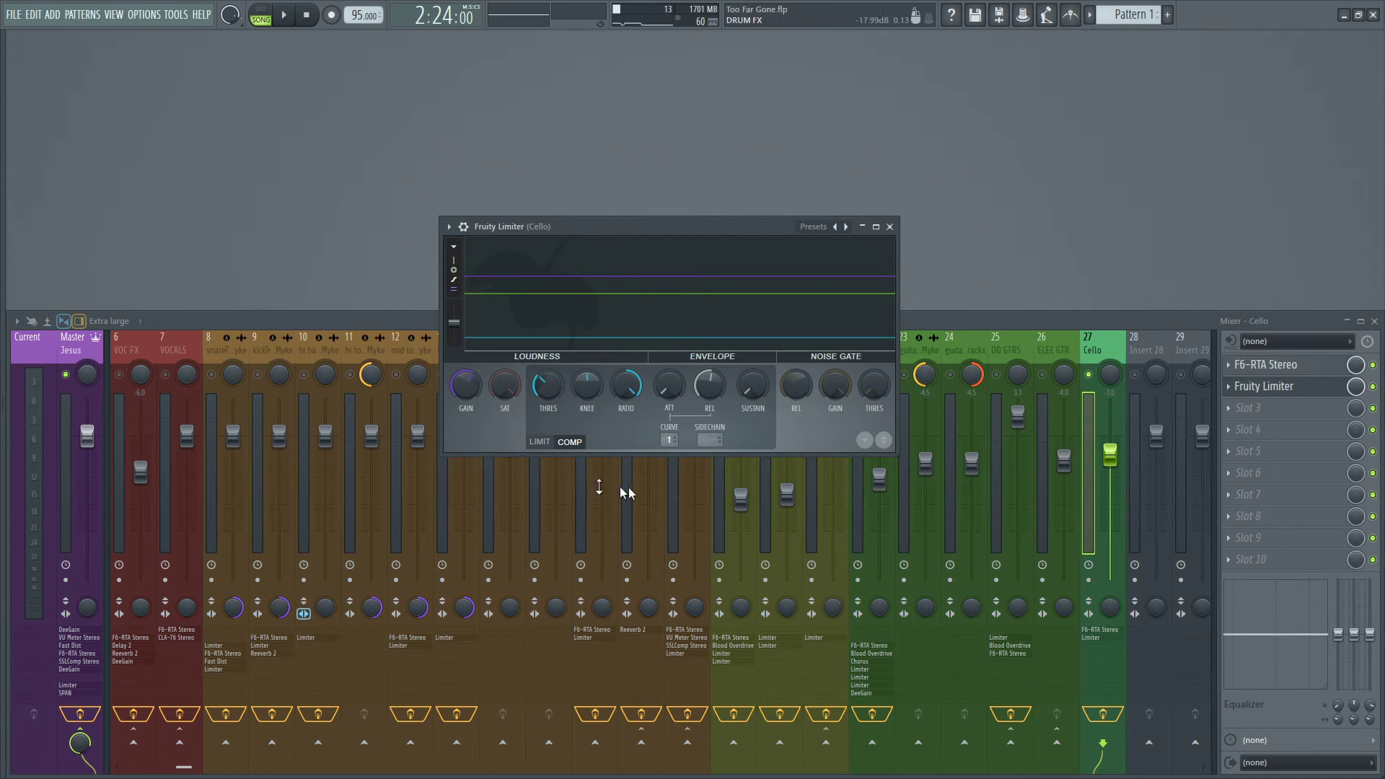
right_click(1089, 374)
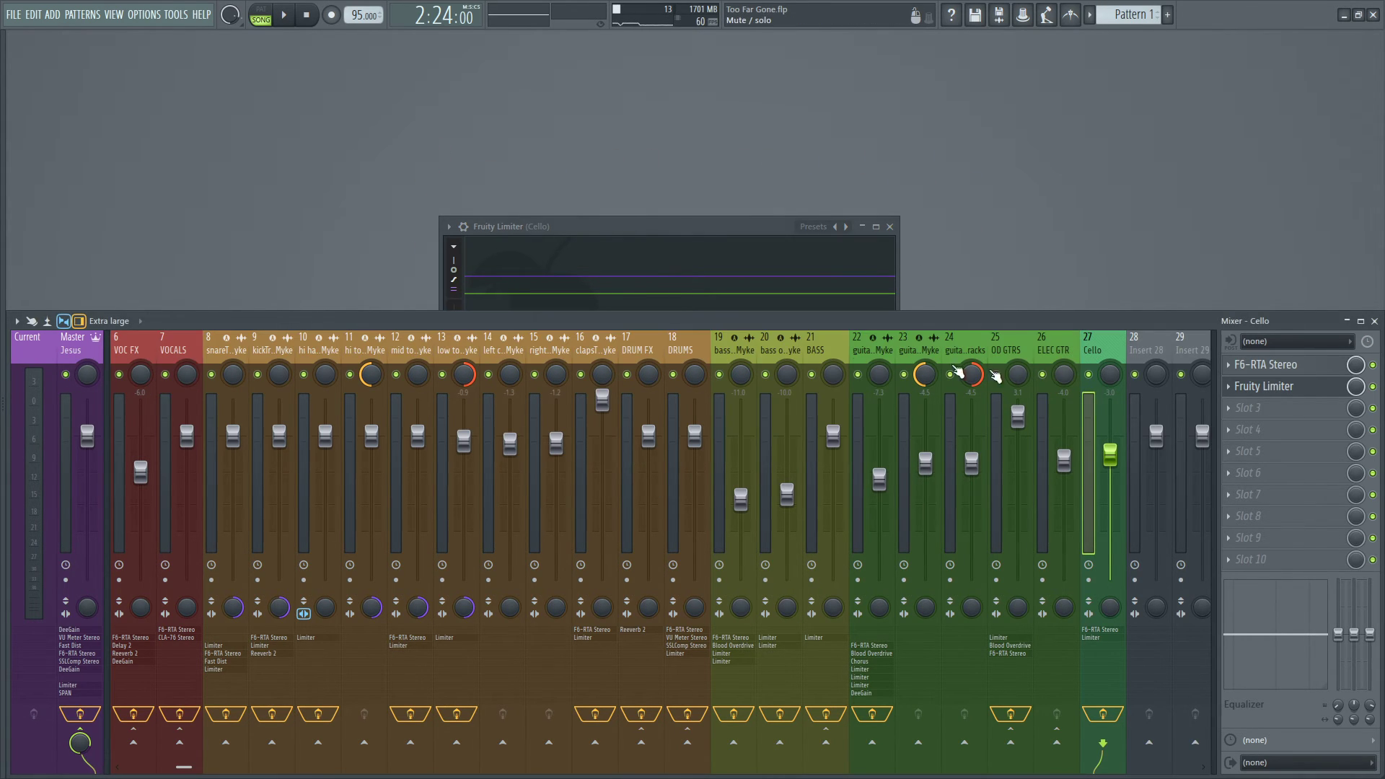
left_click(674, 226)
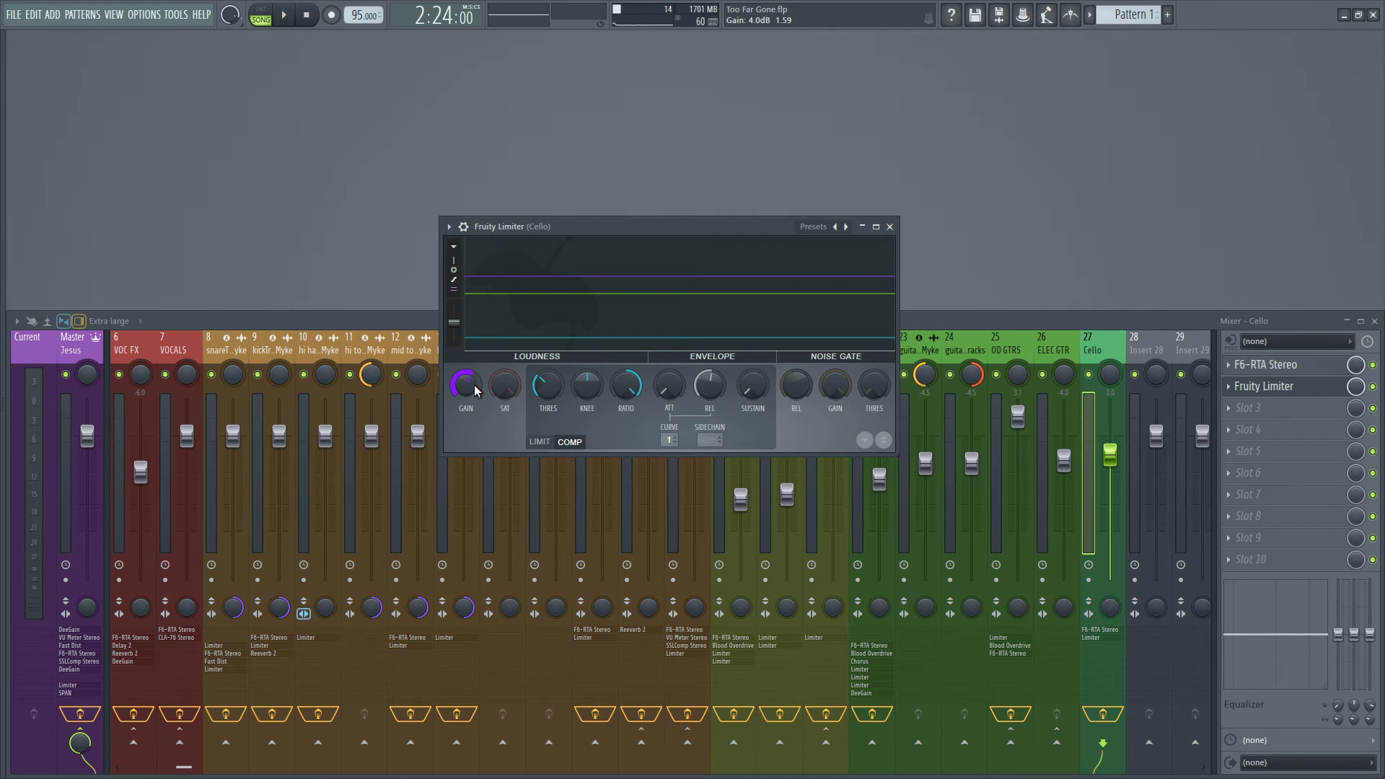
left_click(889, 227)
Select the BASS bus, check the compressor settings in its Fruity Limiter for comparison, and close the plugin.
left_click(815, 347)
left_click(1283, 386)
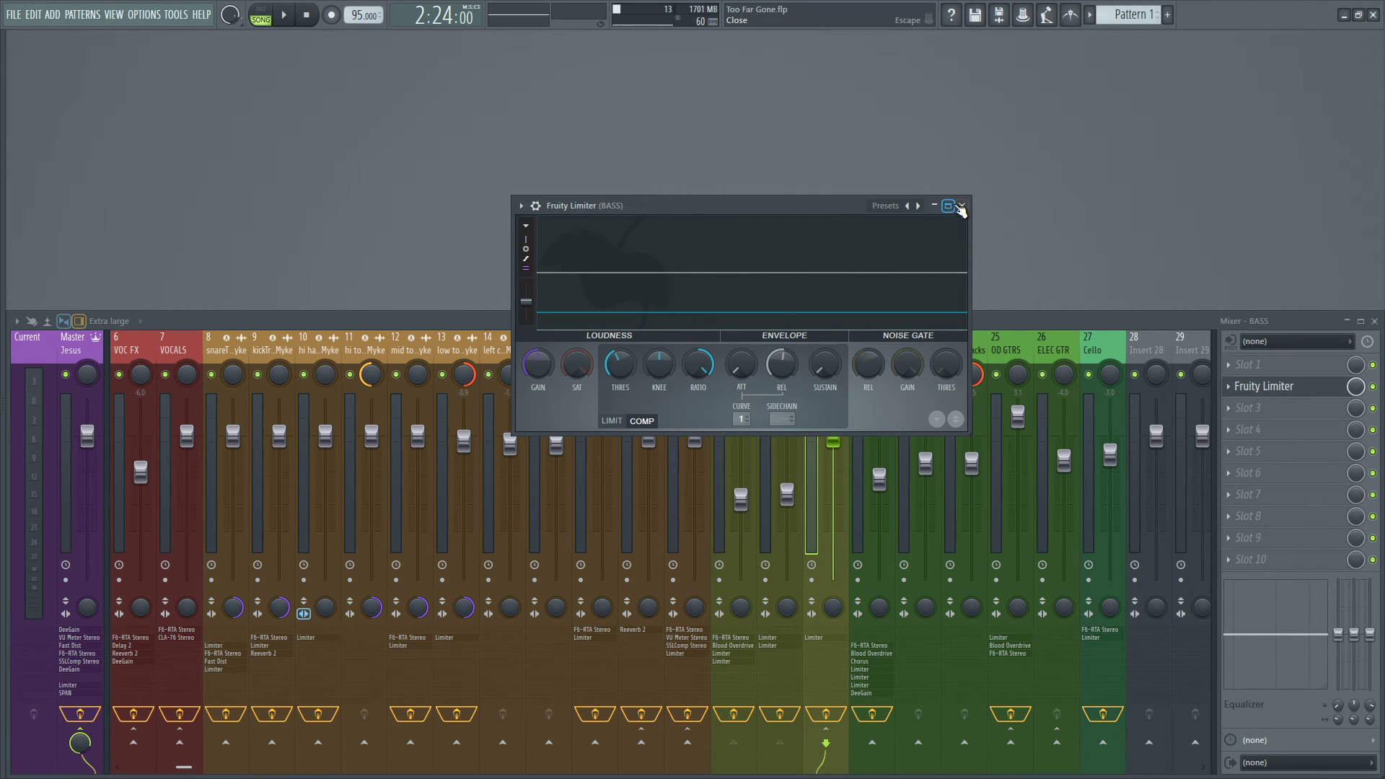
left_click(962, 206)
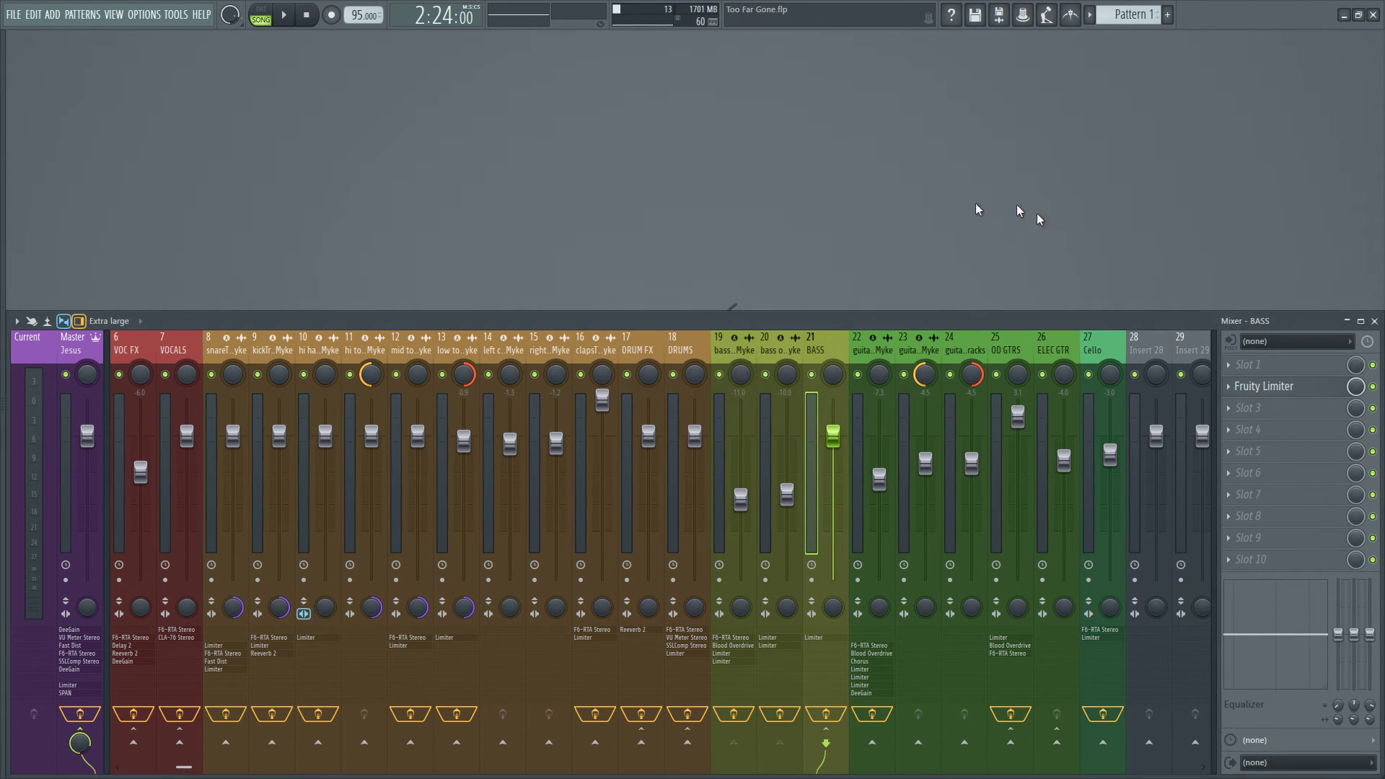
Return to the Cello track, check the compressor settings in its Fruity Limiter again and close the plugin.
left_click(1066, 351)
left_click(1092, 351)
left_click(1264, 386)
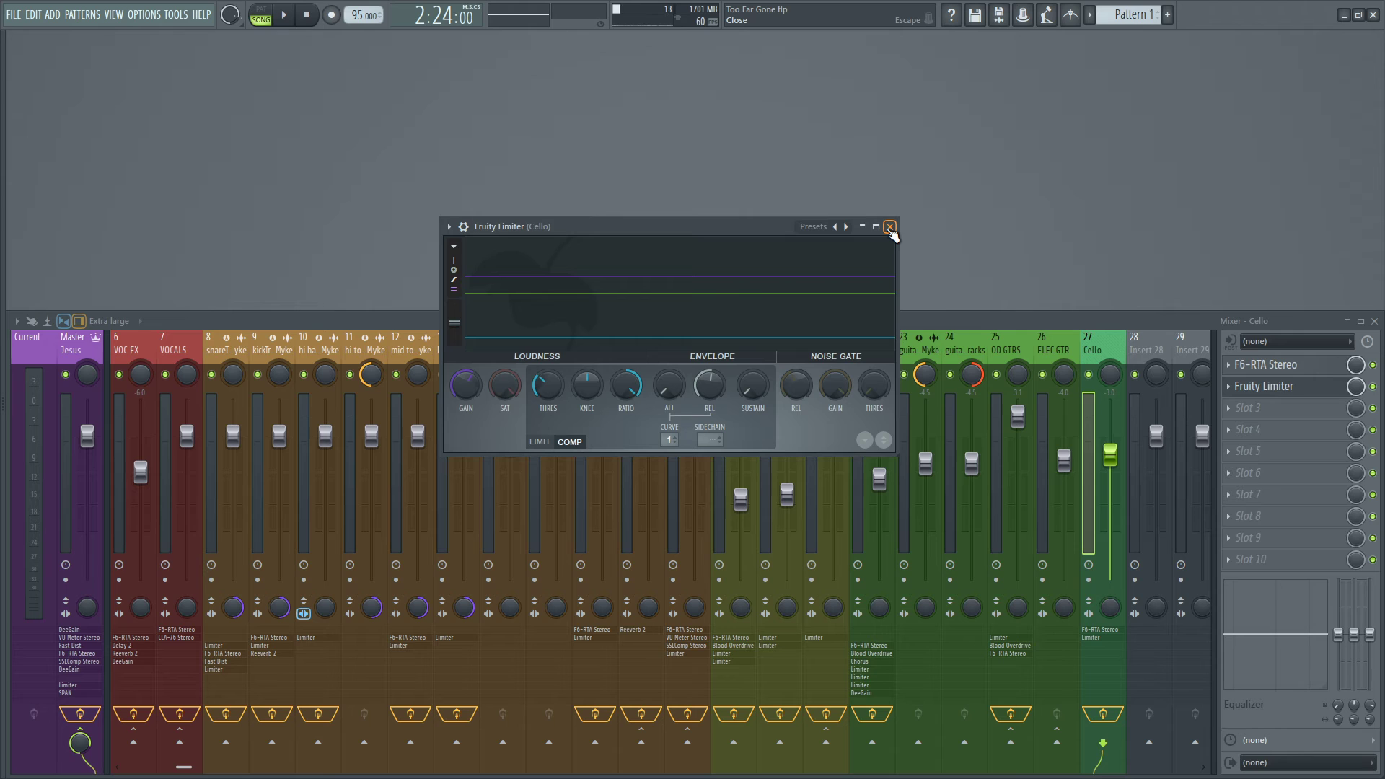
left_click(890, 227)
Show the playlist and greatly enlarge the CelloTracks For Myke track to examine its waveform.
key("F5")
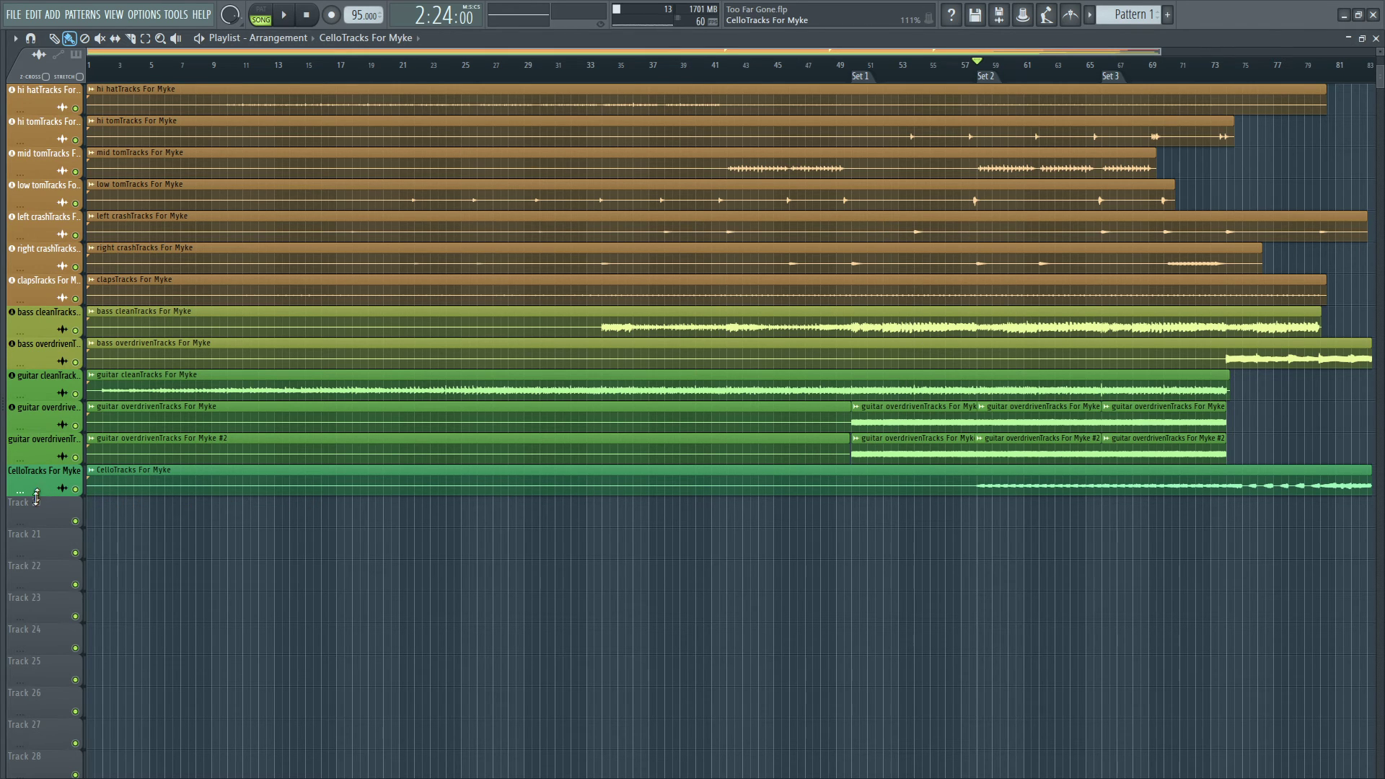
left_click_drag(36, 497, 36, 778)
scroll(656, 449, "down", 3)
left_click_drag(39, 591, 39, 655)
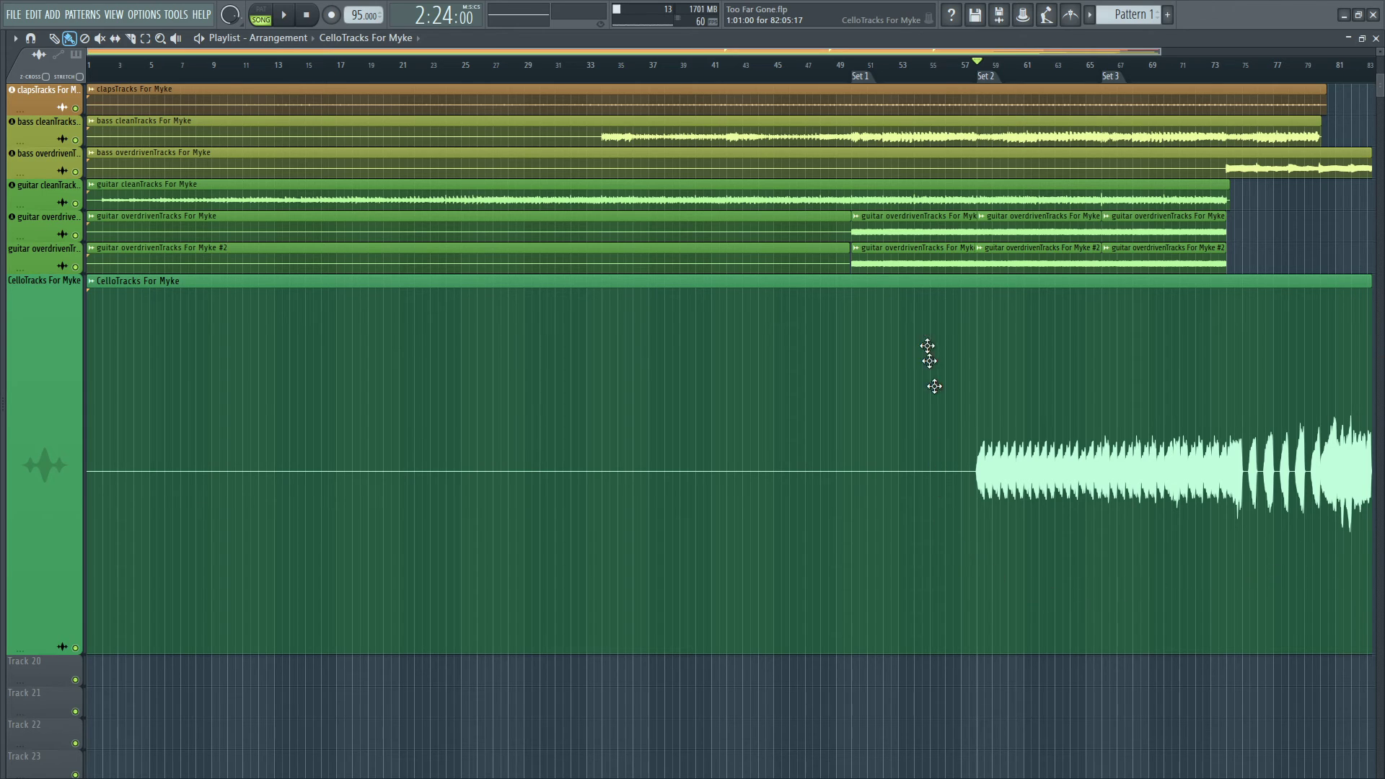
Restore the enlarged CelloTracks For Myke track to the same height as the other playlist tracks.
right_click(27, 466)
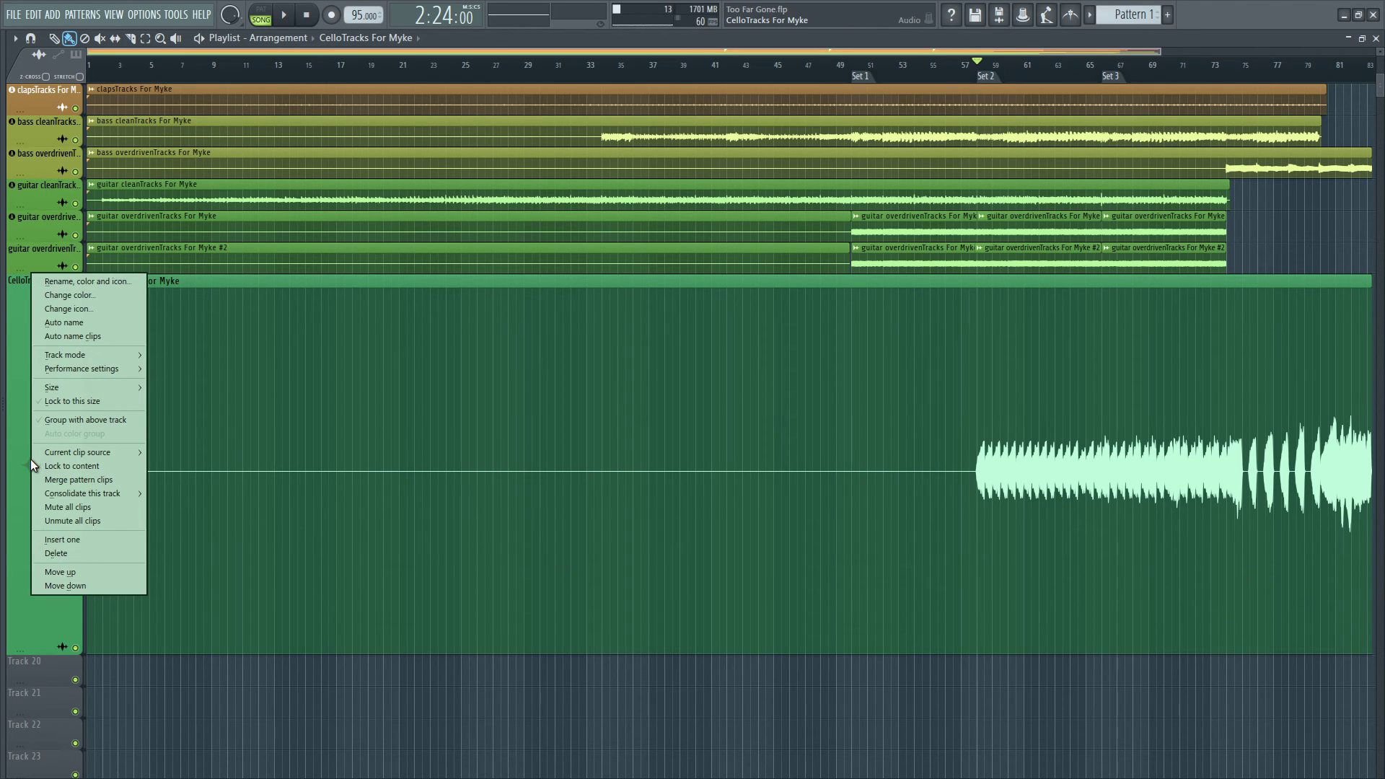
left_click(16, 440)
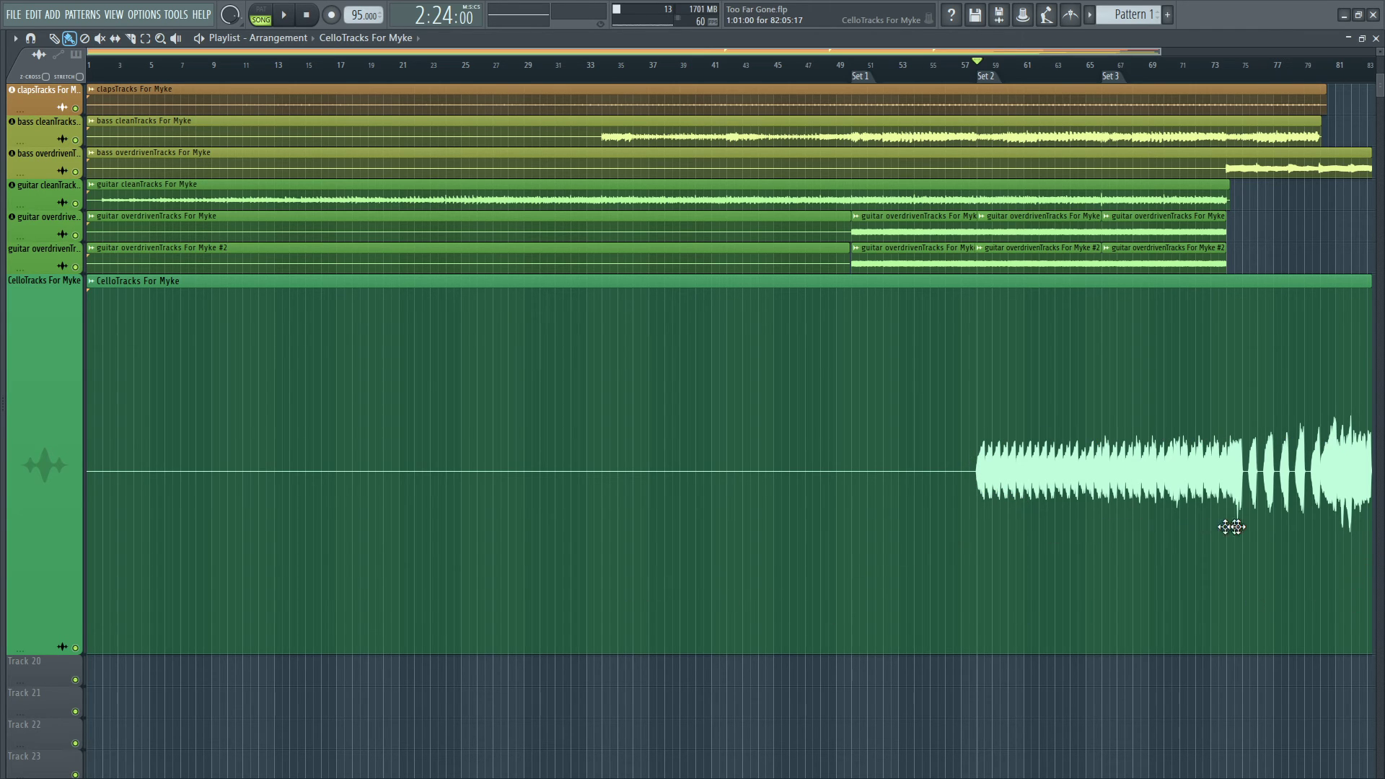
right_click(55, 462)
mouse_move(101, 388)
left_click(194, 416)
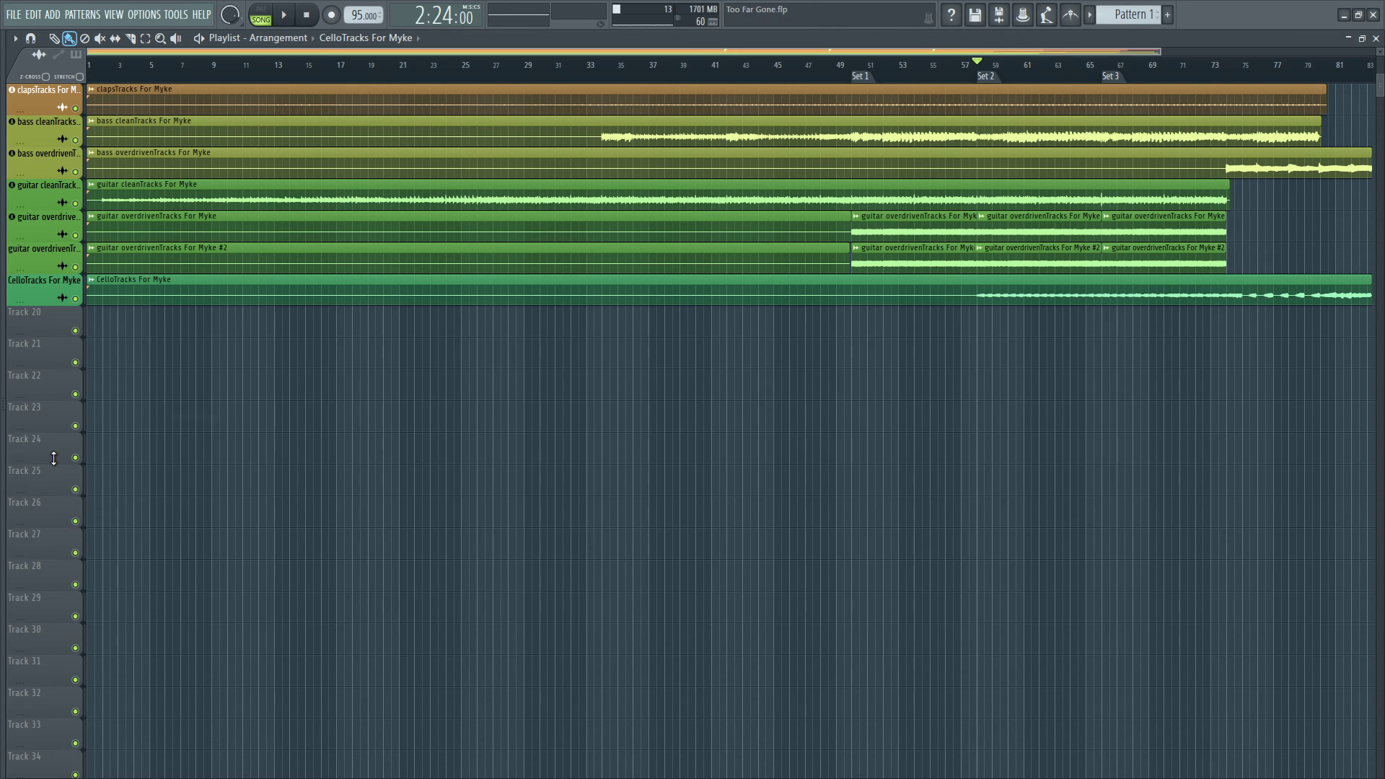
Show the mixer and close the Cello's Fruity Limiter.
key("F5")
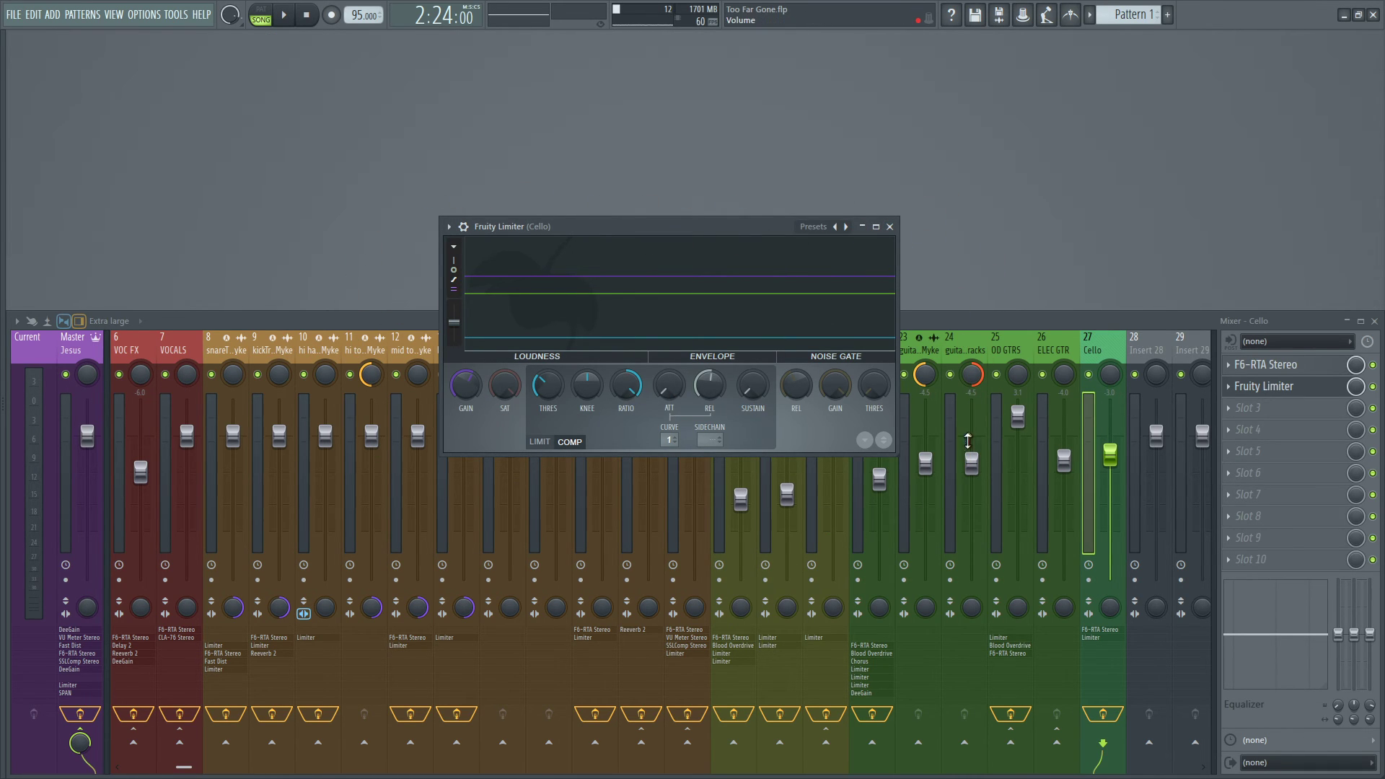
left_click(889, 227)
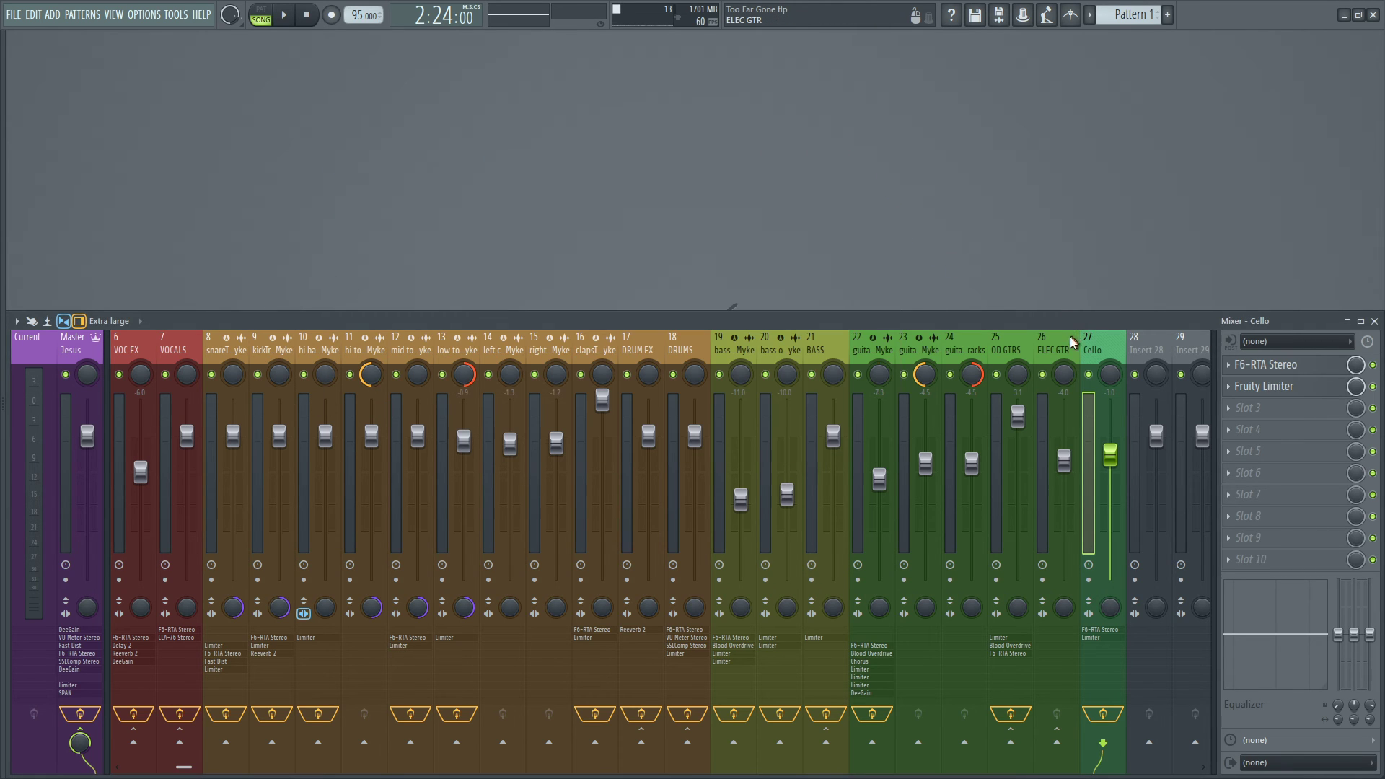
Look over the whole mixer from the lead vocals through the drums, bass and guitars to the Cello, comparing their levels and effect chains.
scroll(157, 358, "up", 5)
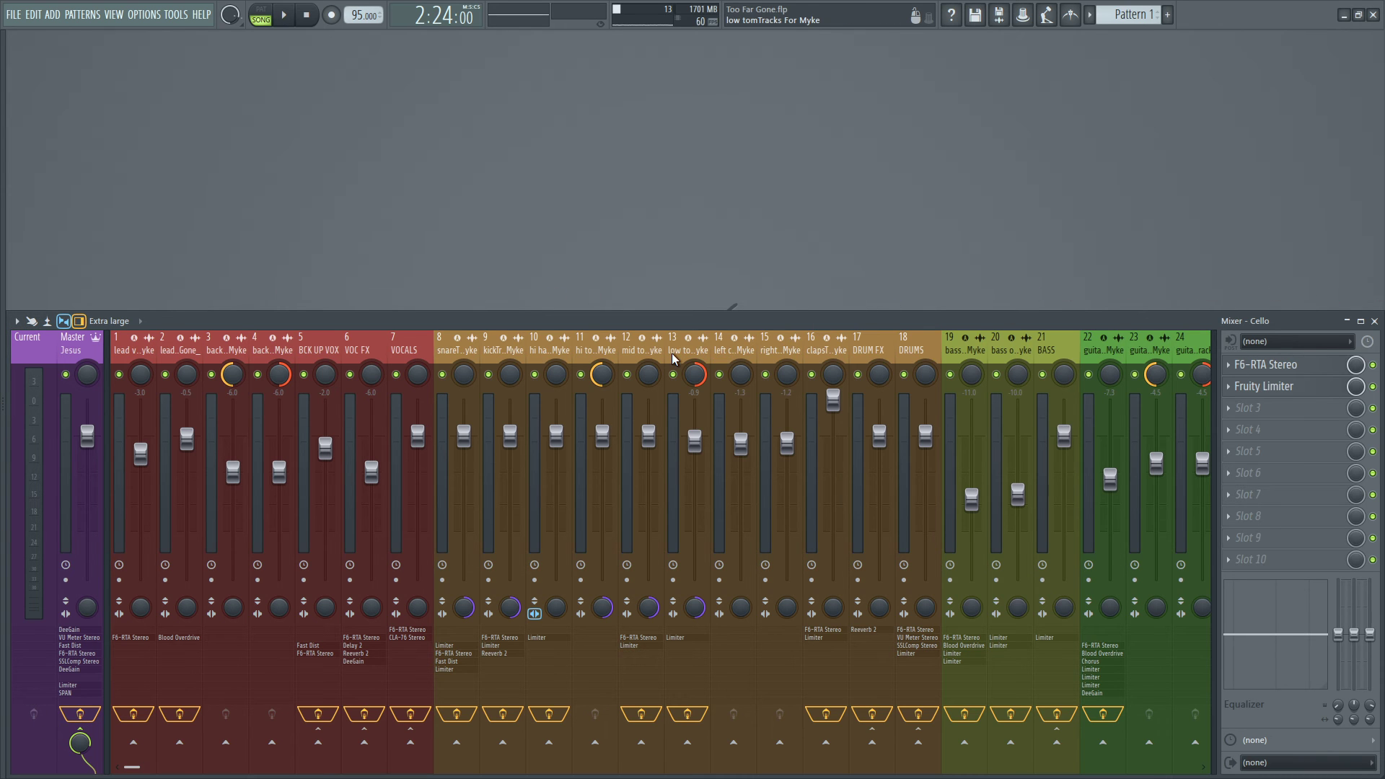
scroll(912, 344, "down", 5)
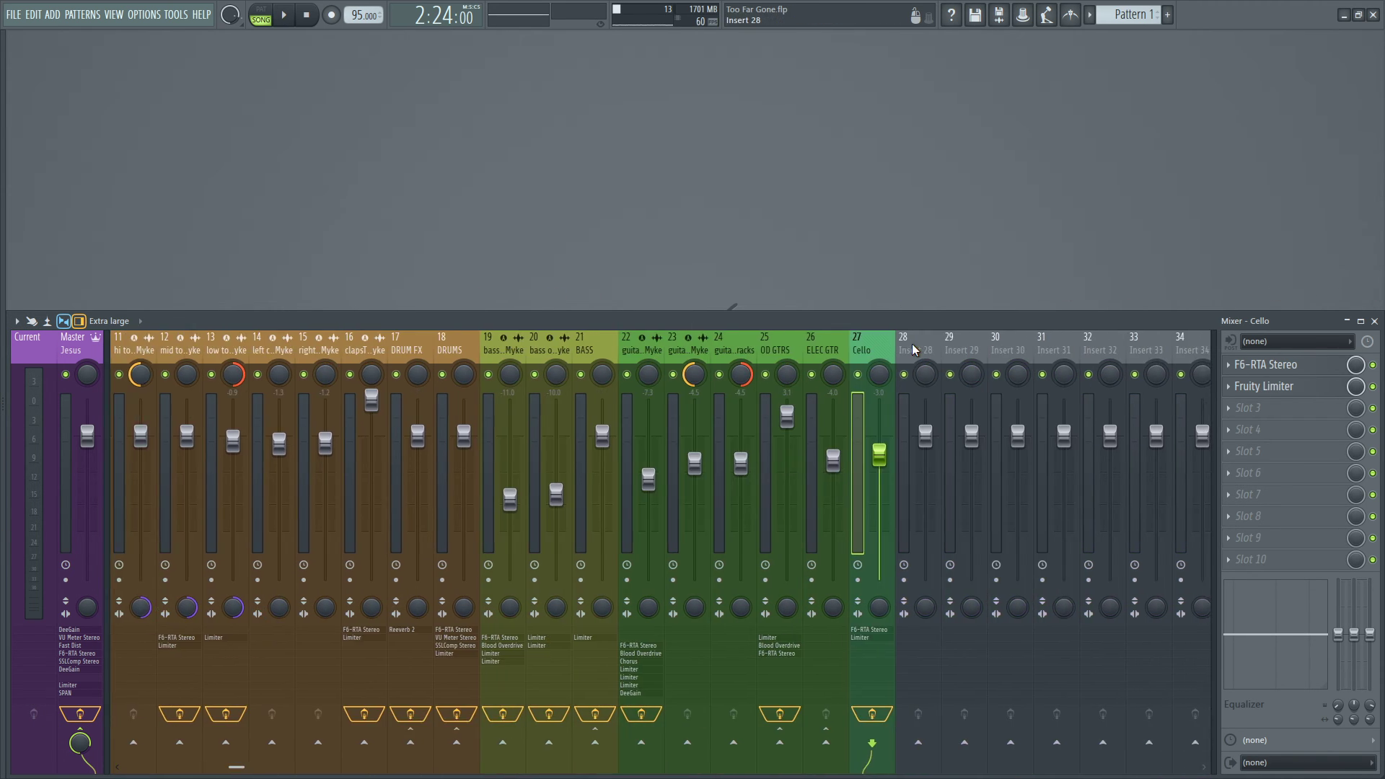
scroll(912, 344, "up", 5)
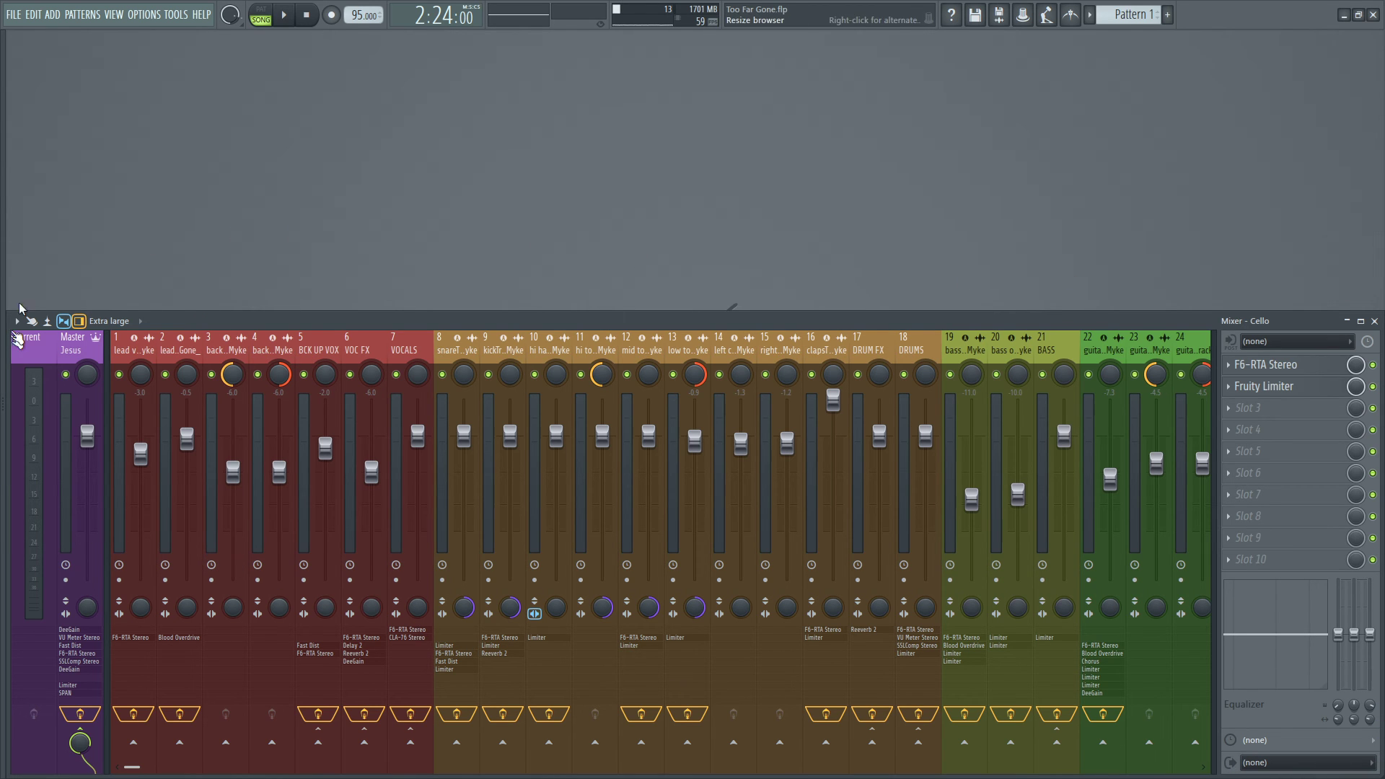
scroll(402, 349, "down", 1)
scroll(402, 349, "up", 1)
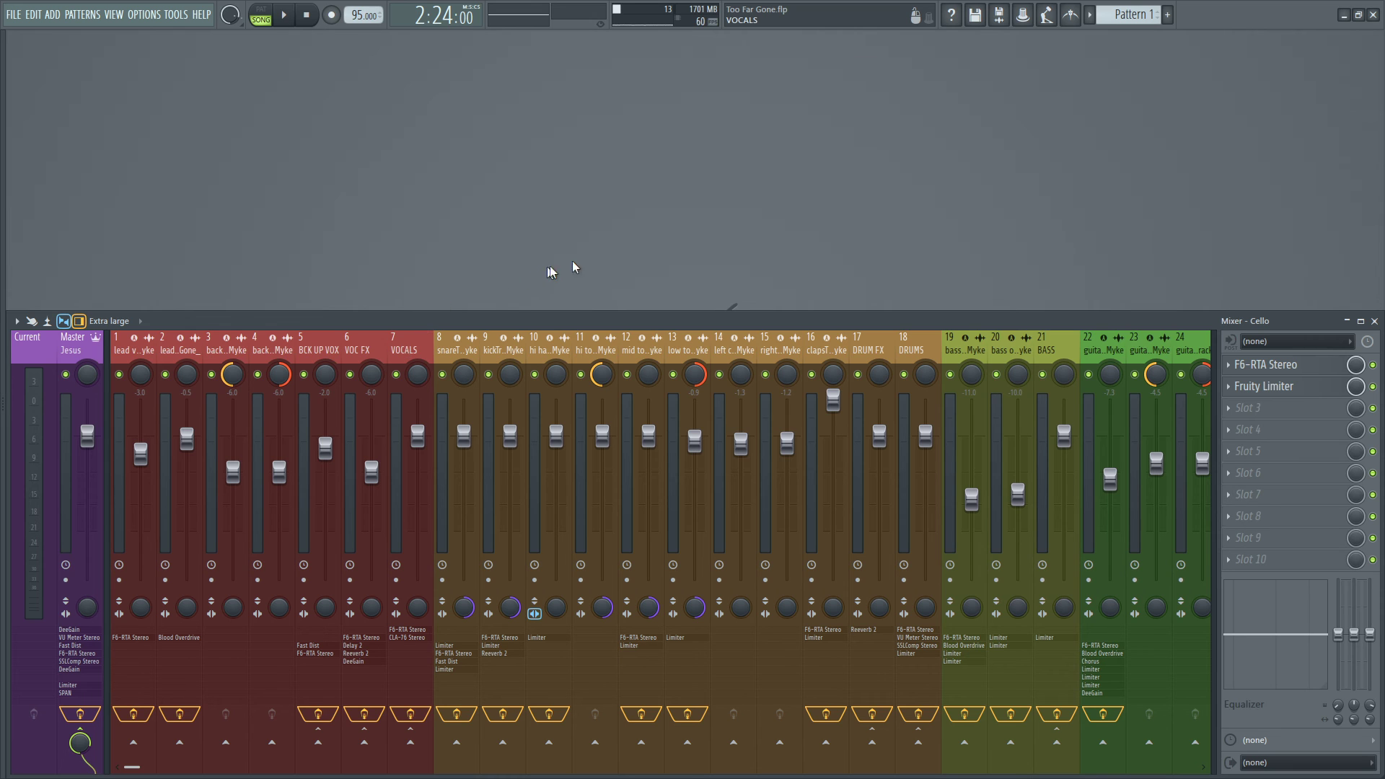
scroll(570, 339, "down", 5)
scroll(839, 339, "up", 5)
scroll(510, 347, "down", 3)
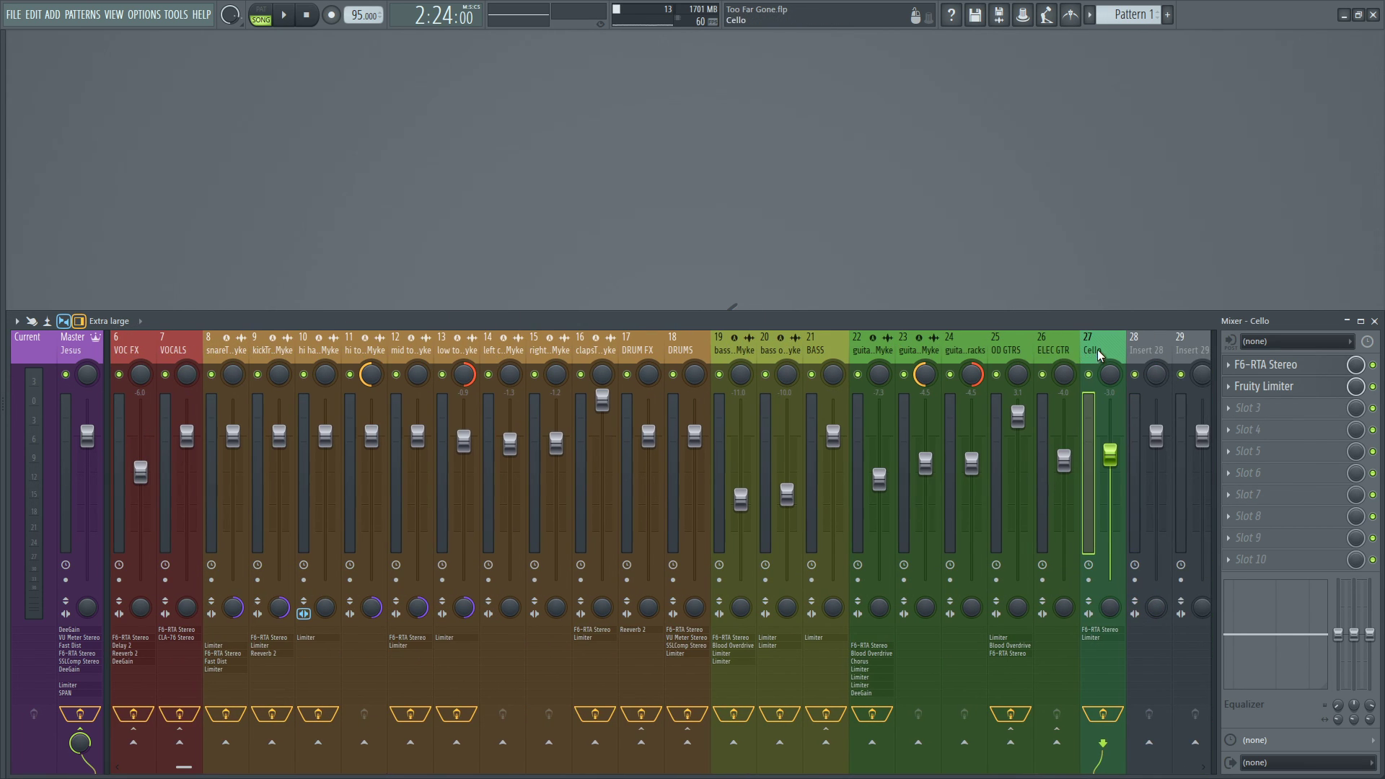
scroll(1097, 350, "left", 5)
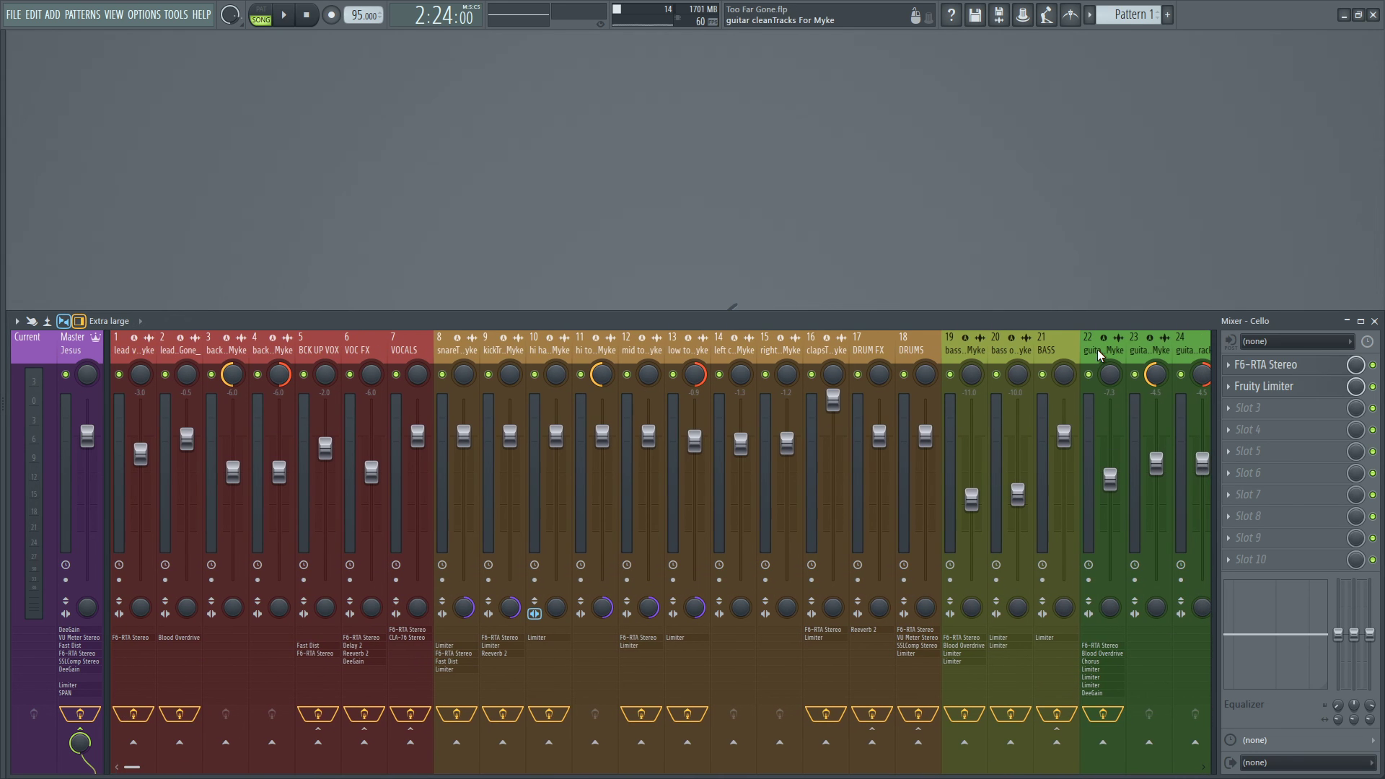
scroll(1097, 349, "right", 5)
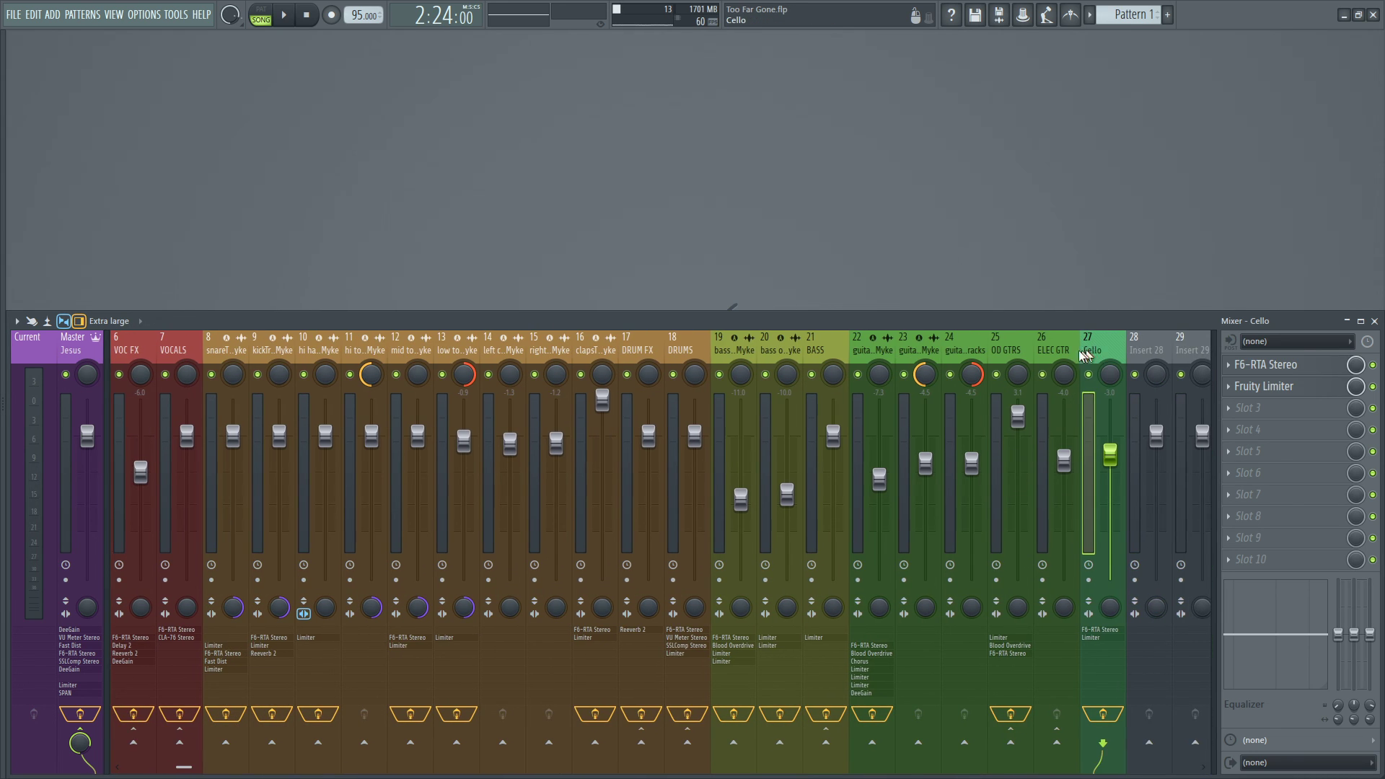
scroll(1089, 352, "left", 5)
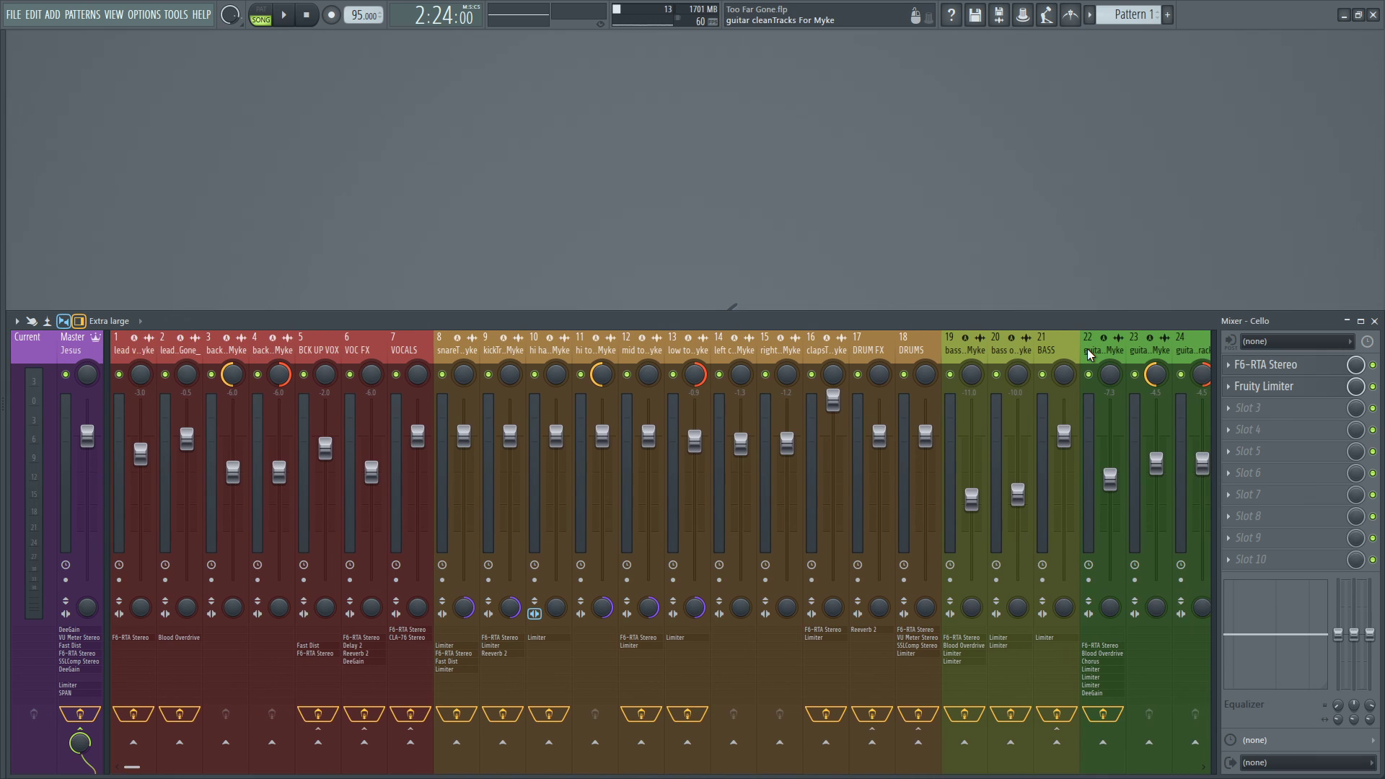
scroll(1087, 348, "right", 5)
scroll(1088, 349, "left", 5)
Select the Master track to view its effect chain.
left_click(74, 350)
left_click(41, 347)
left_click(68, 349)
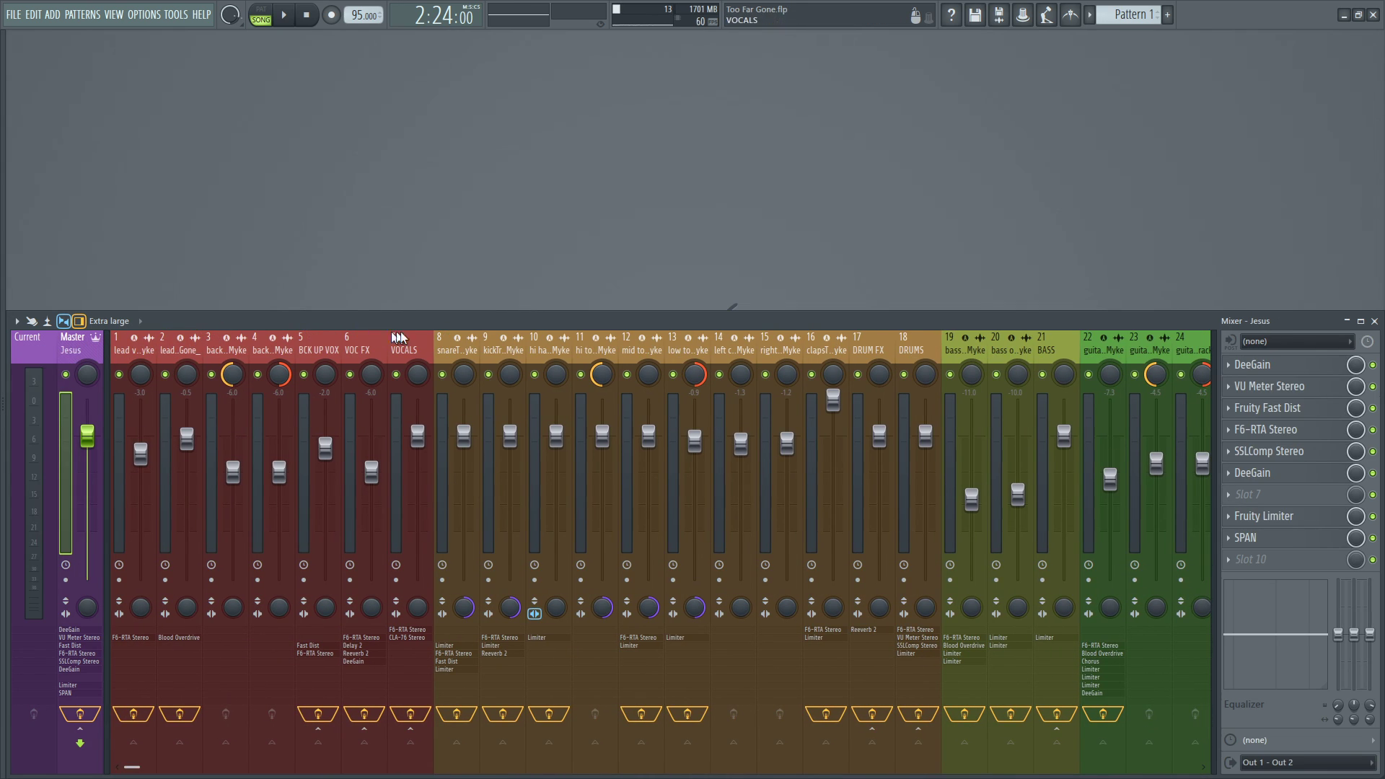